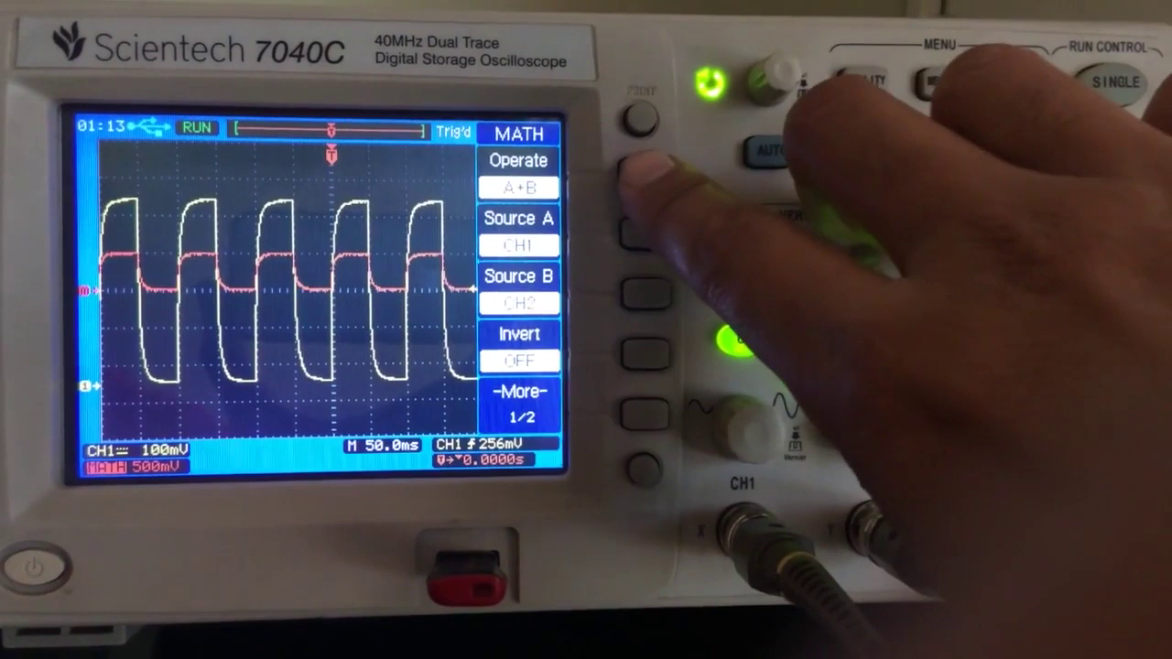
- Switch the oscilloscope math operation from A+B through A-B to FFT
click(641, 169)
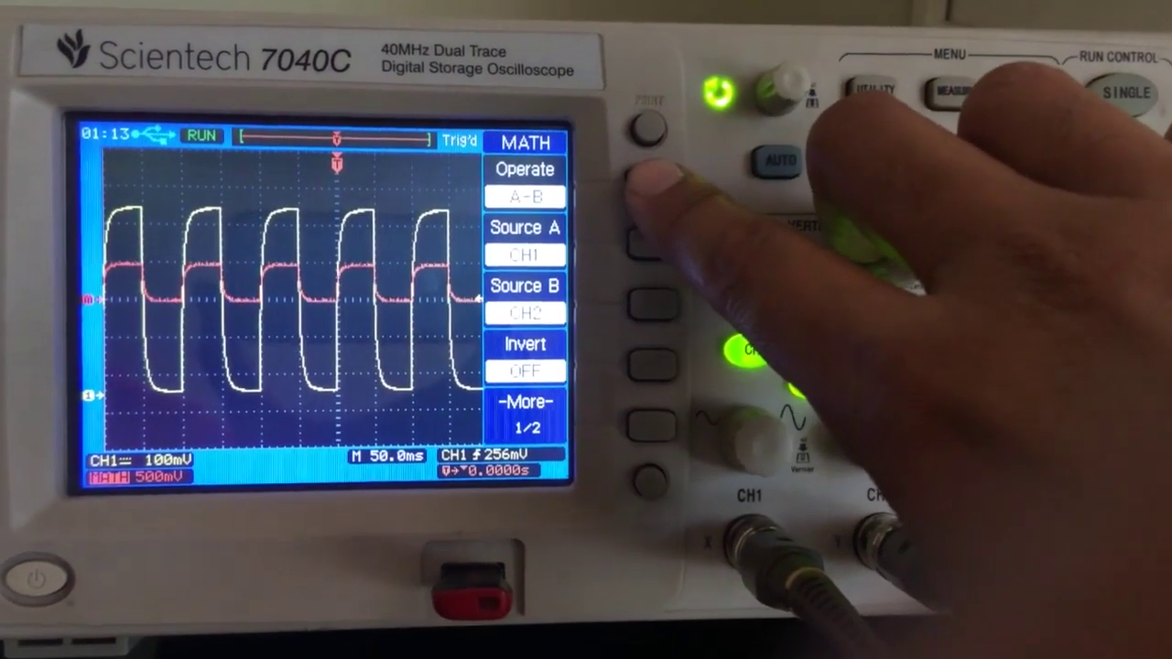
click(646, 174)
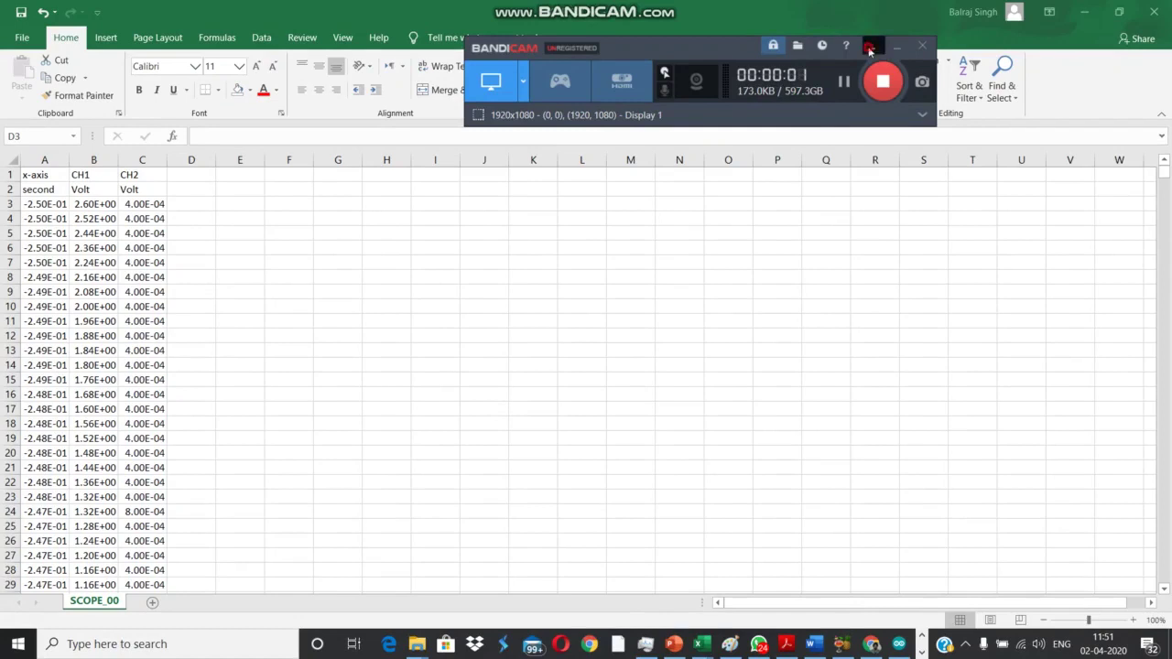
- Select the 4000 CH1 voltage readings from B3 down to B4002 in SCOPE_00
click(869, 47)
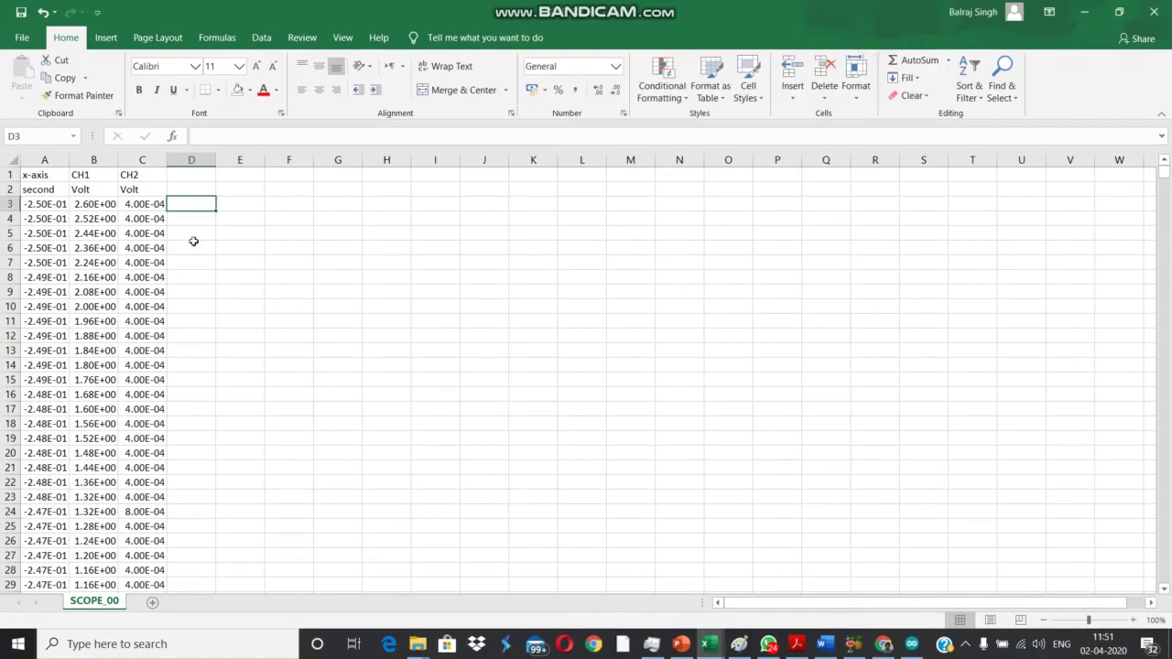
click(88, 201)
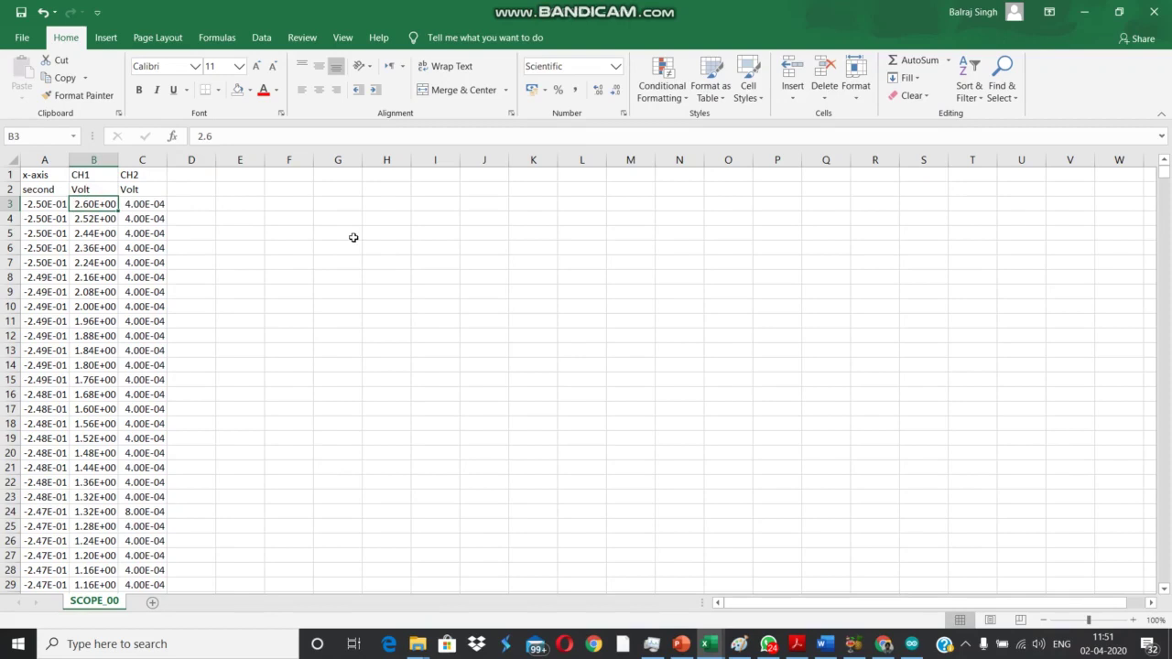
key(ctrl+shift+Down)
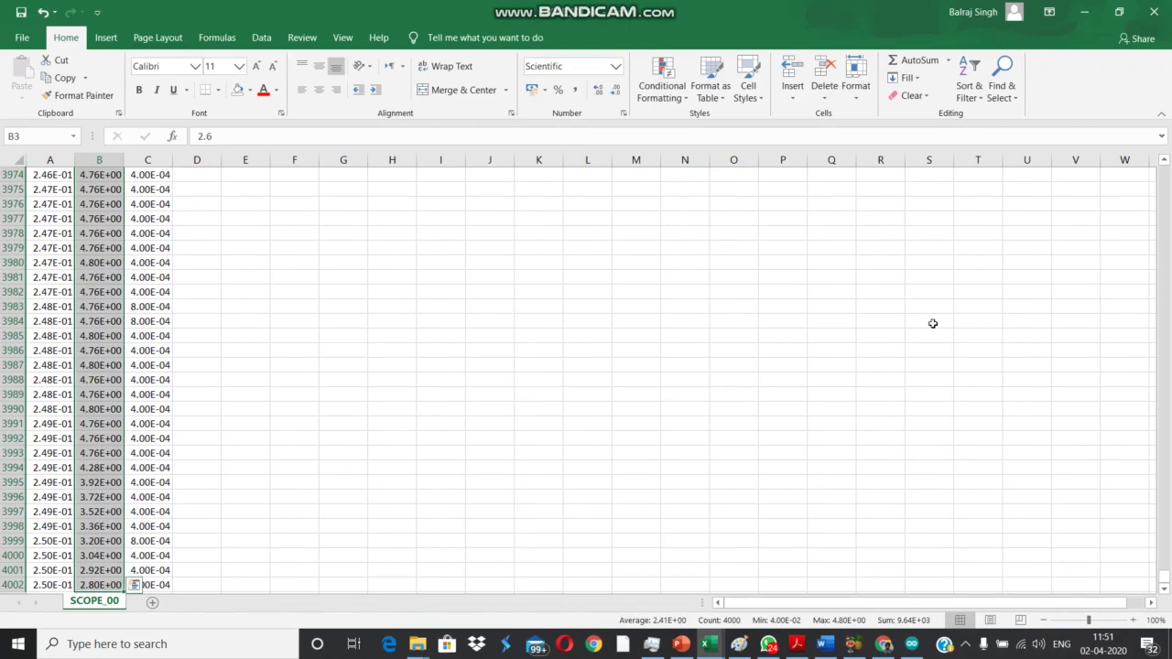
drag(1164, 575, 1166, 151)
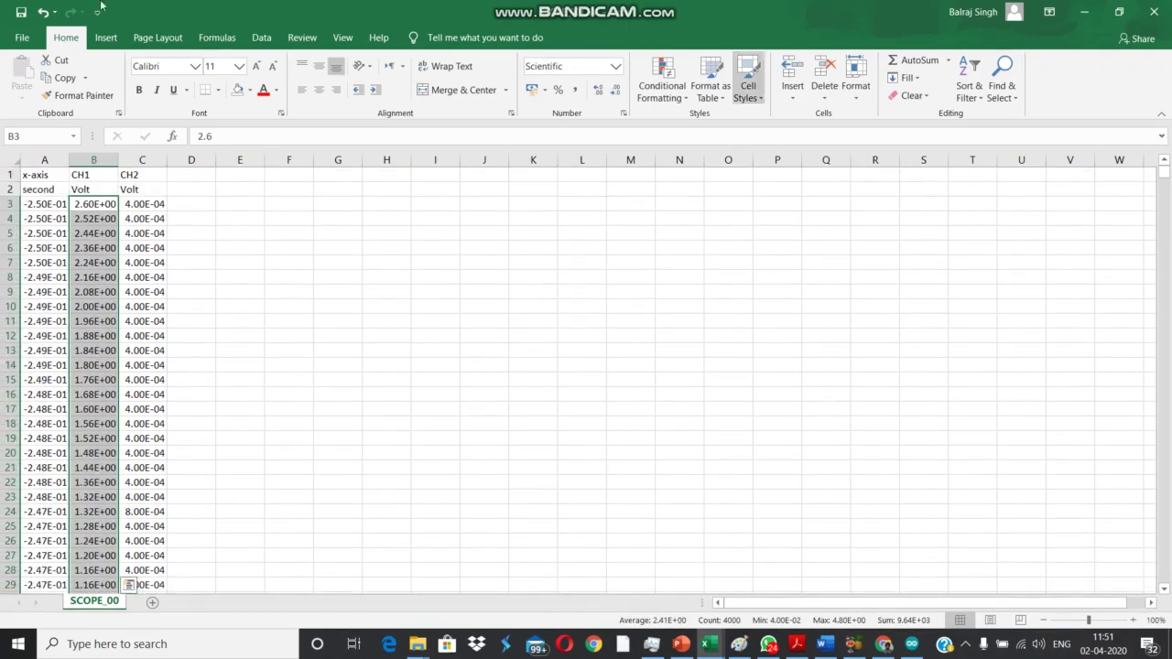
click(116, 40)
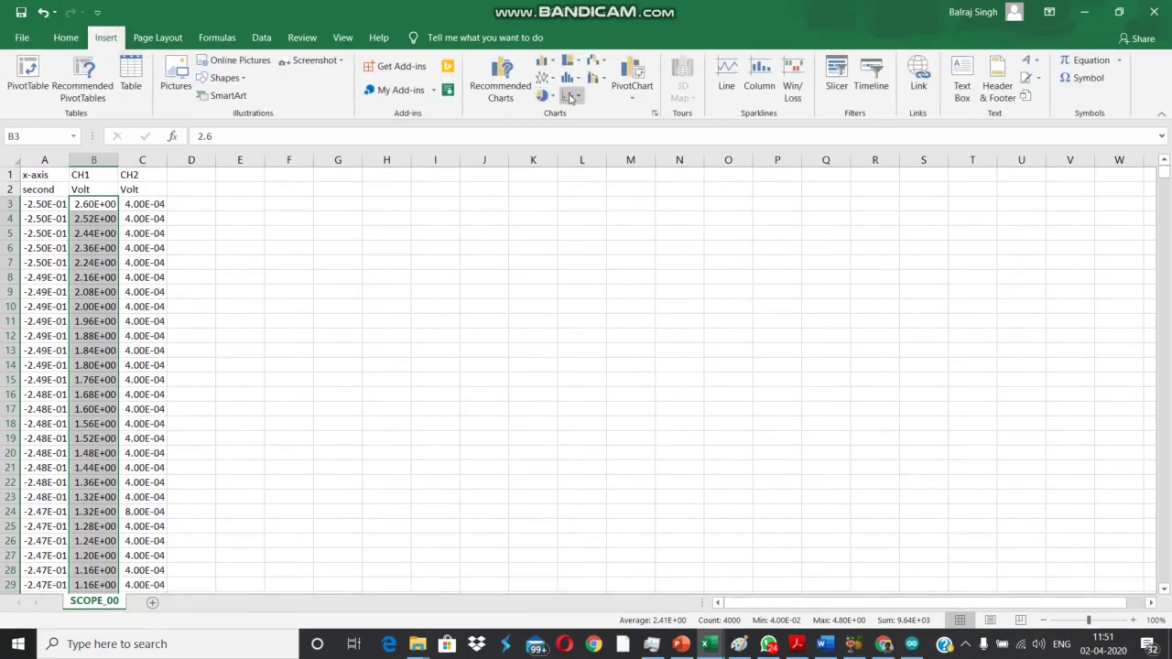
- Insert a 2-D line chart of the CH1 voltages and place it beside the data
click(577, 96)
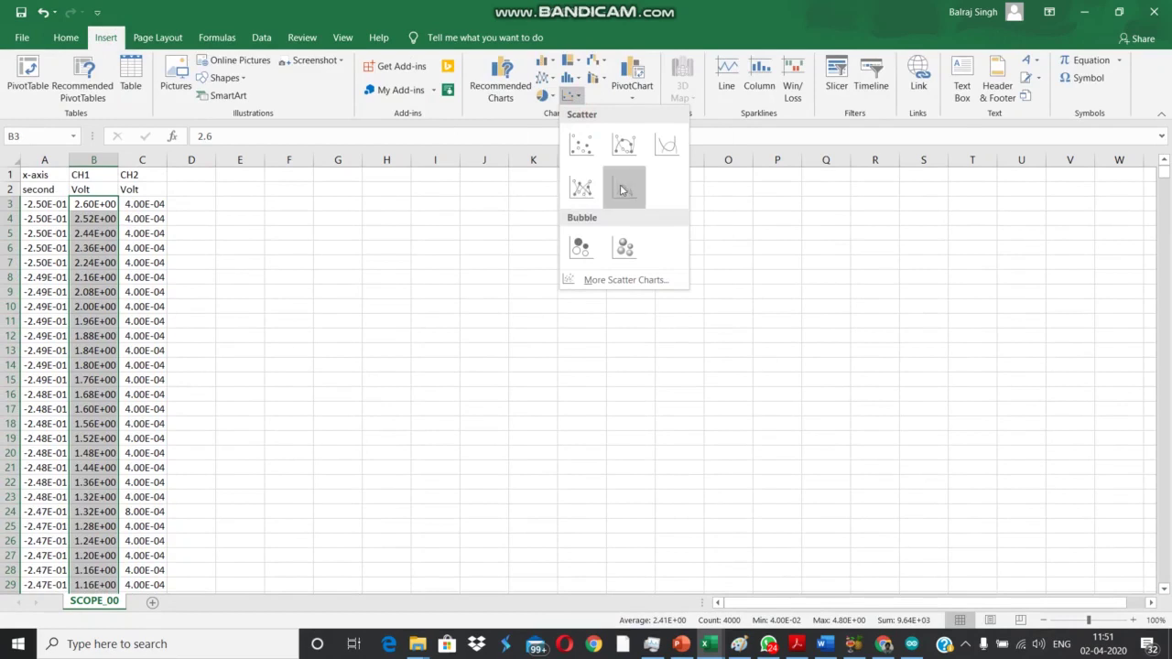
click(546, 79)
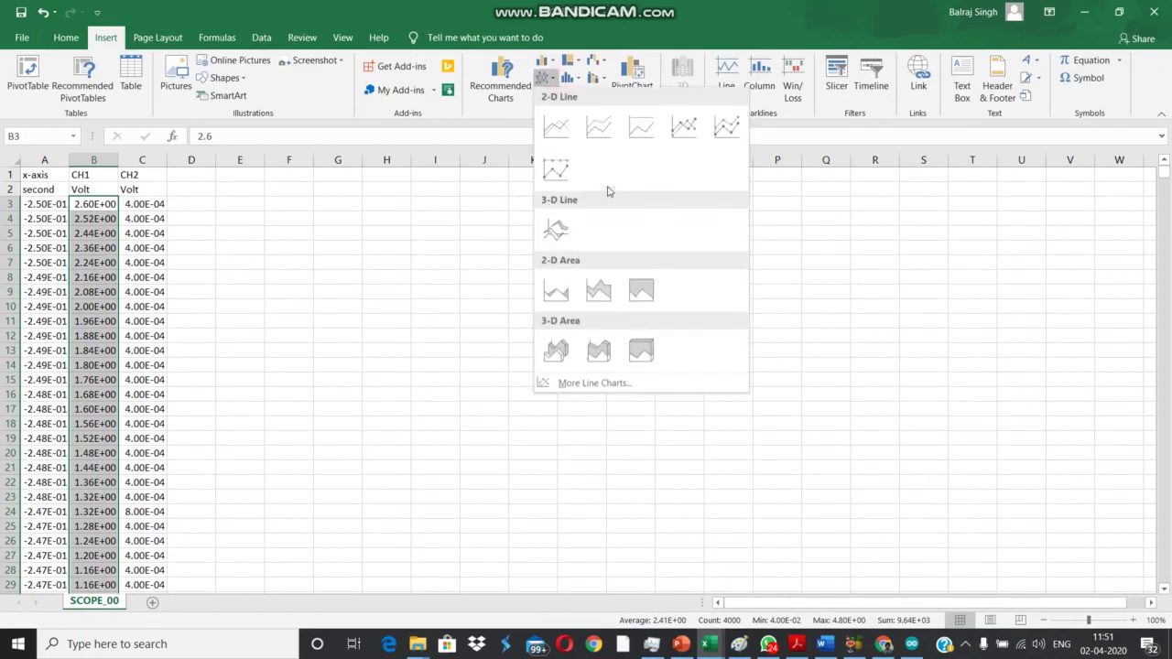
click(553, 125)
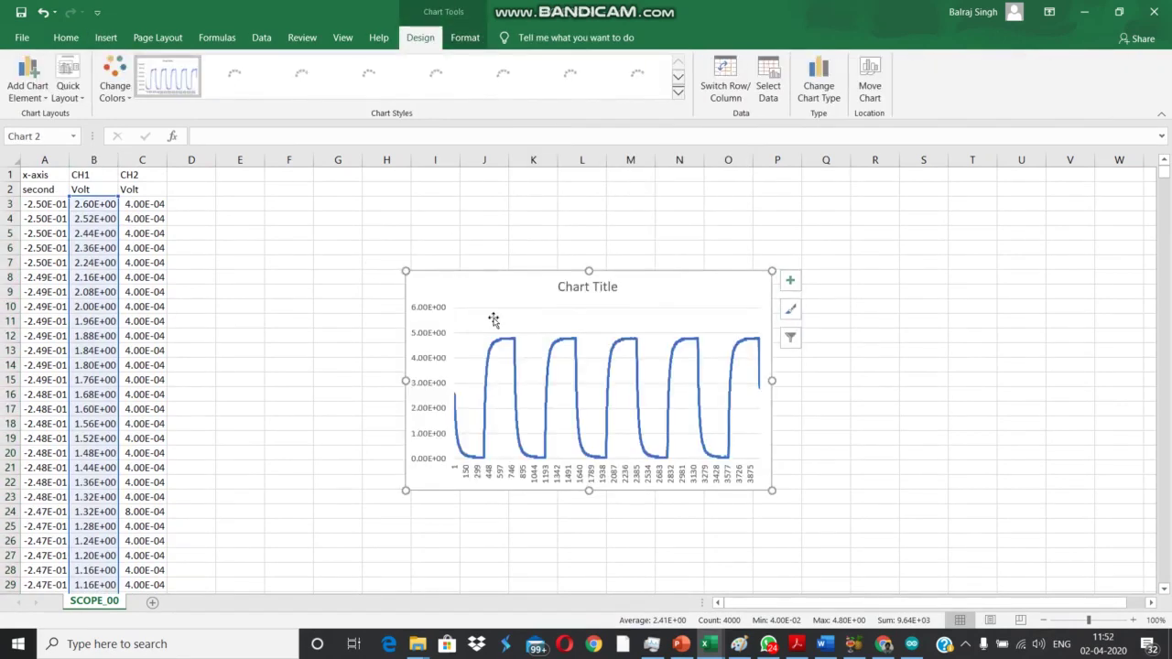
drag(498, 283, 400, 219)
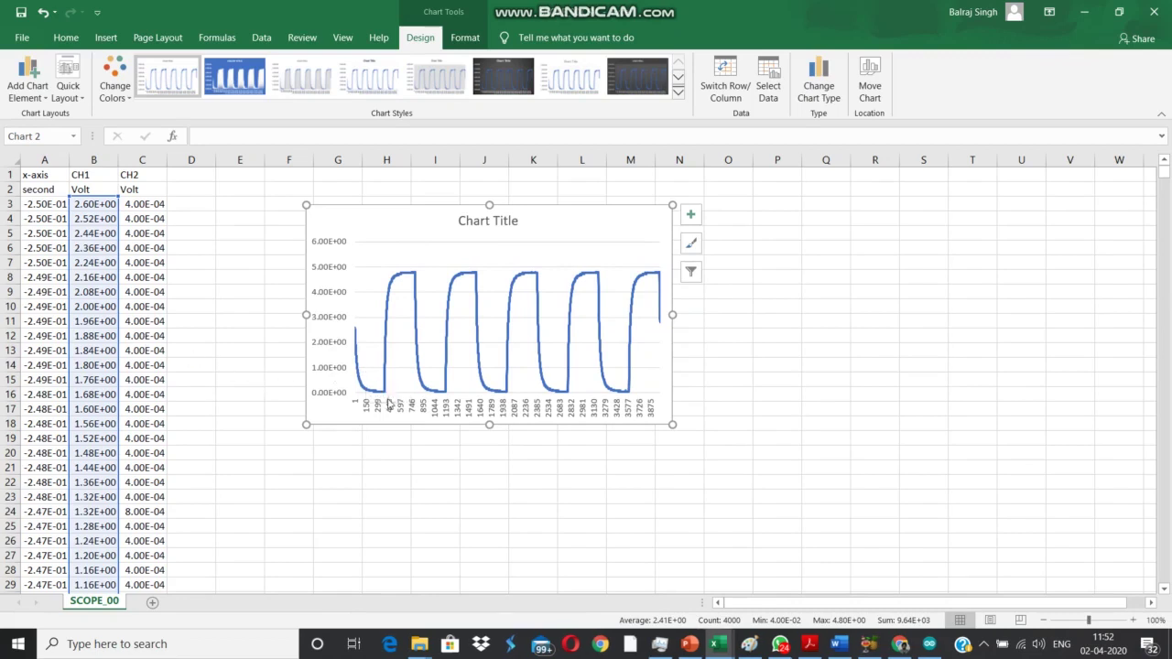
mouse_move(386, 398)
click(259, 385)
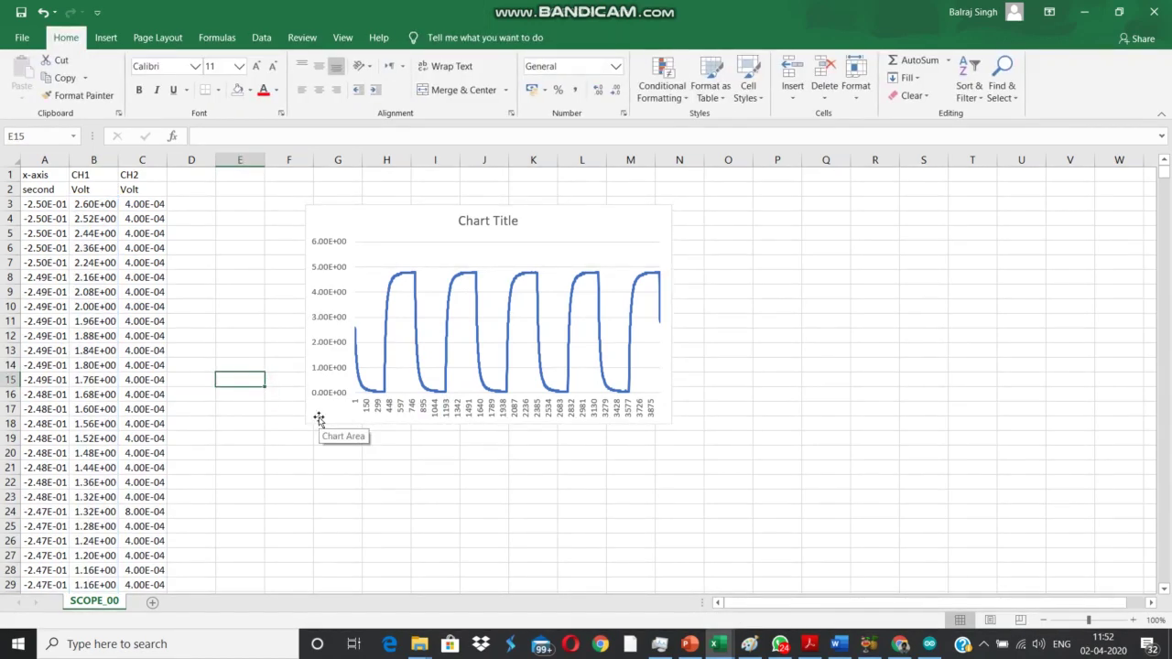
key(alt+Tab)
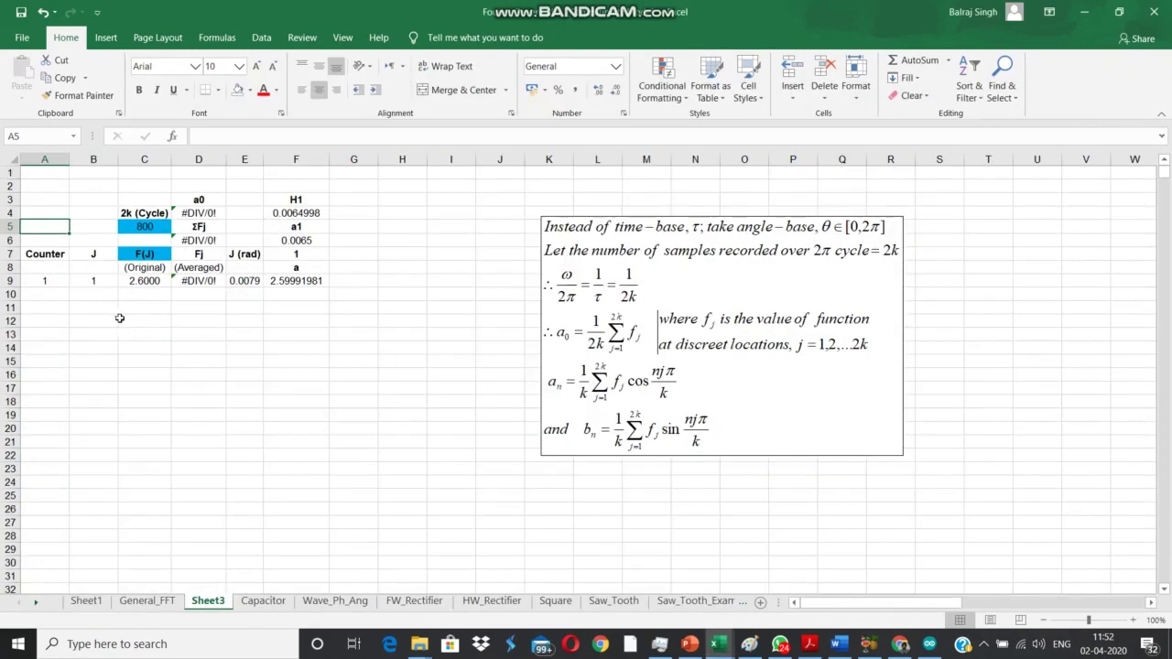
- Enter =A9+1 in Counter cell A10 so it shows 2
click(120, 318)
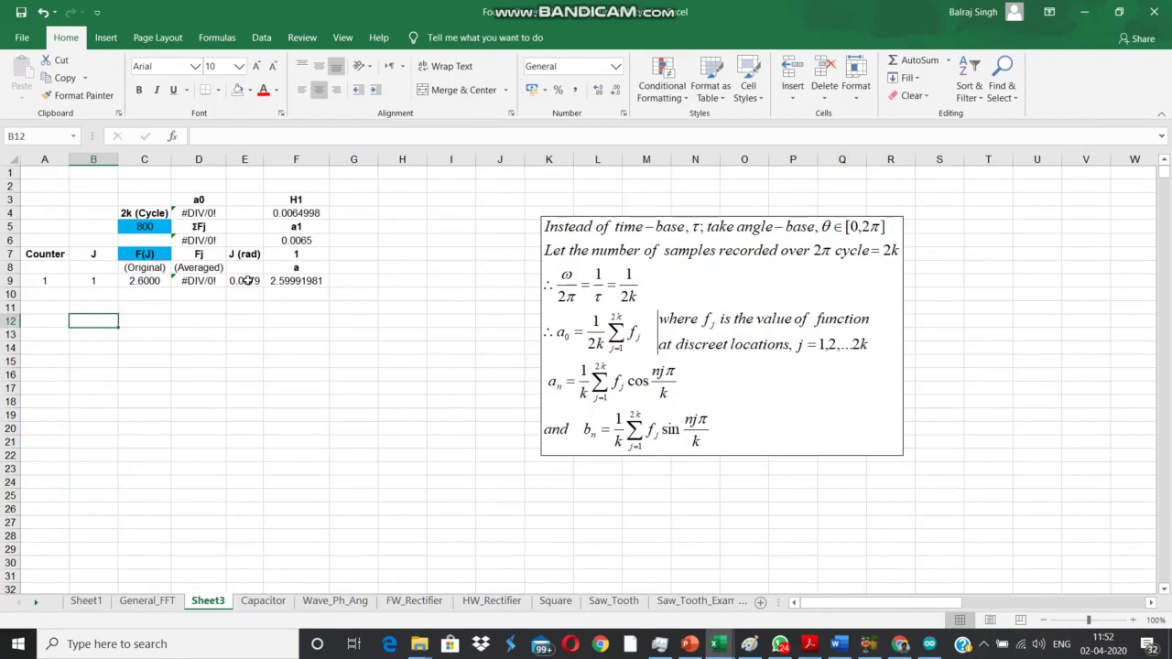
click(43, 281)
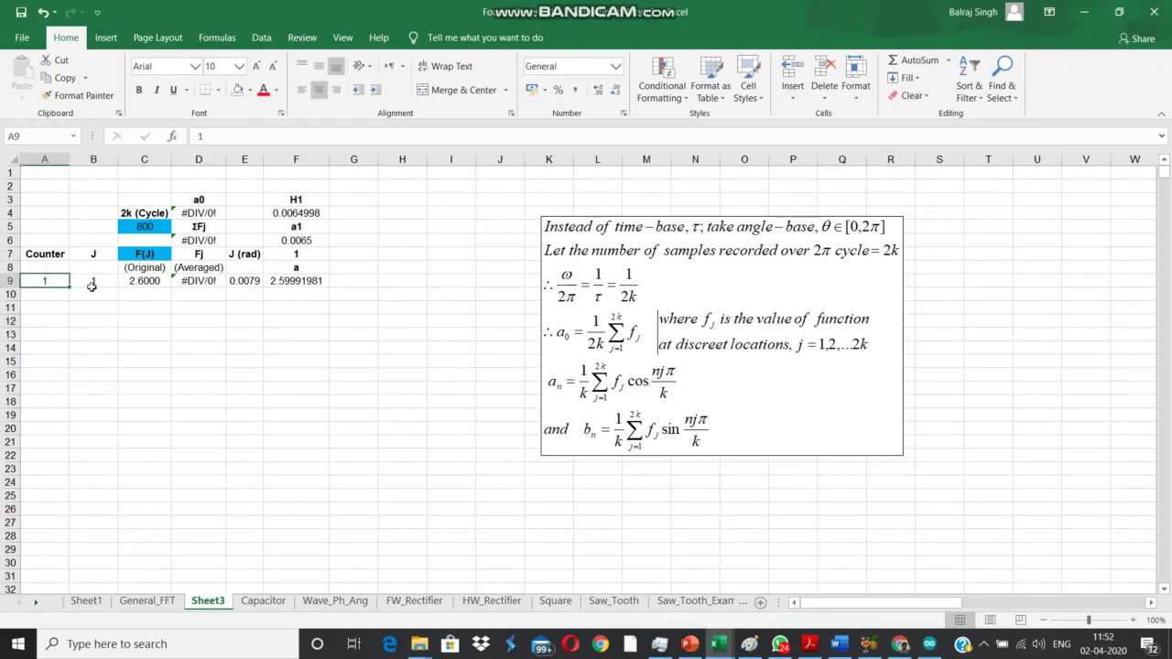
click(55, 293)
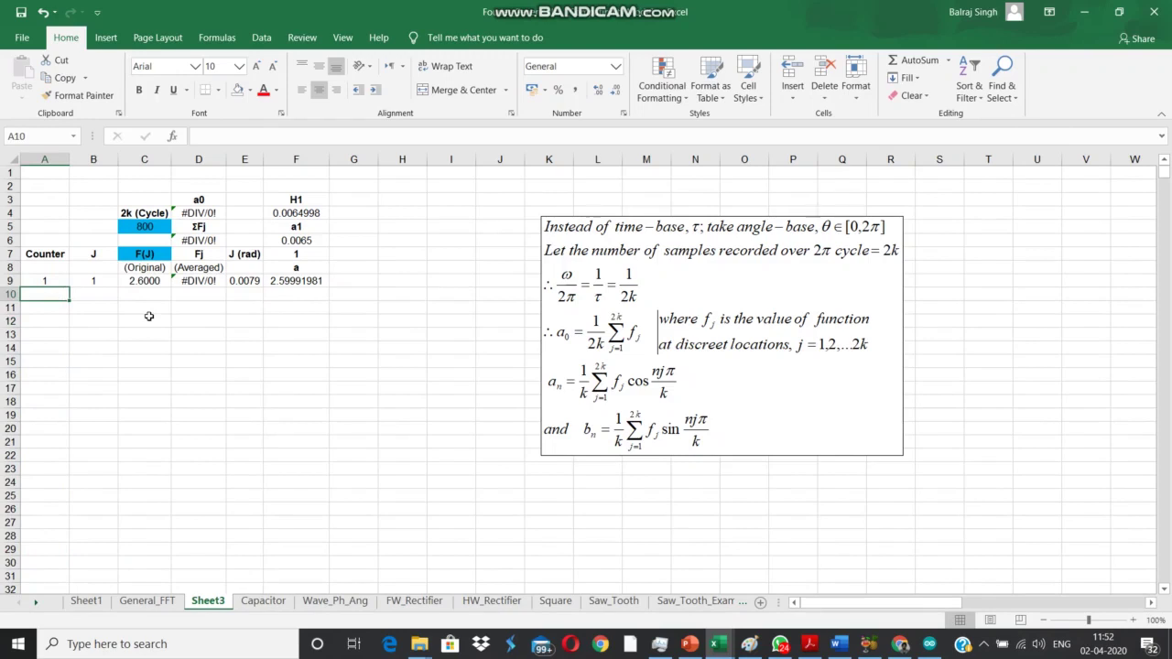
text(=)
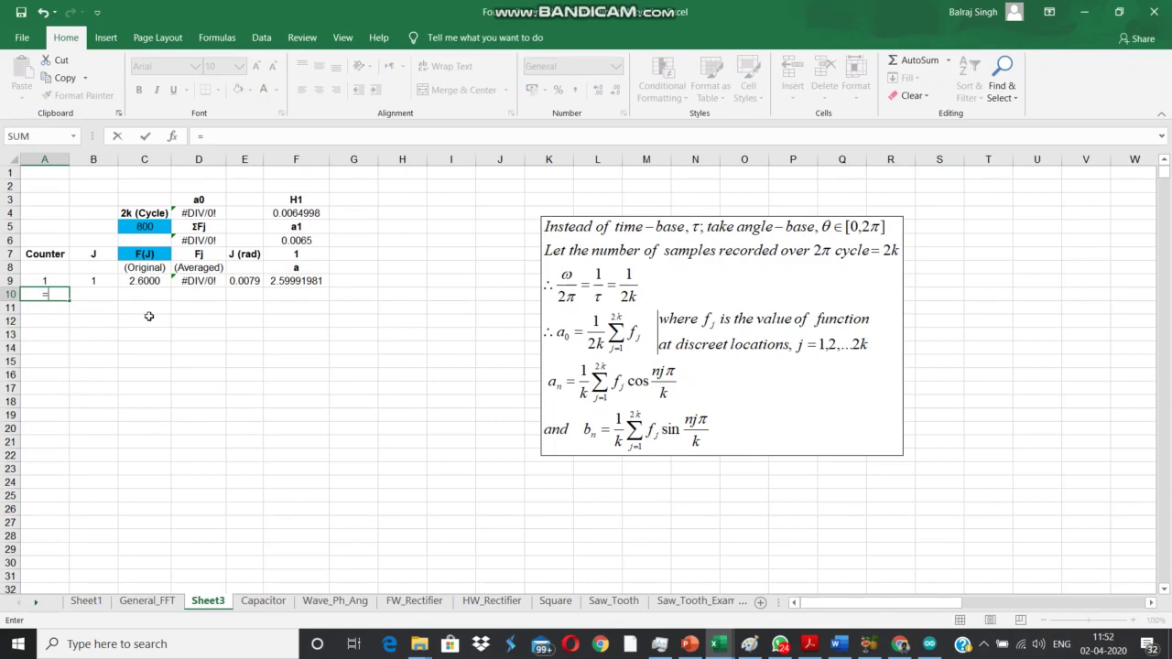
key(Up)
text(+1)
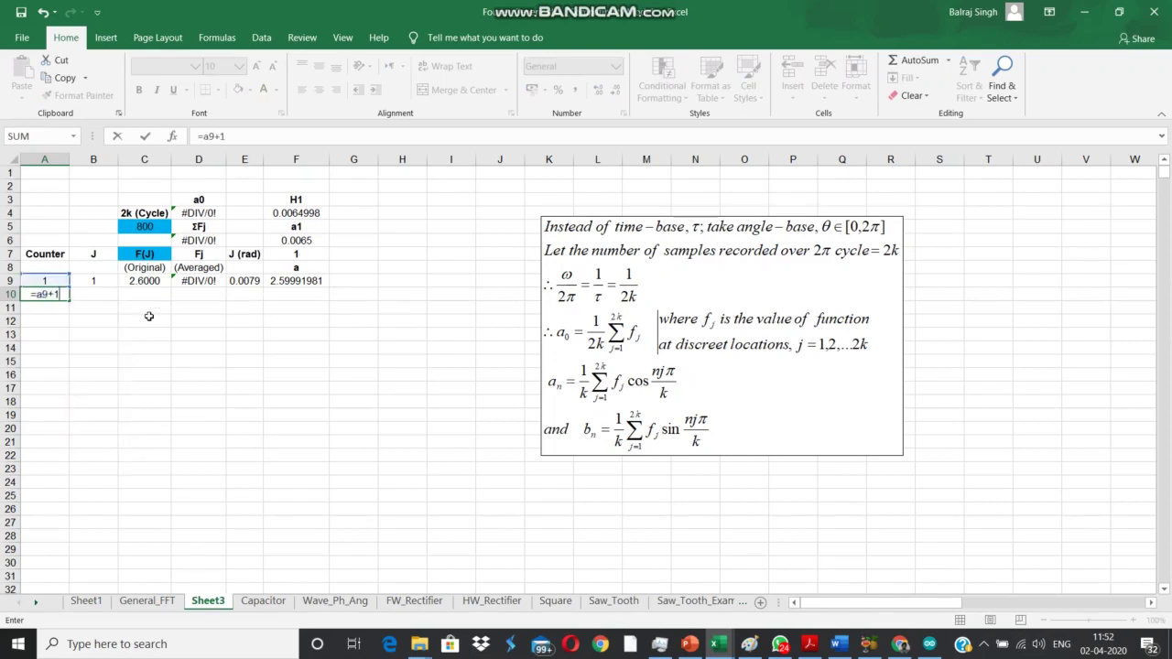
key(Return)
- Check the 2k cycle length of 800 and select the F(J) cells from C9 down
key(Up)
key(Right)
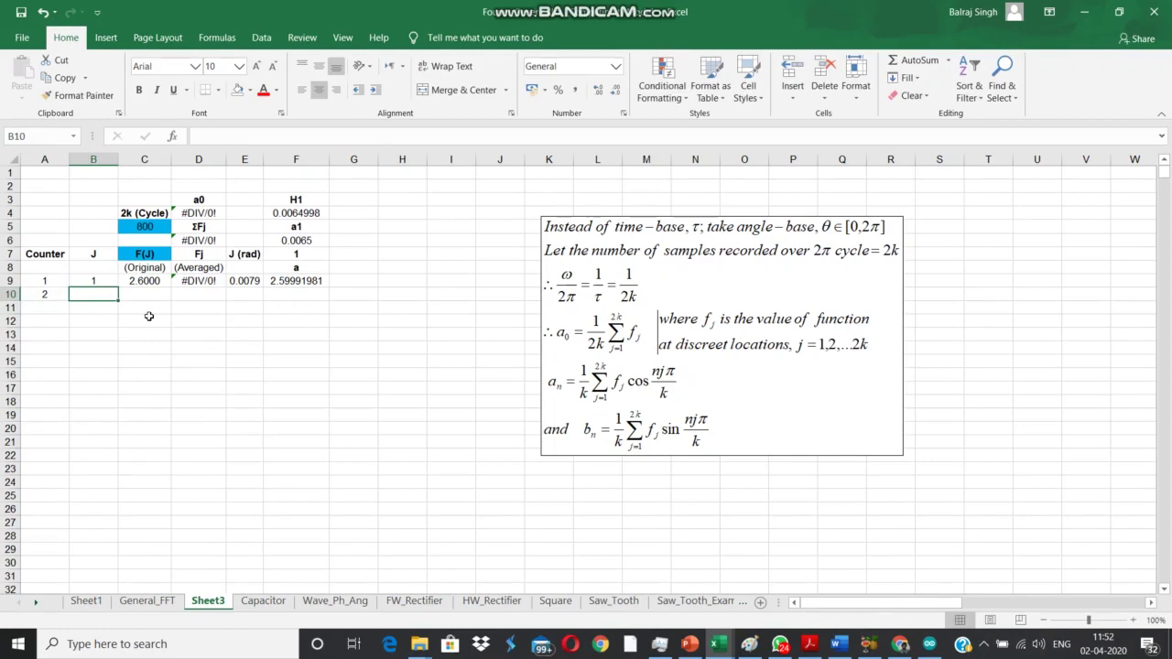
click(142, 227)
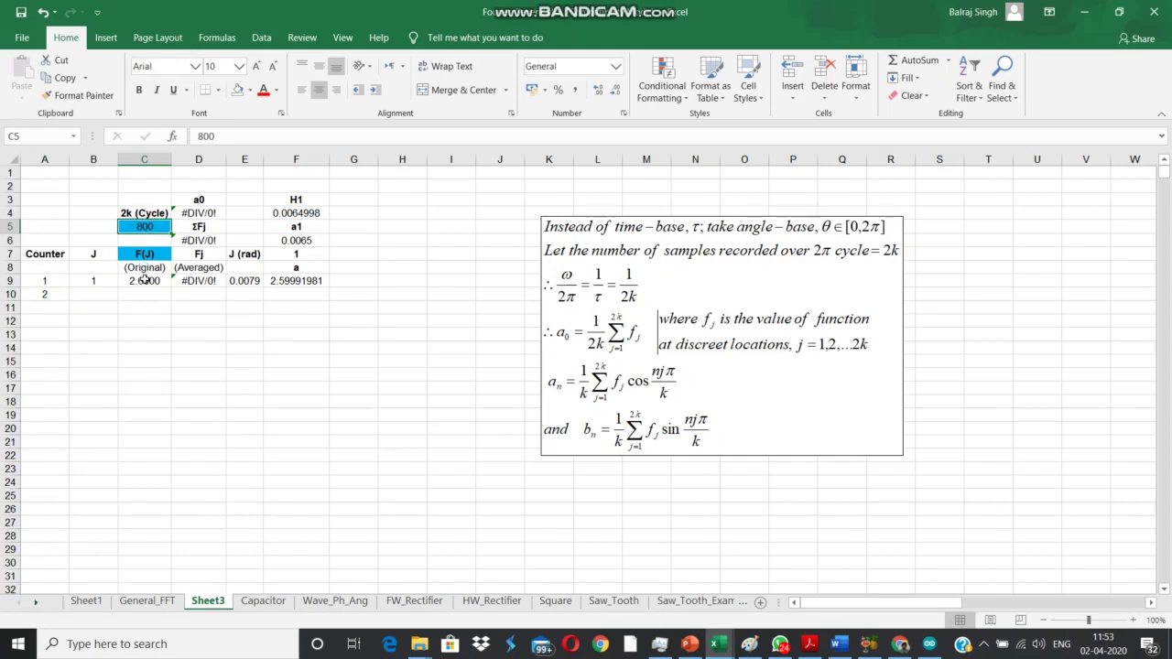
drag(143, 279, 141, 398)
- Paste the SCOPE_00 CH1 readings as values into F(J) from C9, making ΣFj 3.6700
click(143, 281)
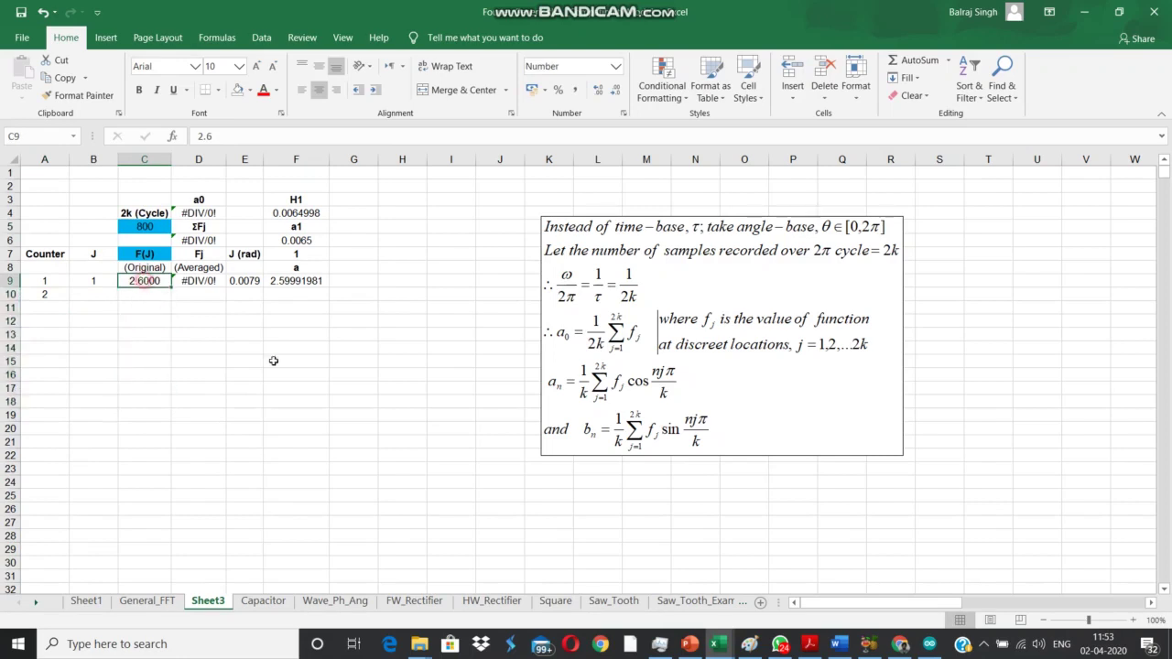
key(alt+Tab)
click(95, 205)
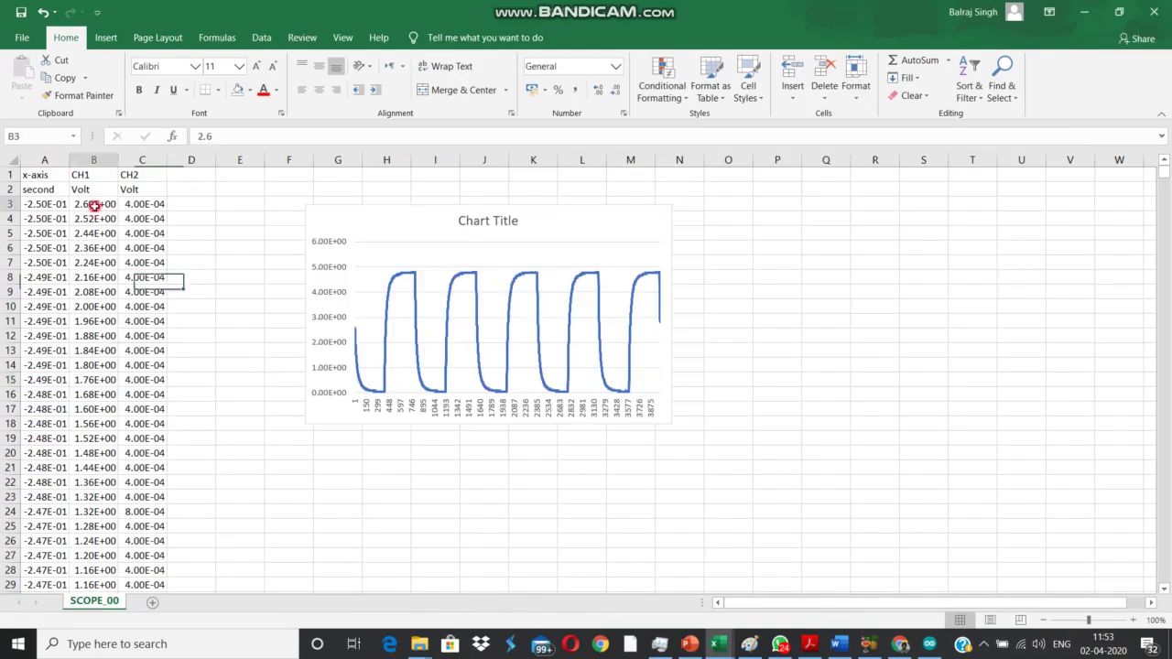
key(ctrl+shift+Down)
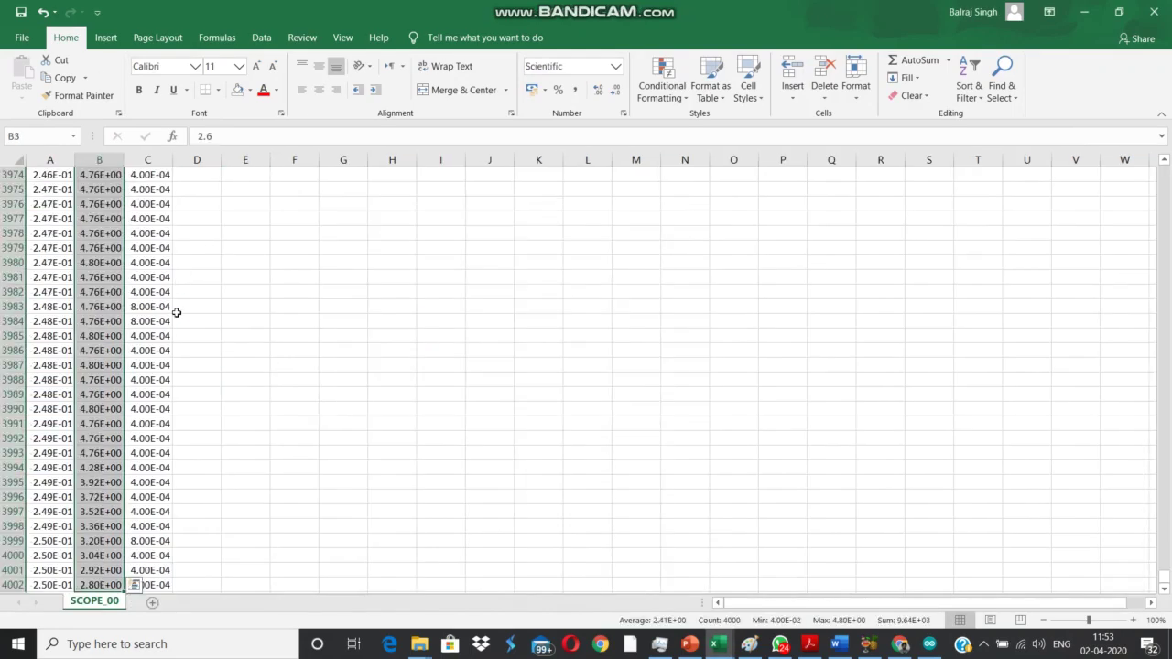
key(ctrl+c)
key(alt+Tab)
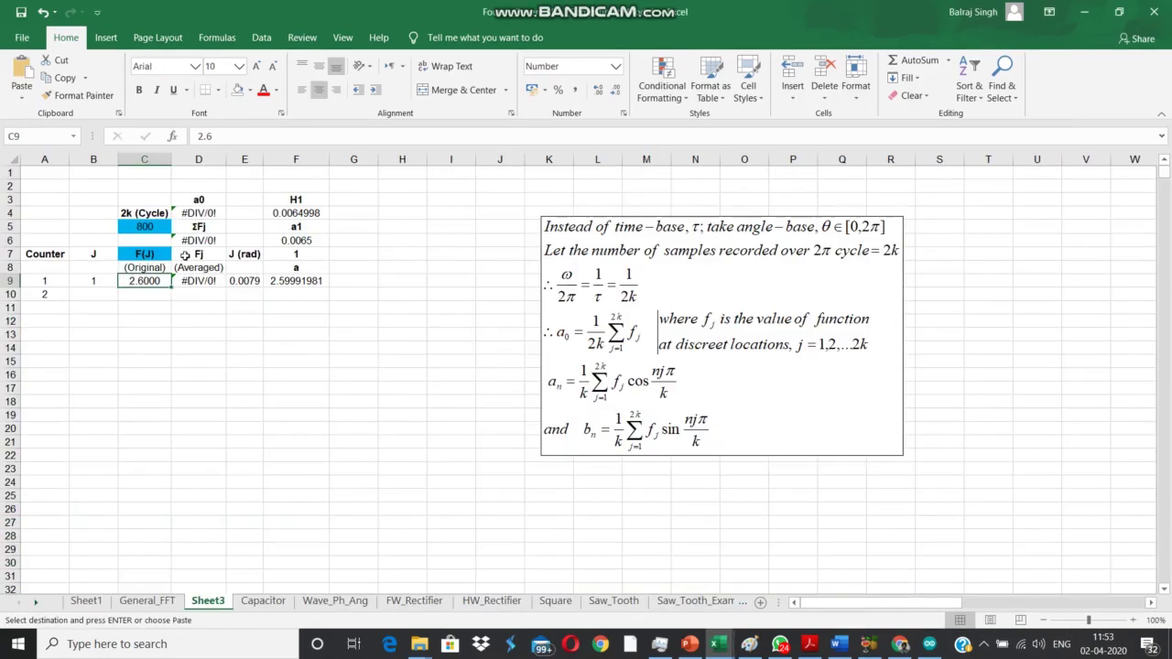
click(149, 285)
key(ctrl+alt+v)
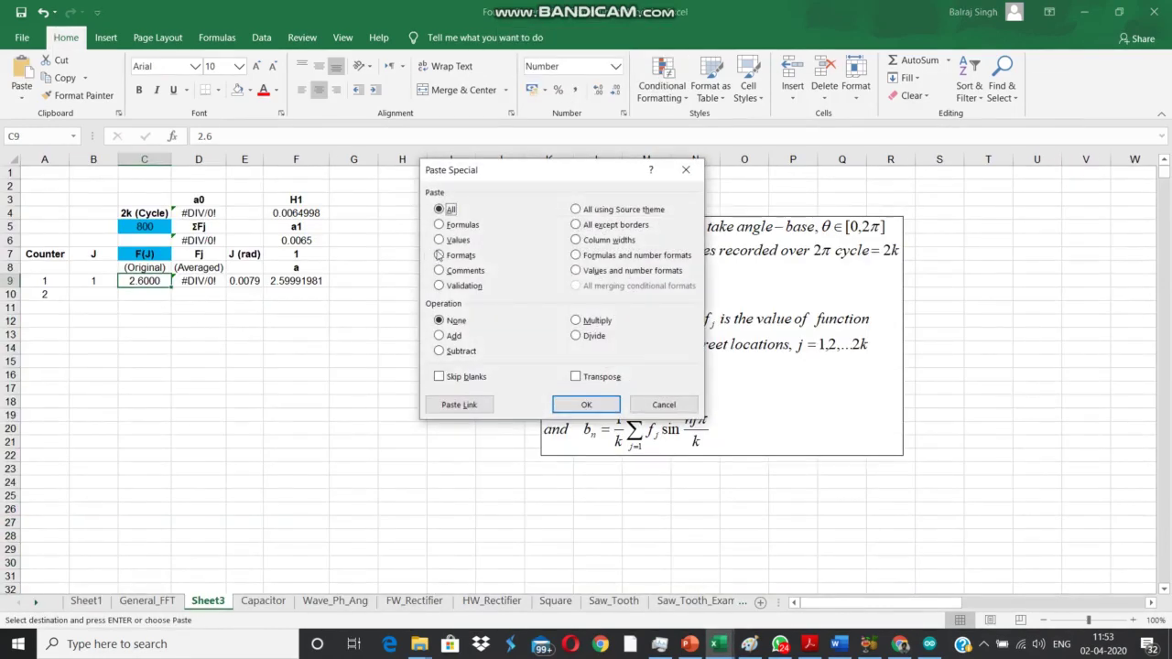
click(458, 240)
key(Return)
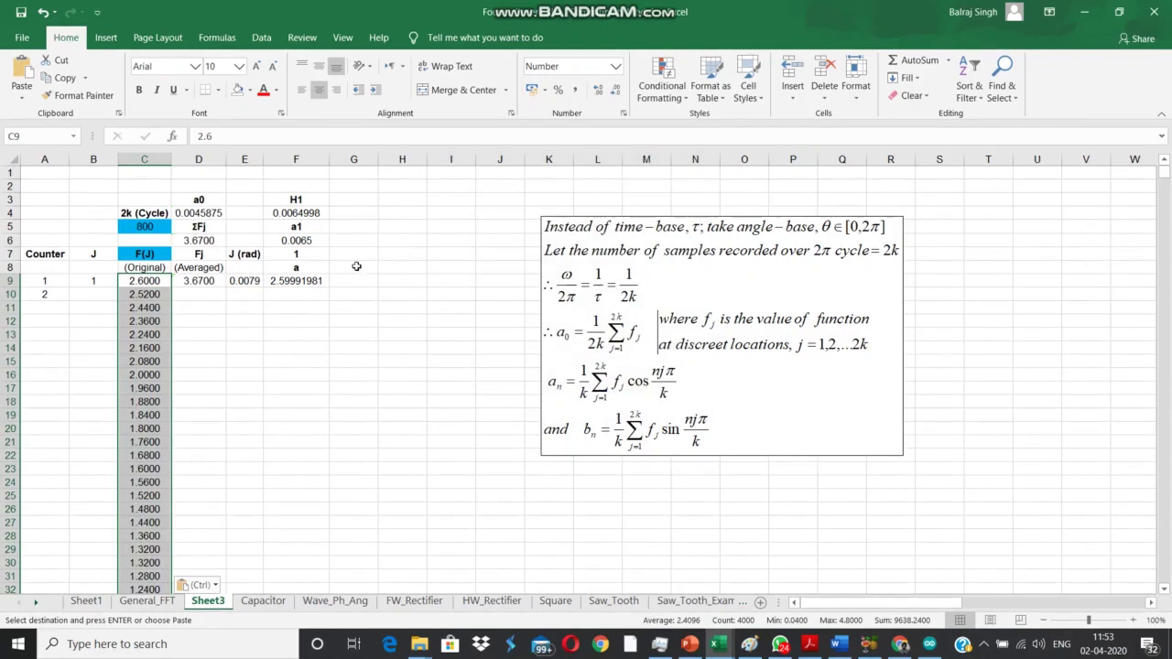
click(98, 293)
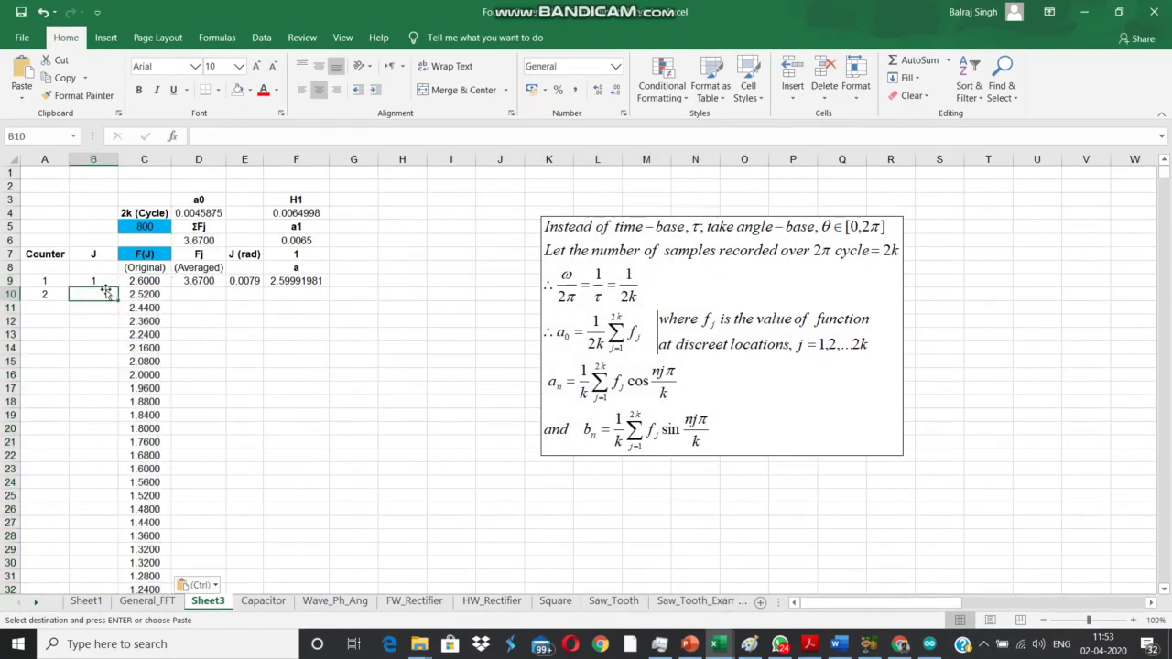
click(99, 280)
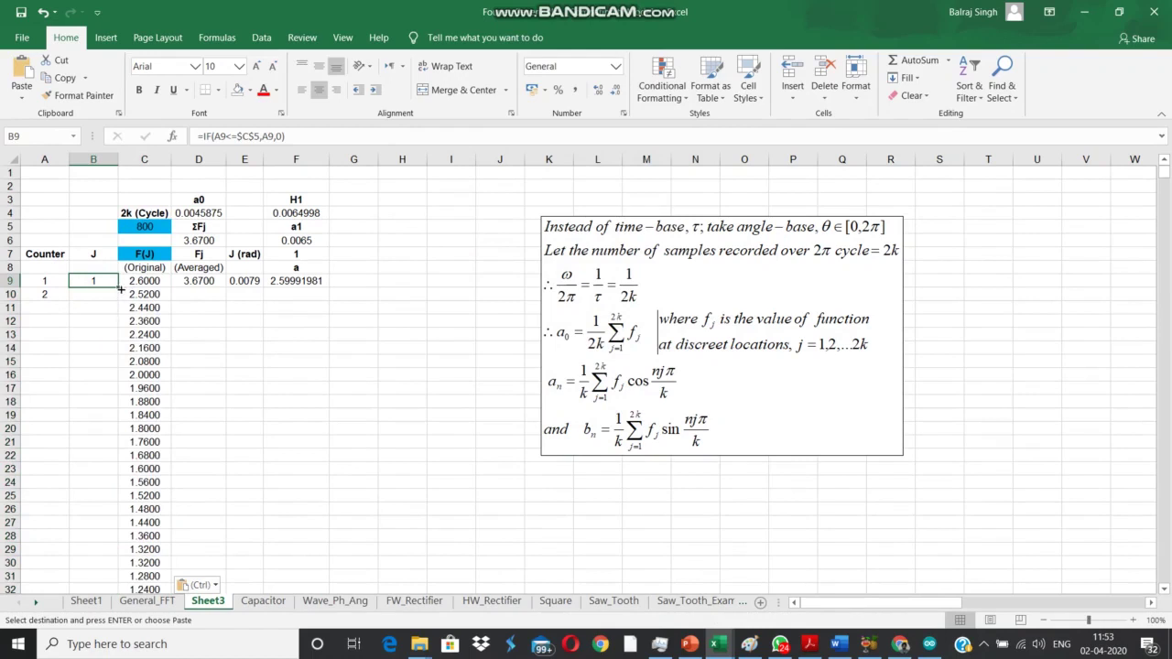
mouse_move(120, 290)
mouse_down()
mouse_move(66, 295)
mouse_move(117, 298)
mouse_up()
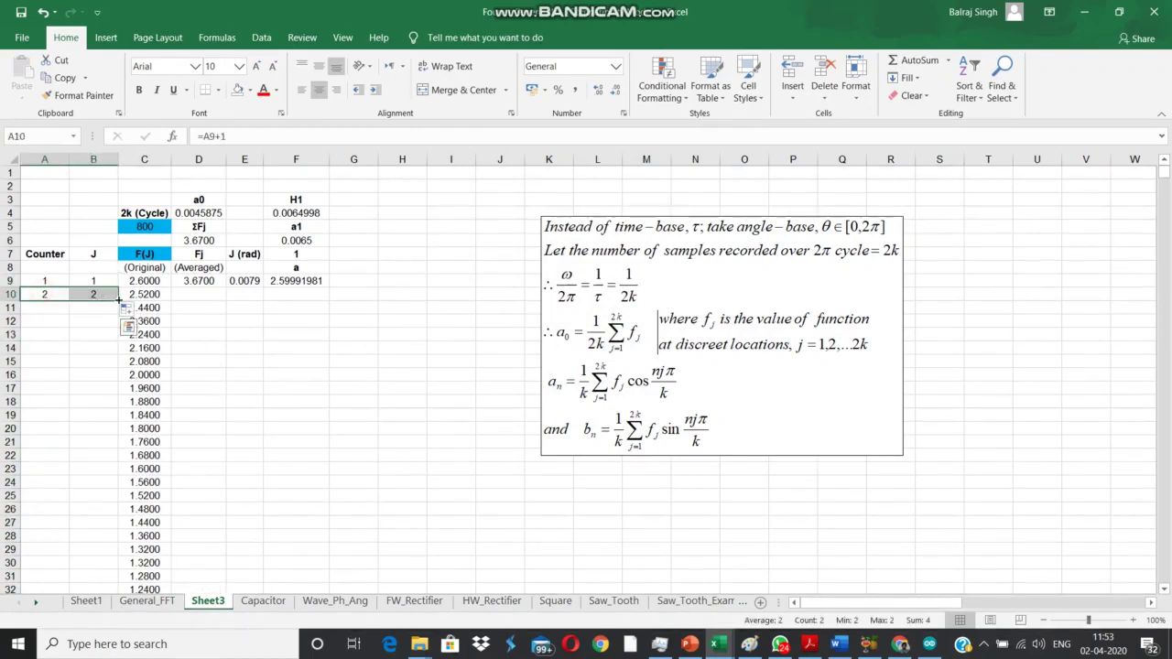
double_click(119, 299)
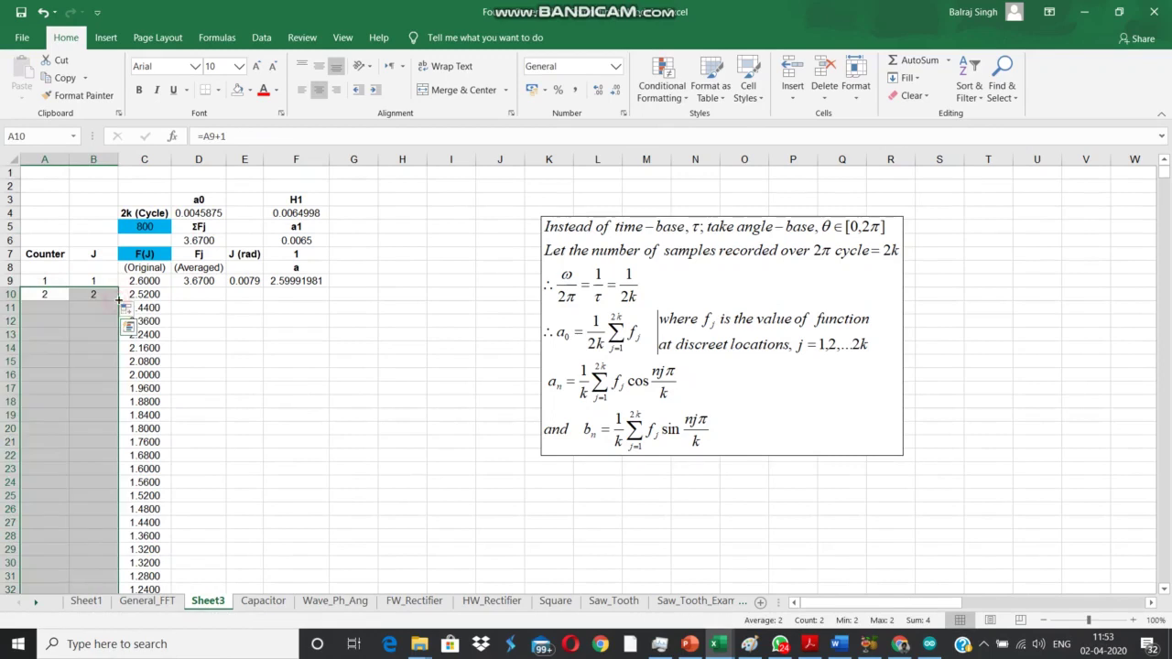
click(199, 337)
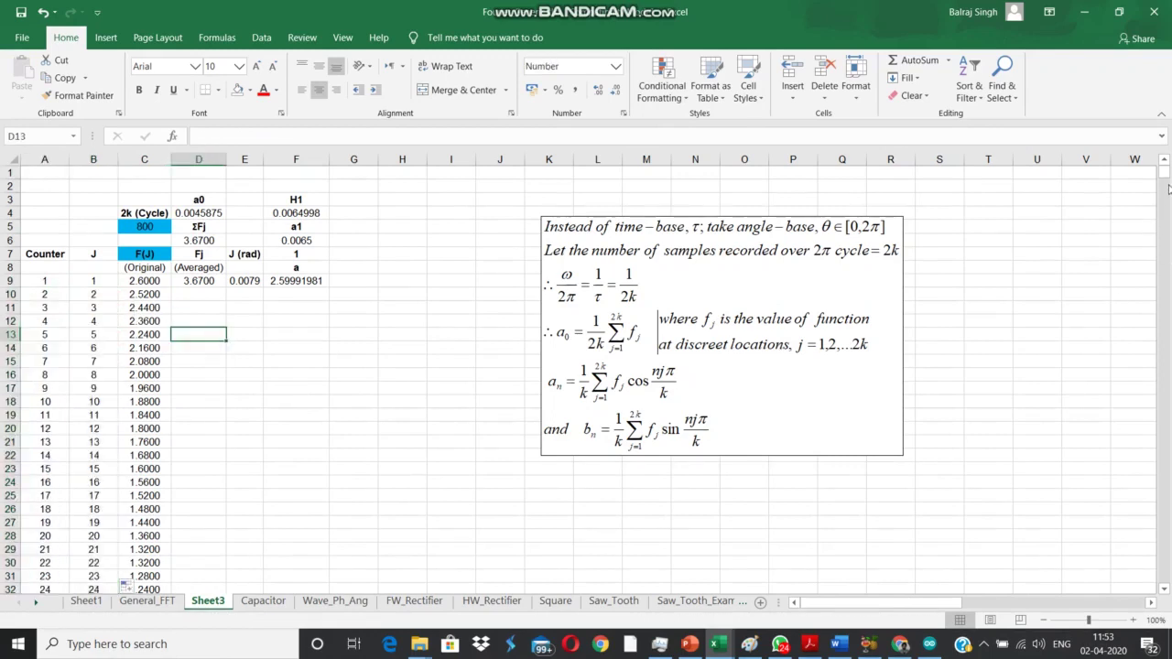
drag(1166, 174, 1164, 250)
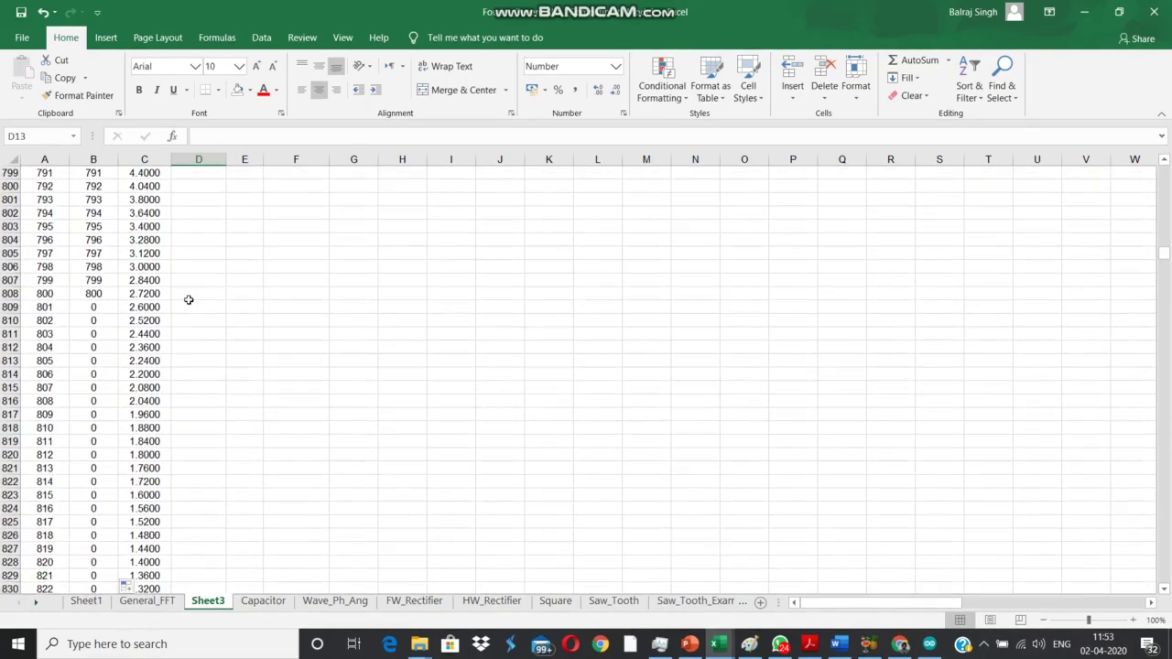
click(105, 293)
key(ctrl+Up)
key(ctrl+Up)
key(ctrl+Up)
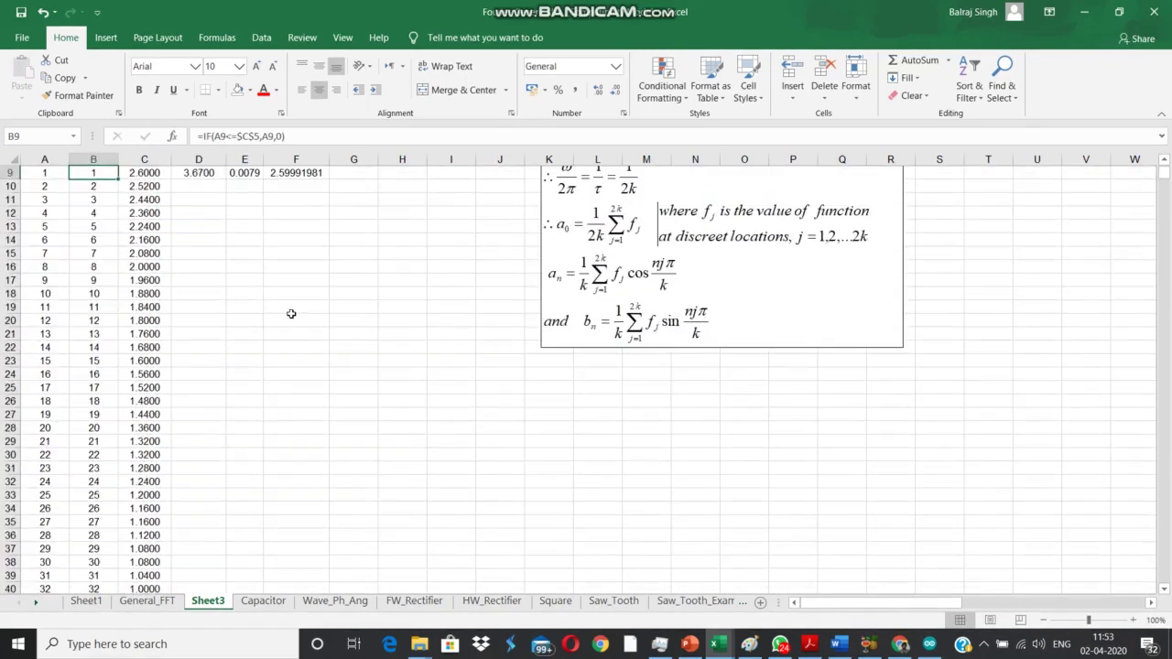
- Review the SCOPE_00 data, the first F(J) value and the 2k value of 800
key(Down)
key(Down)
key(Down)
key(Down)
key(Down)
key(Down)
key(Down)
key(Down)
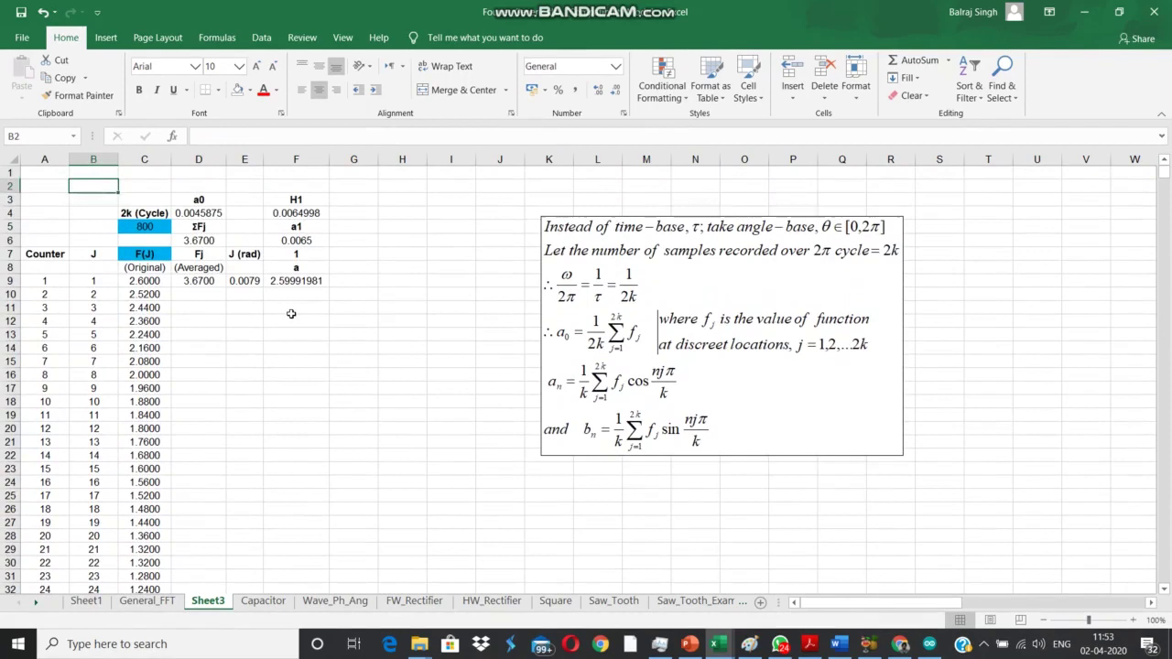
key(Right)
key(Right)
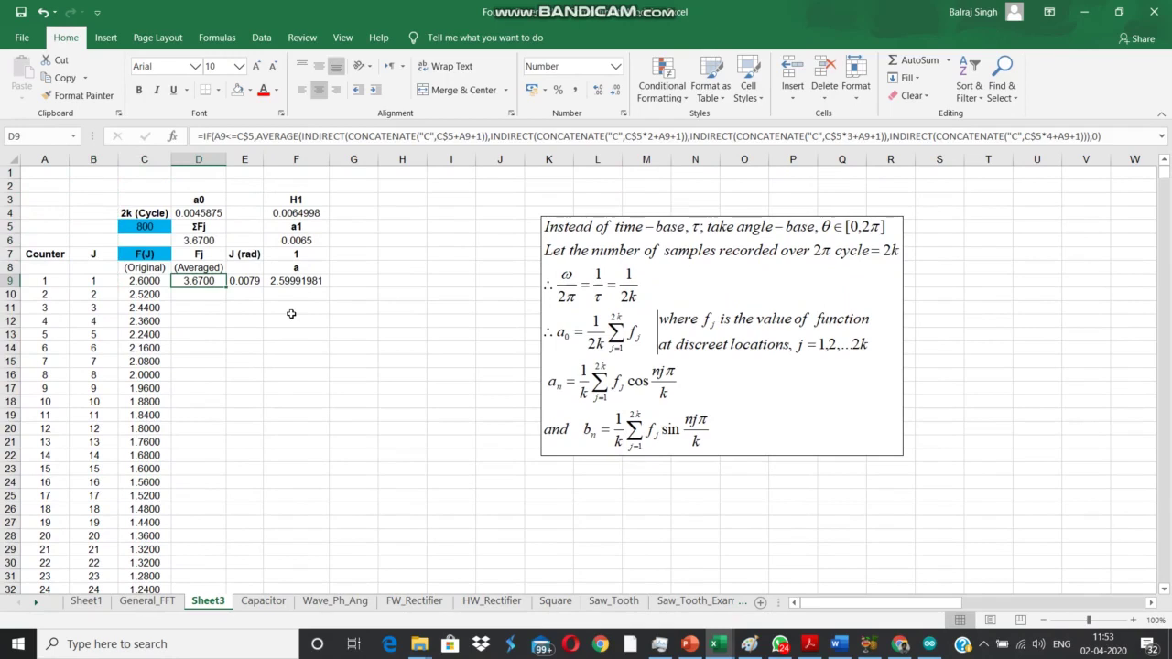
key(alt+Tab)
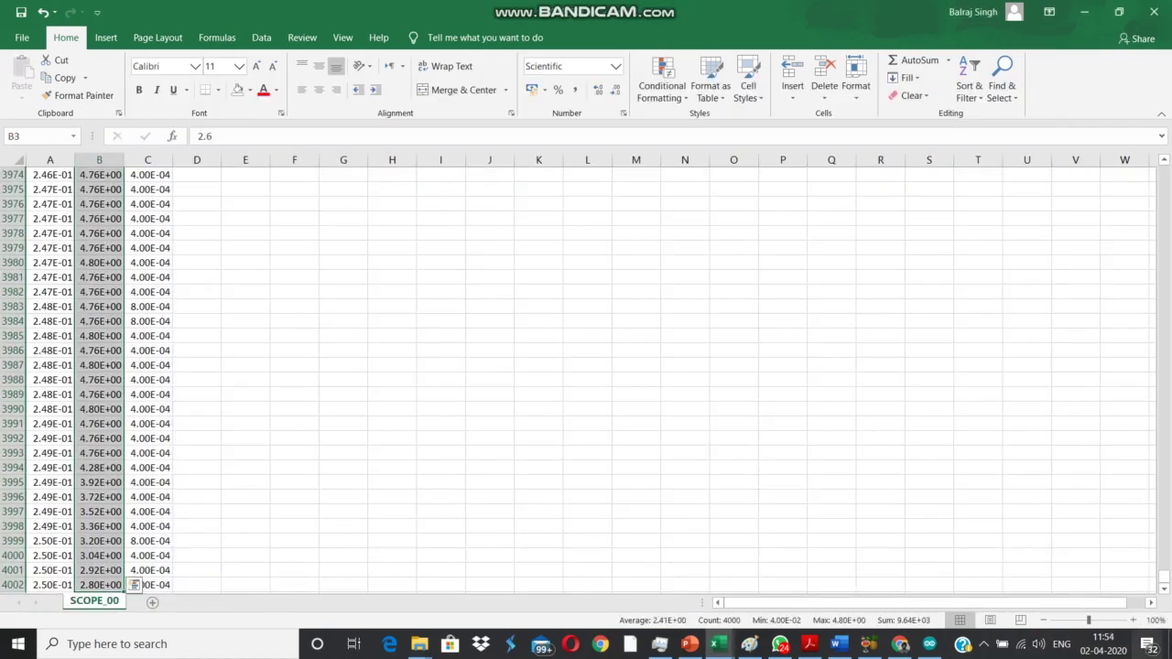
drag(1162, 583, 1165, 166)
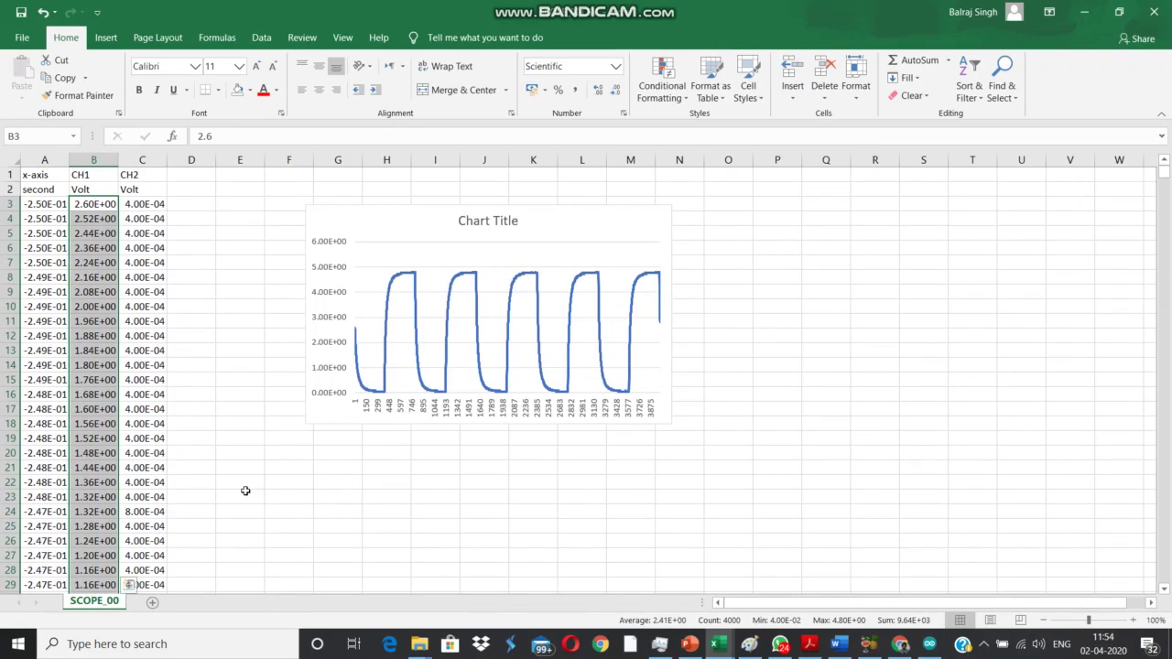
key(alt+Tab)
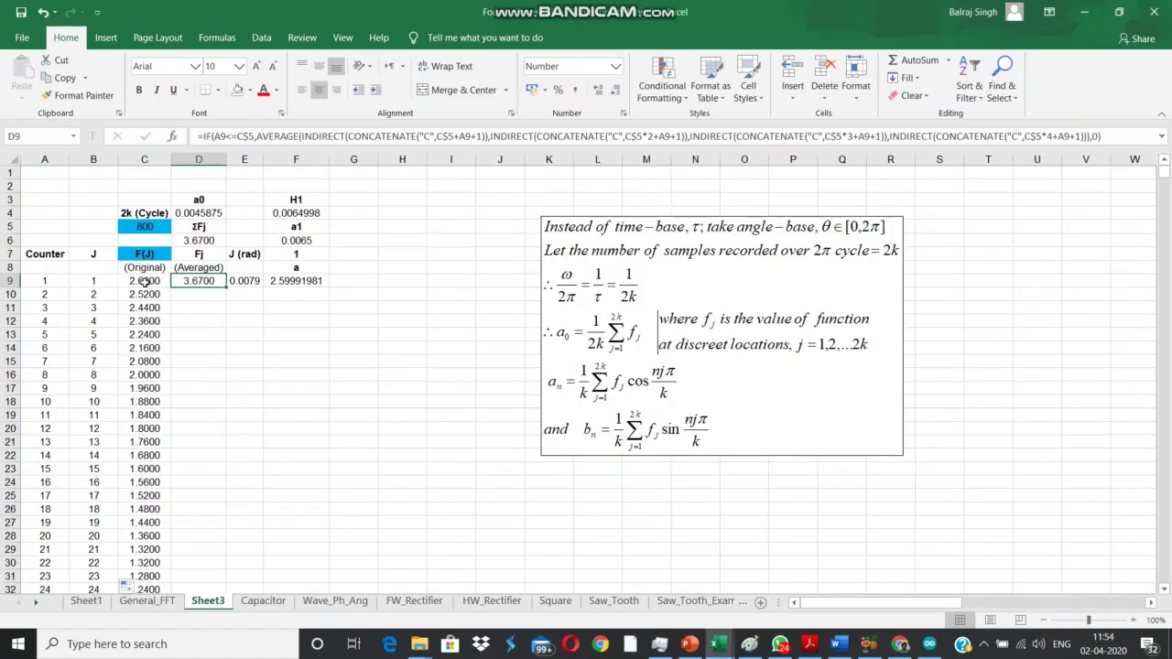
click(144, 282)
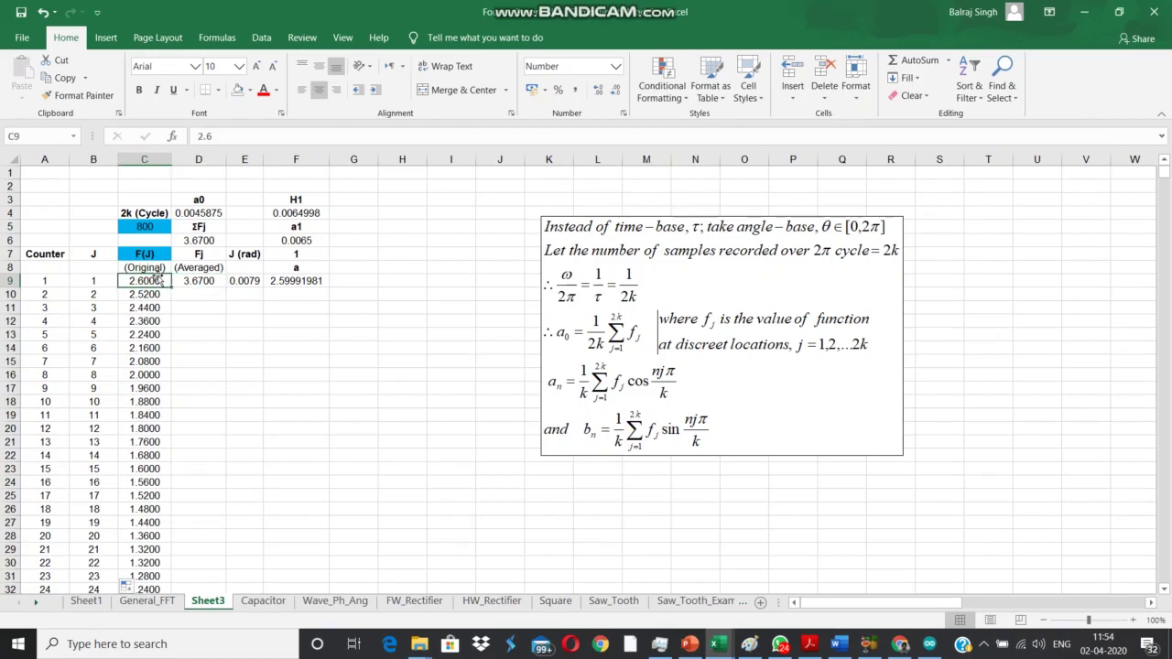
click(142, 227)
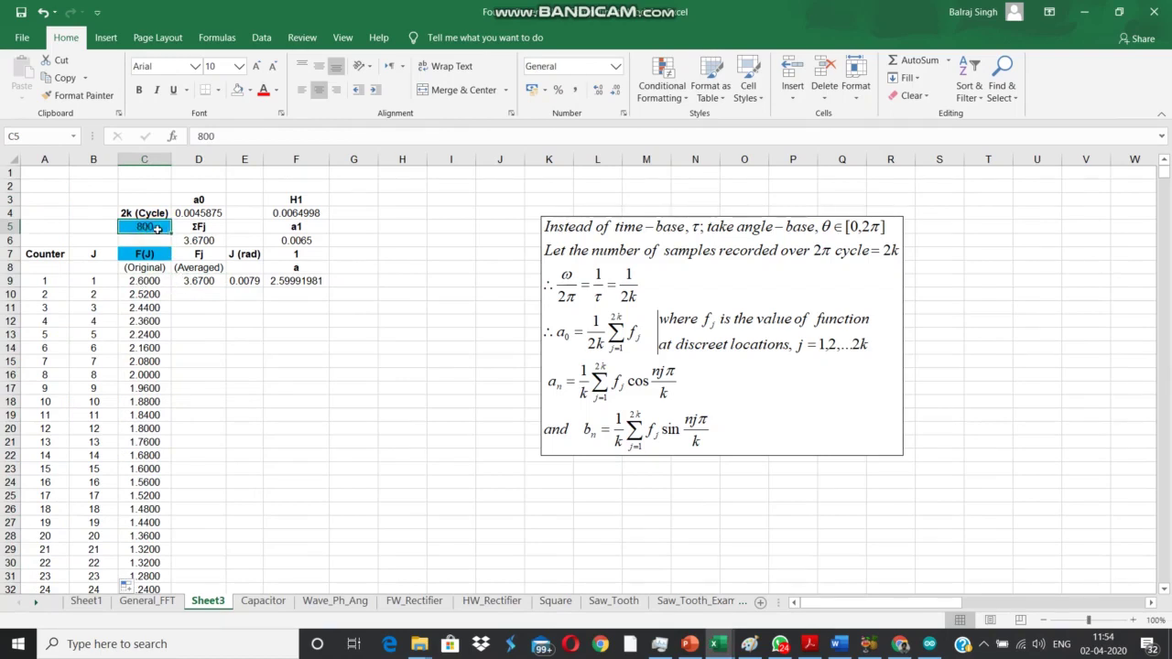
- Fill the averaged Fj formula down column D, giving ΣFj 1927.6000 and a0 2.4095
click(201, 281)
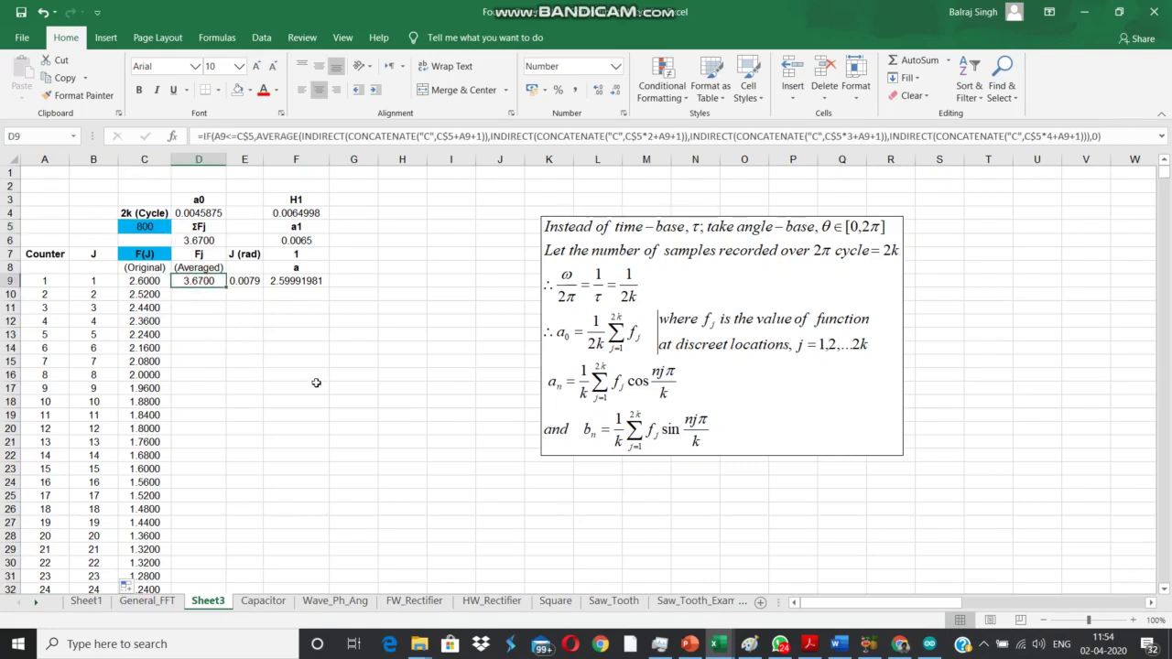
key(F2)
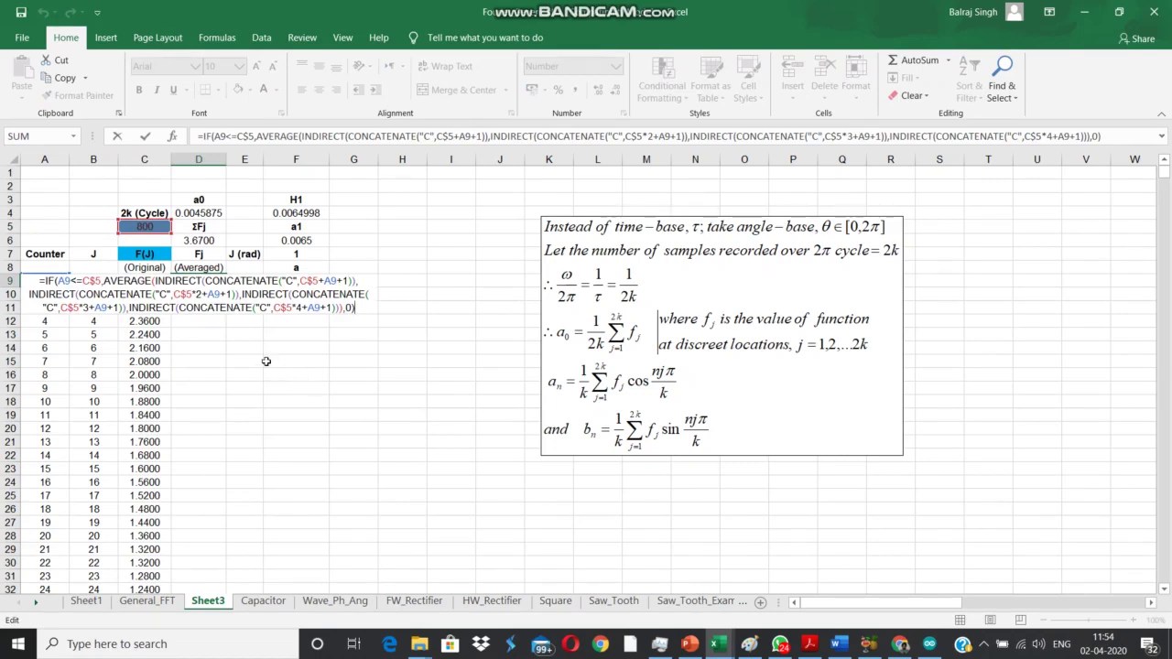
key(Escape)
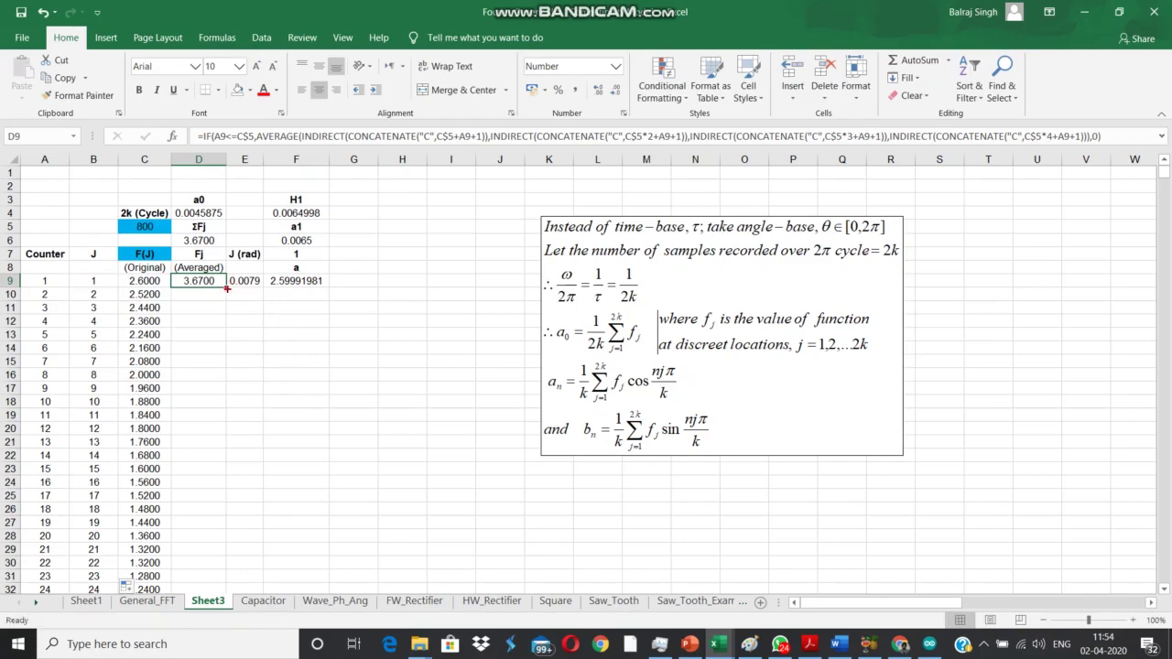
double_click(226, 288)
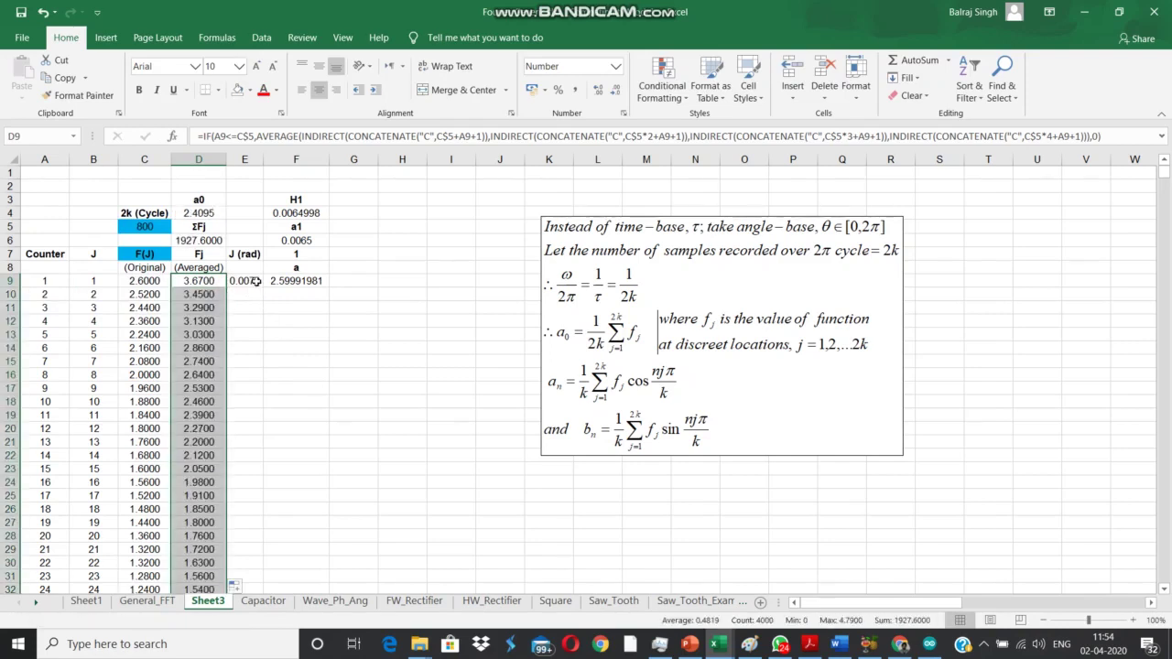
- Confirm =A9*2*PI()/$C$5 in E9 and fill the J (rad) column down from 0.0079
click(247, 281)
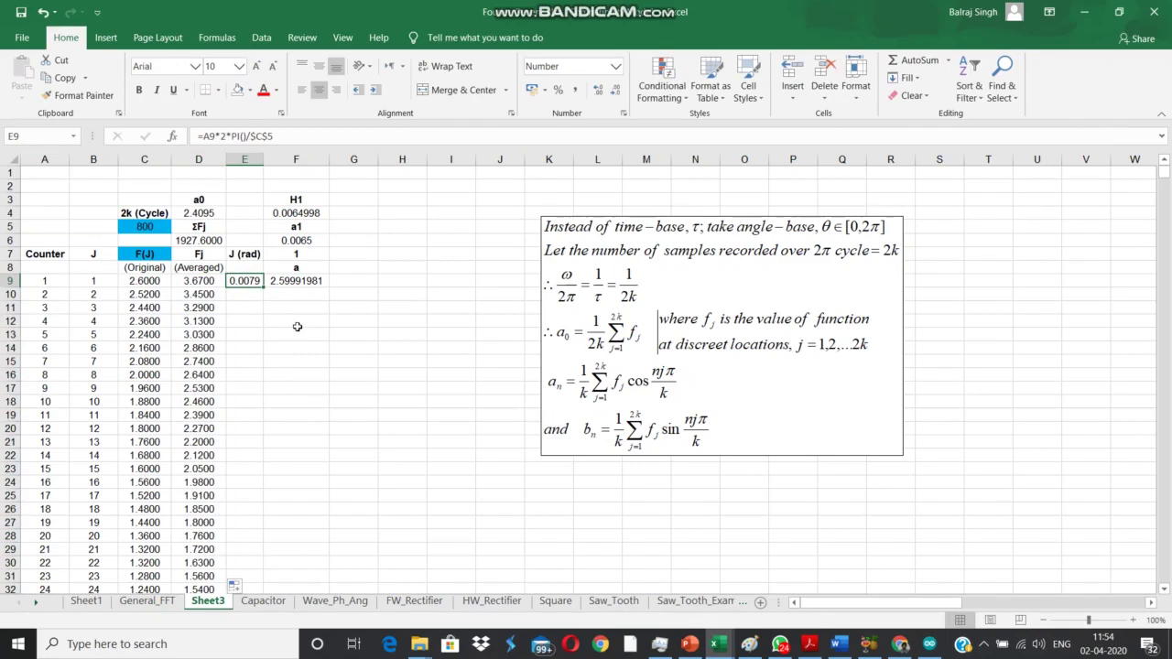
click(101, 284)
click(249, 280)
key(F2)
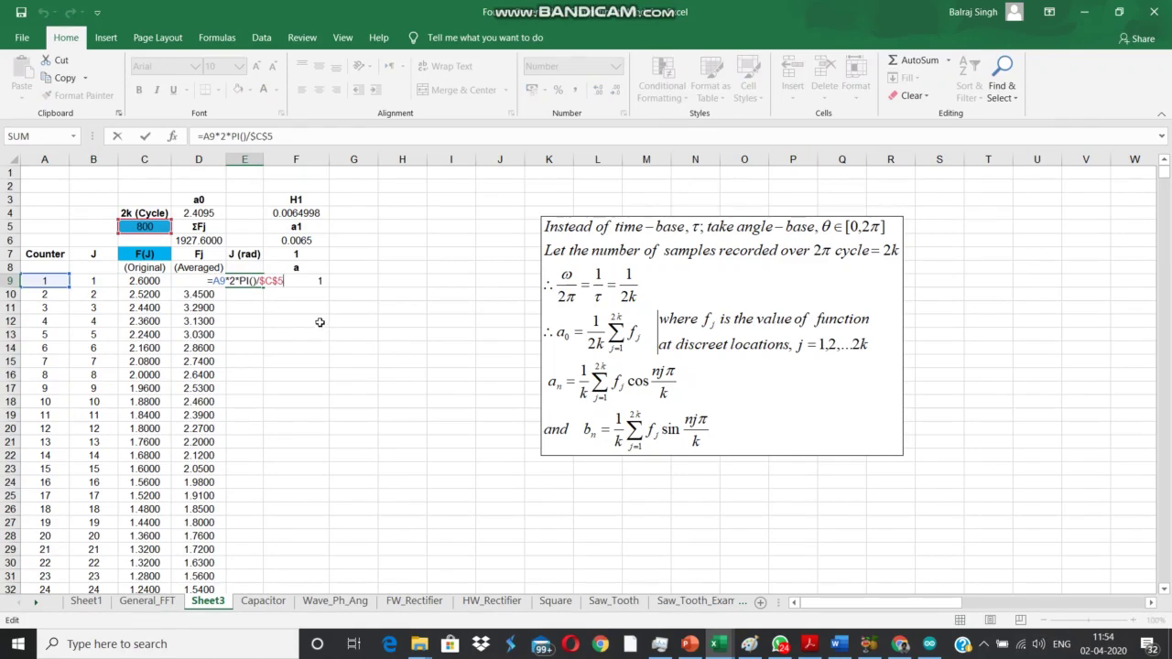
key(ctrl+Return)
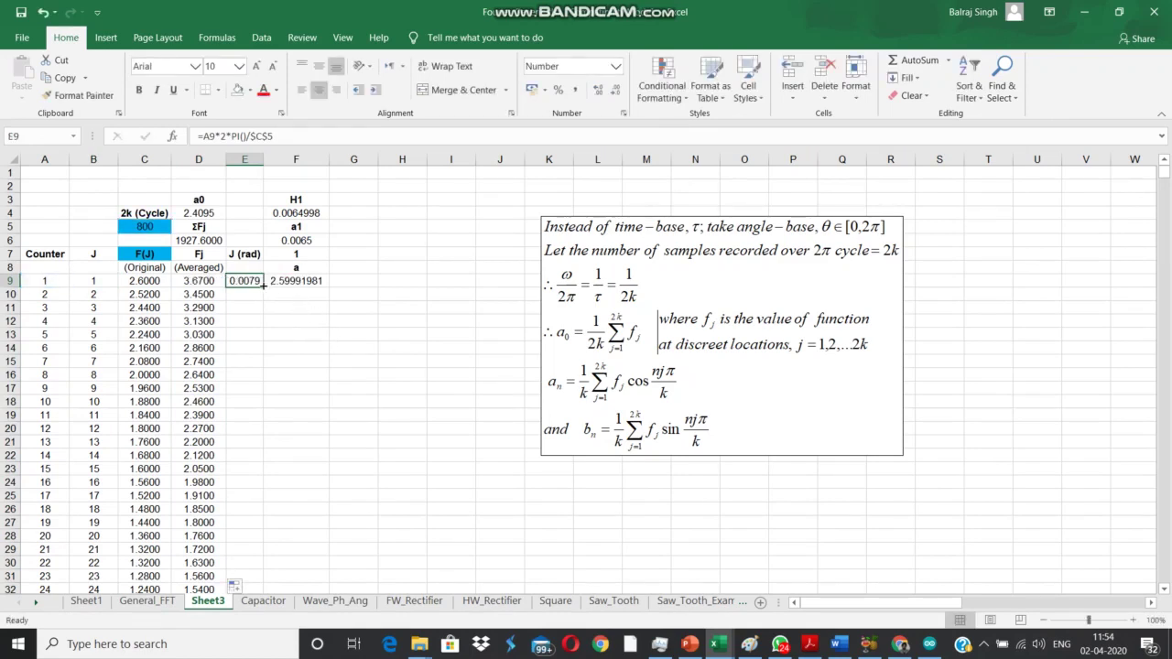
double_click(263, 286)
click(296, 280)
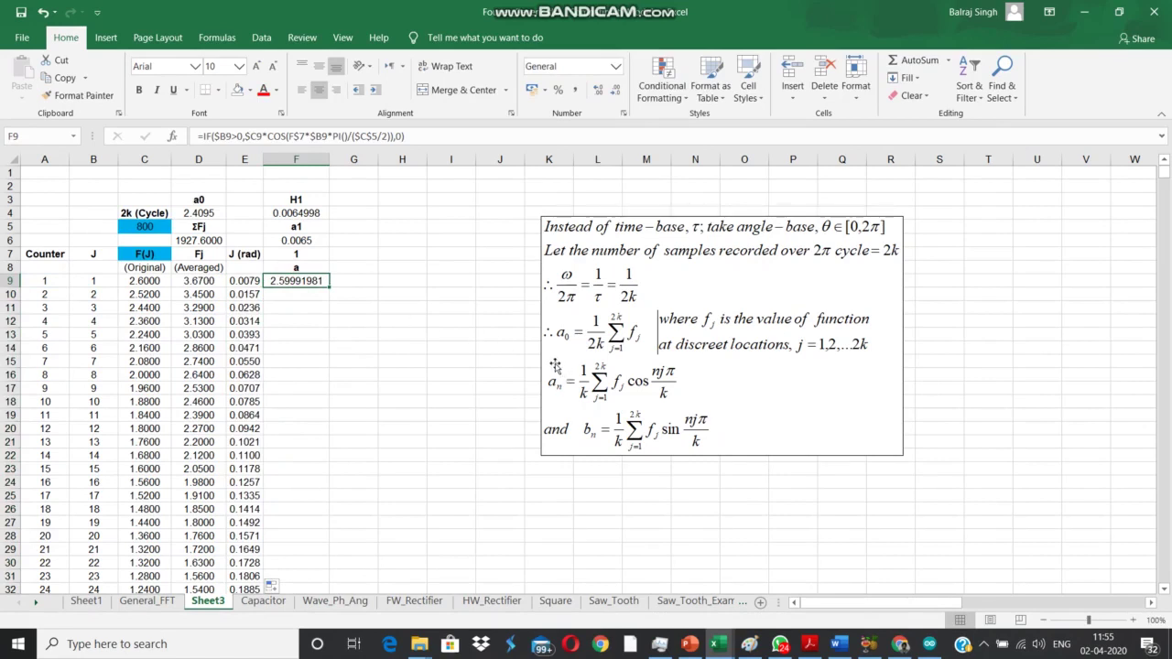
- Review the IF/COS formula in F9 and fill column F down, making a1 0.3584
key(F2)
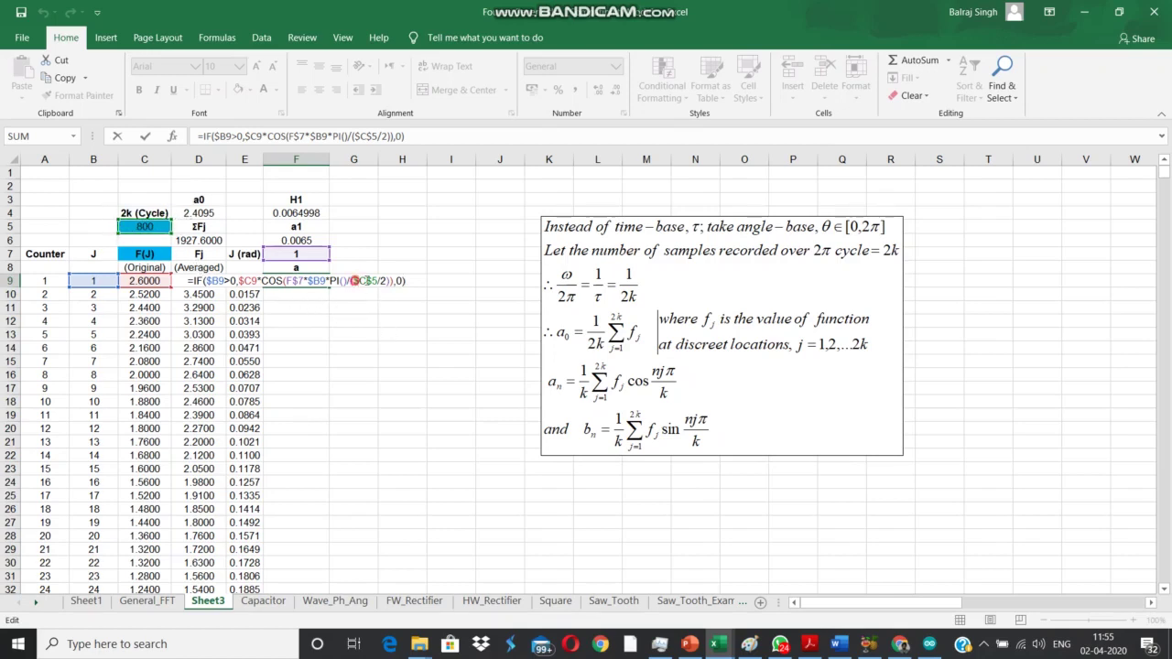
key(ctrl+Return)
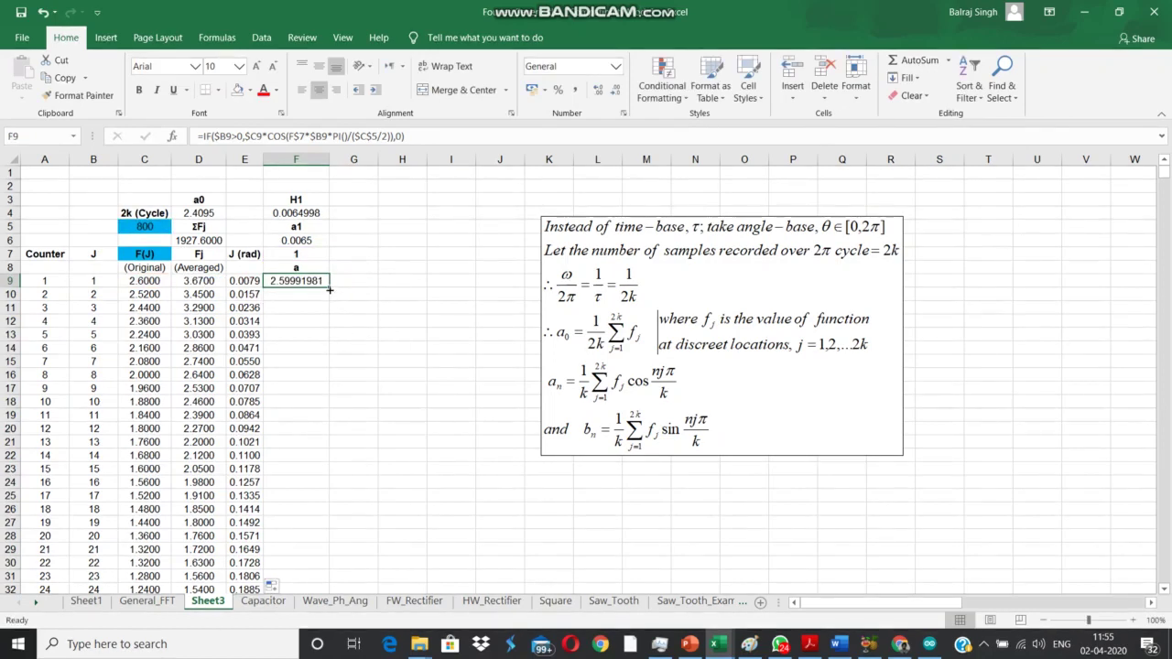
double_click(329, 288)
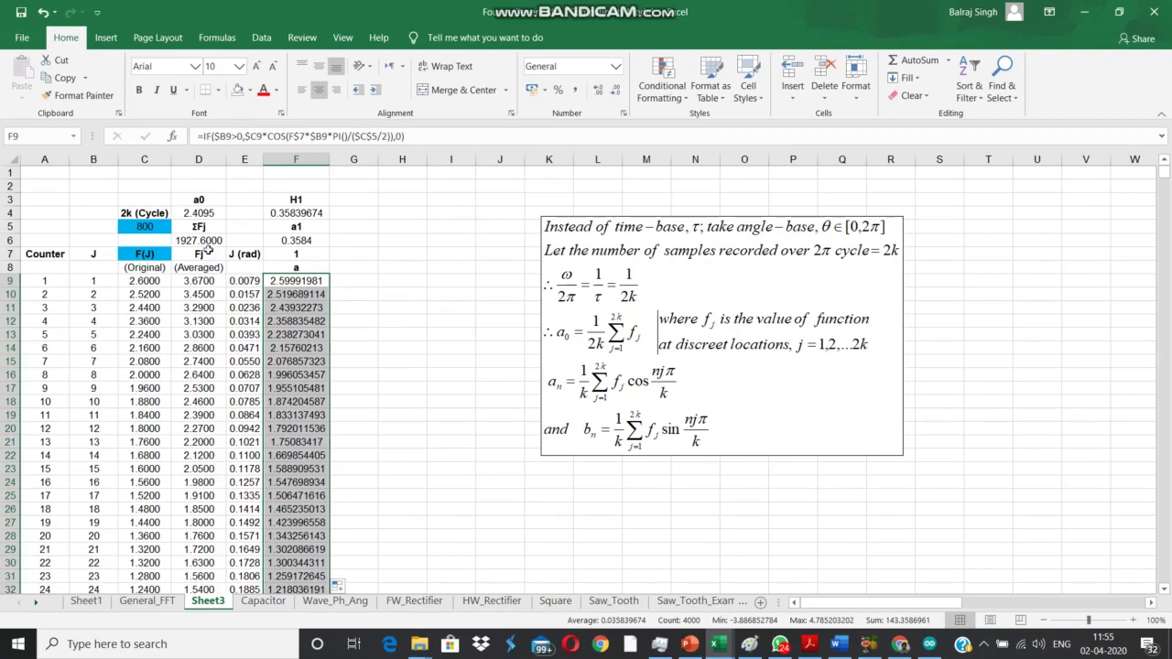
click(200, 213)
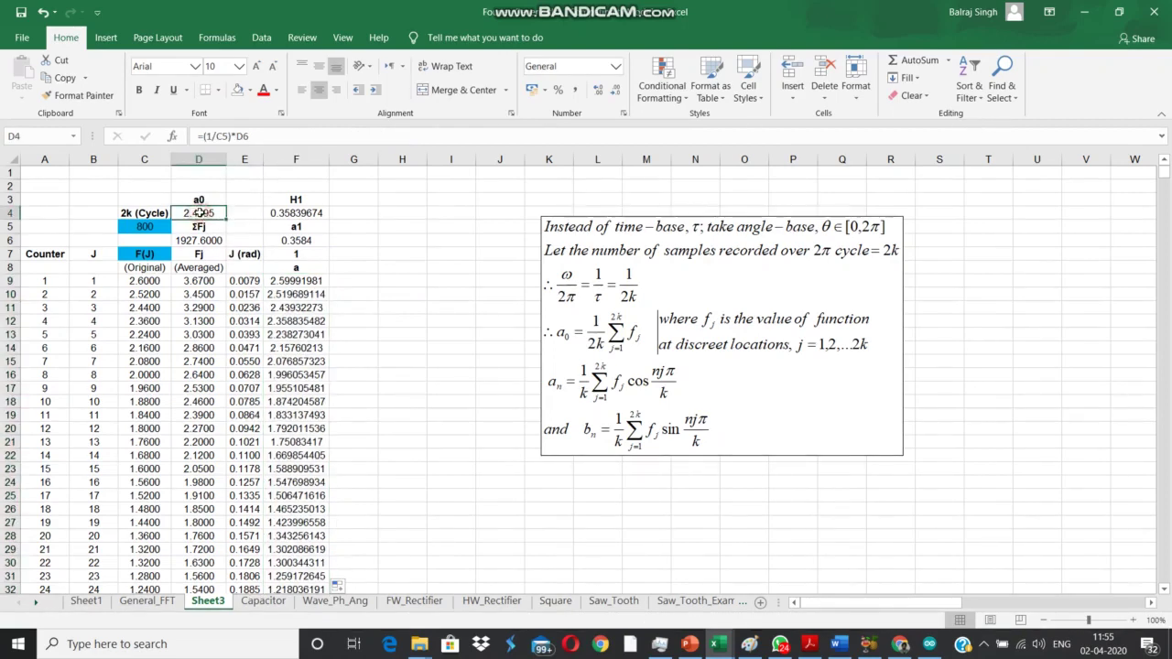
click(198, 281)
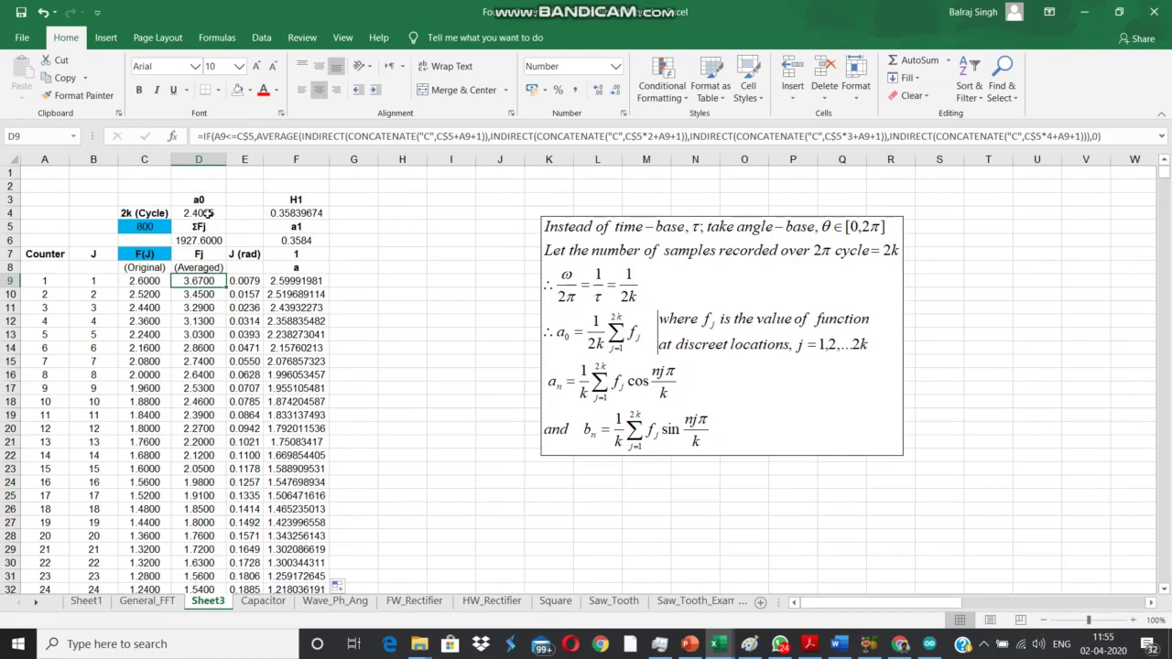
click(203, 213)
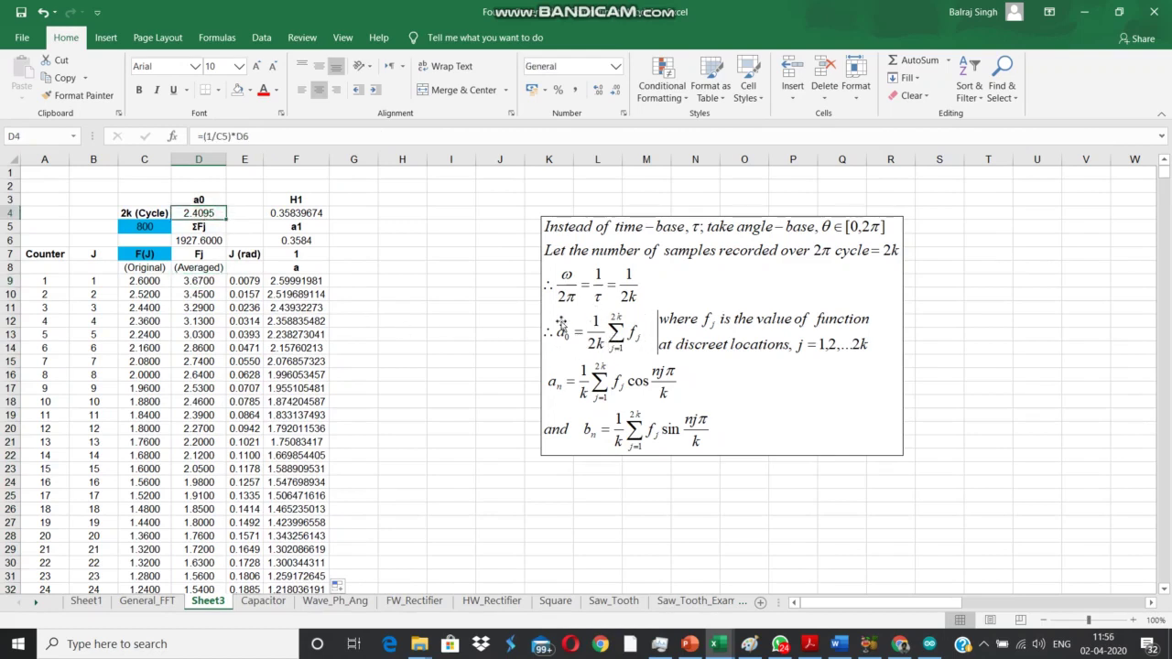
click(311, 254)
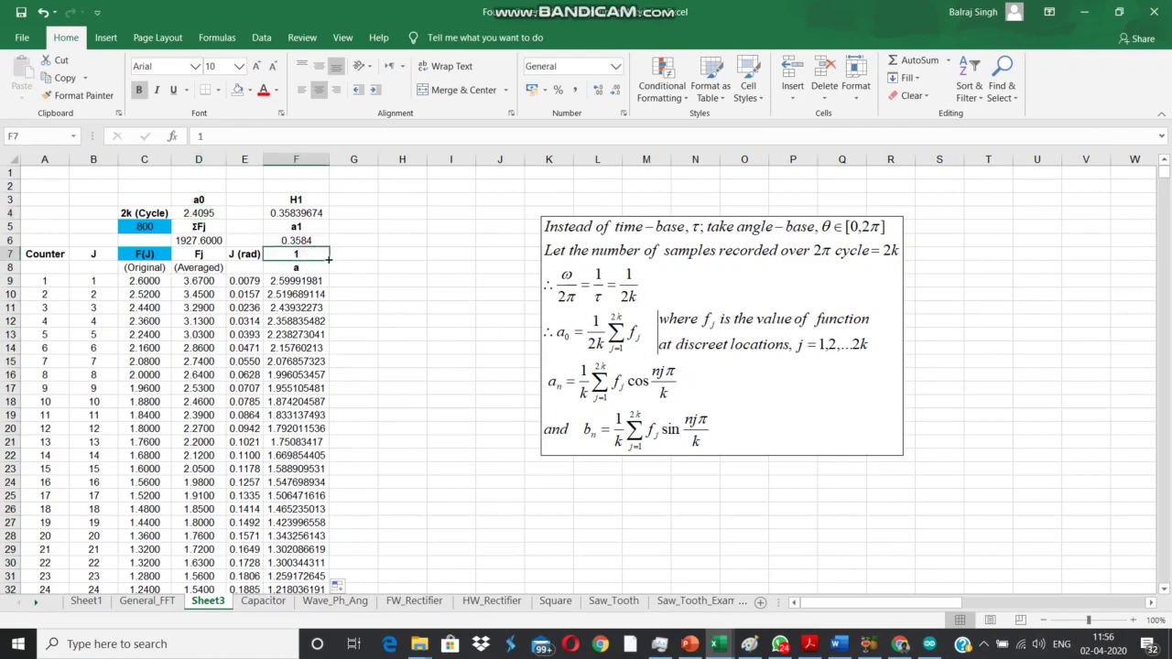
- Enter =F7+1 in G7 to make harmonic number 2
click(348, 256)
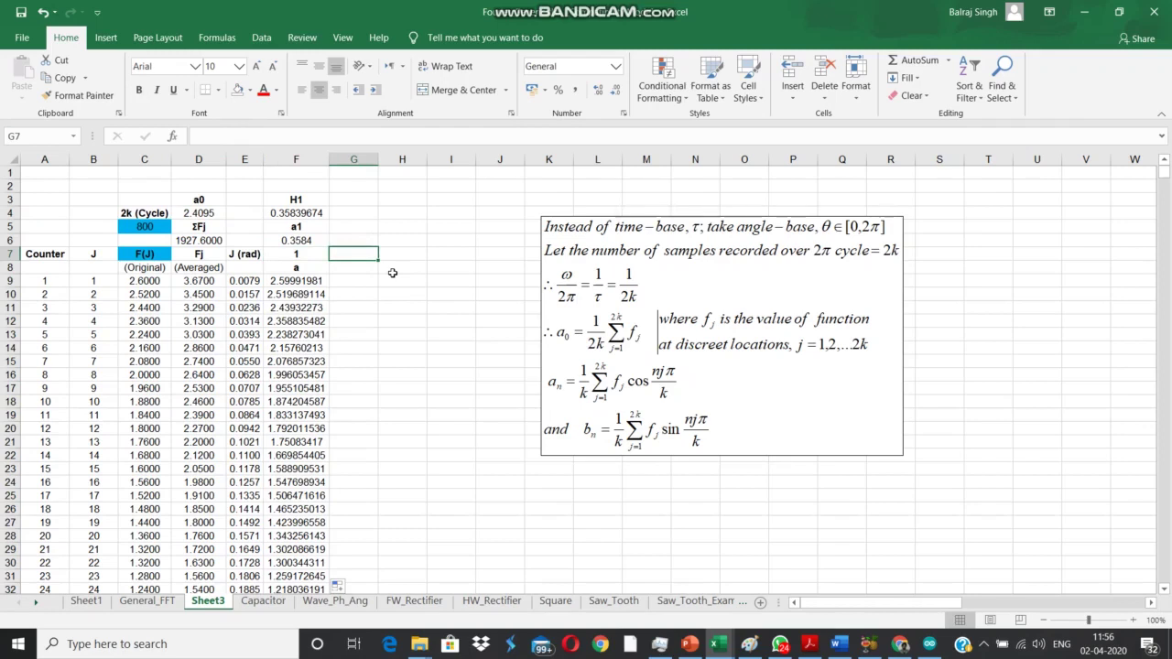
text(=f7)
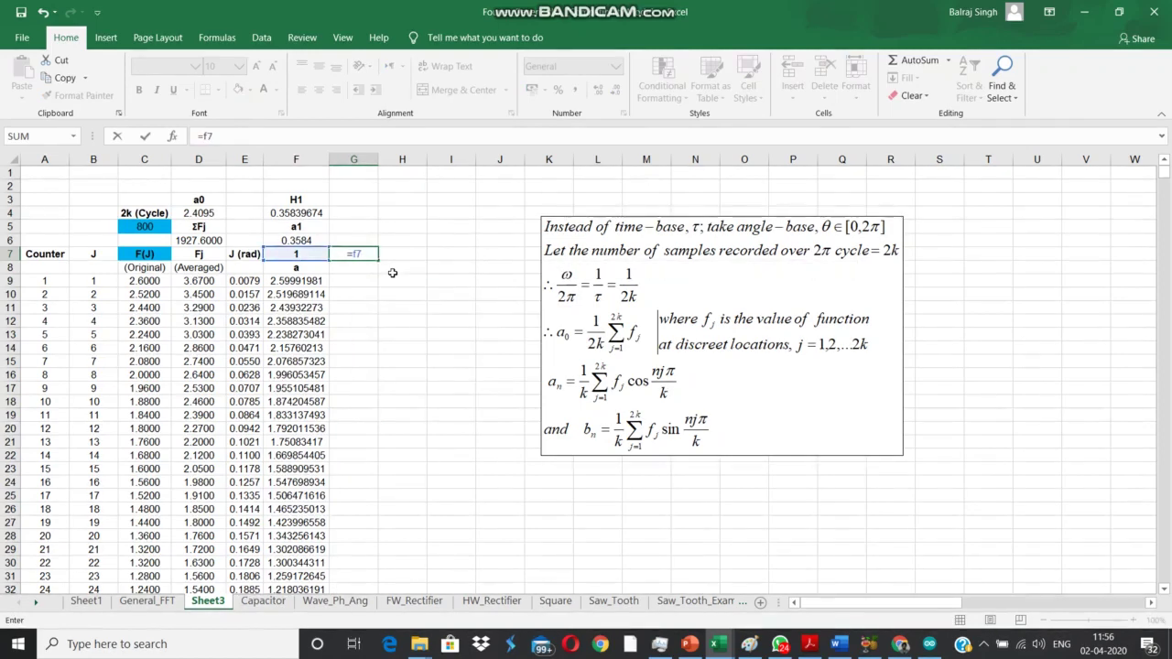
text(+1)
key(Return)
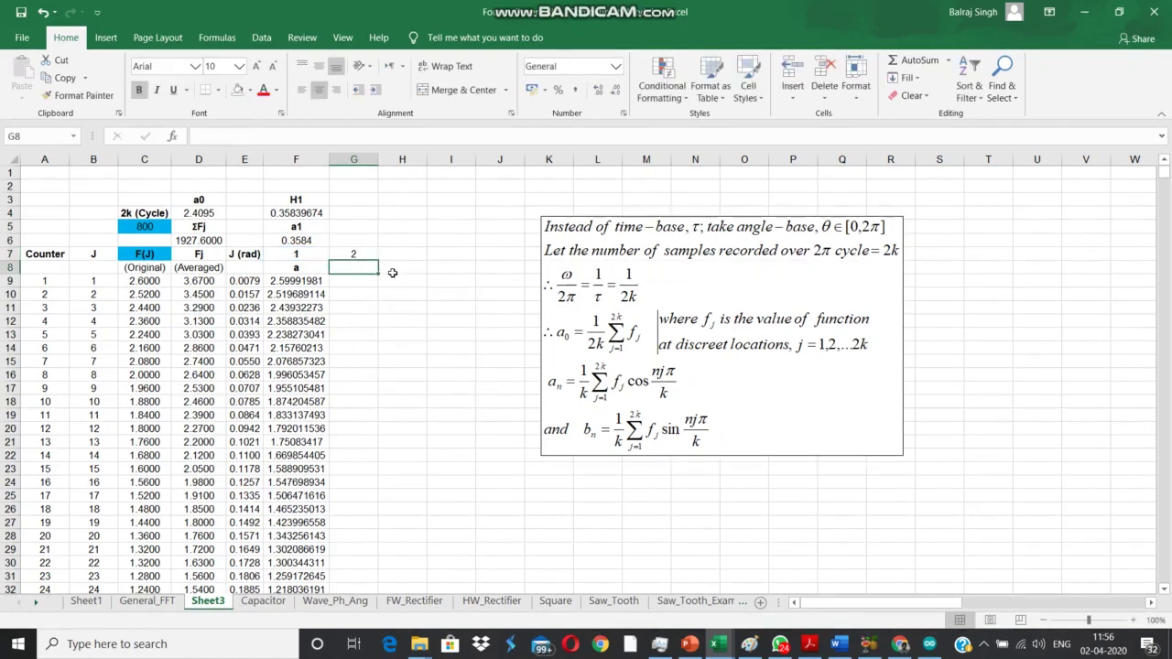
key(Up)
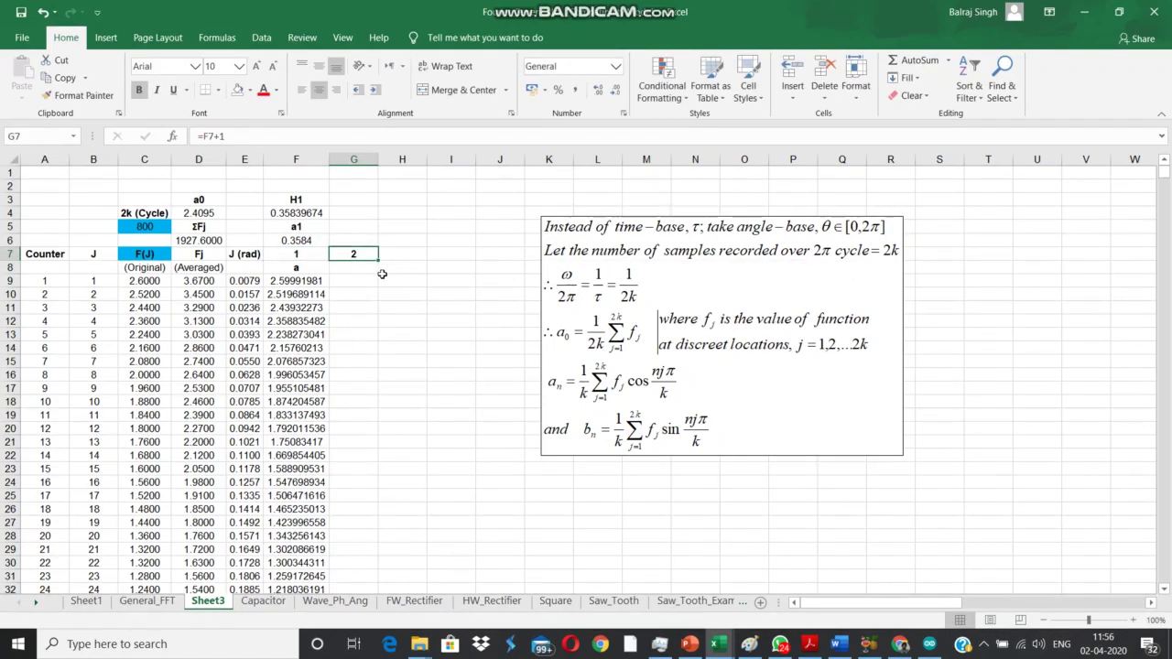
- Copy the 'a' label and the a1 label formula into column G to produce a2
click(313, 269)
key(ctrl+c)
click(355, 267)
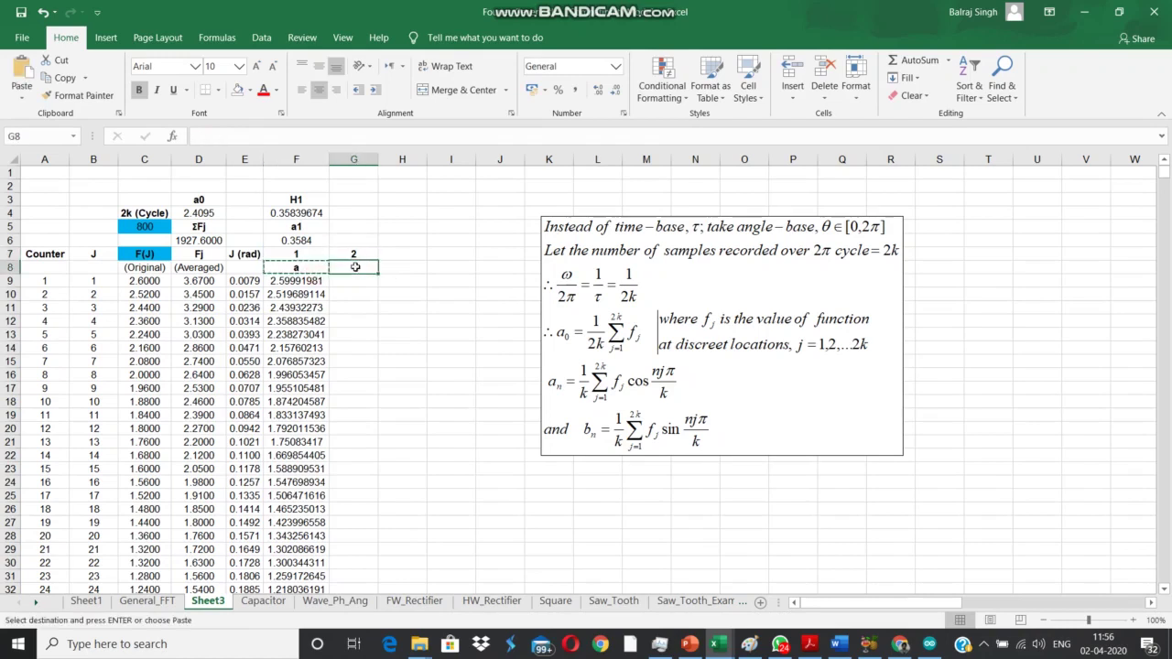
key(ctrl+v)
key(Up)
key(Left)
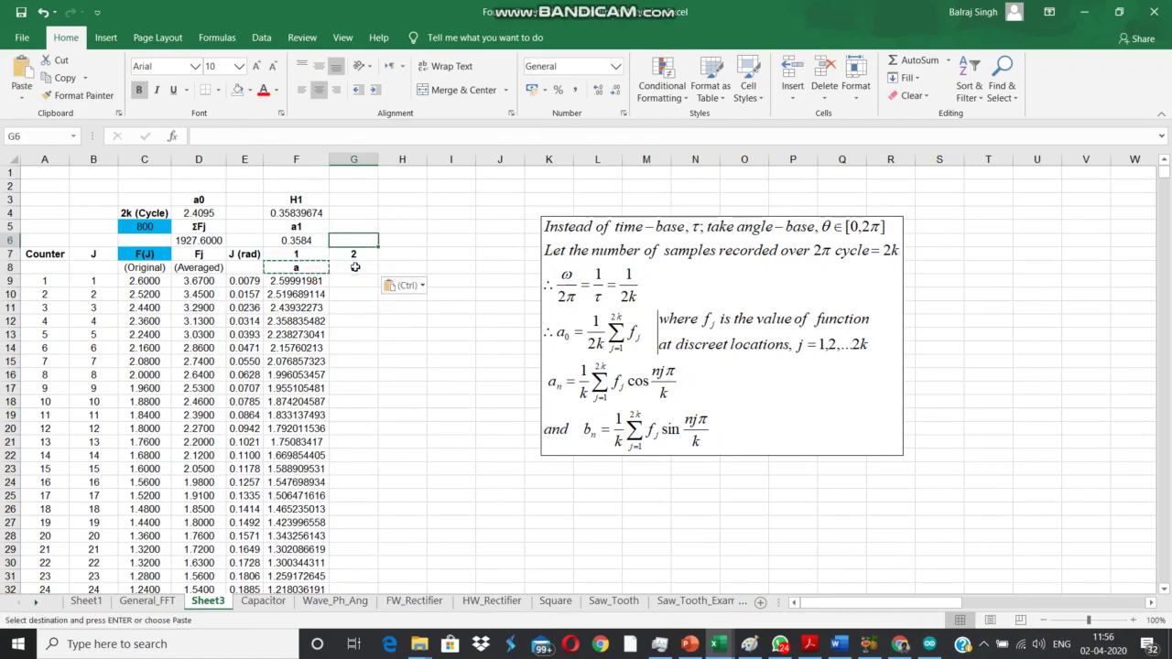
key(Up)
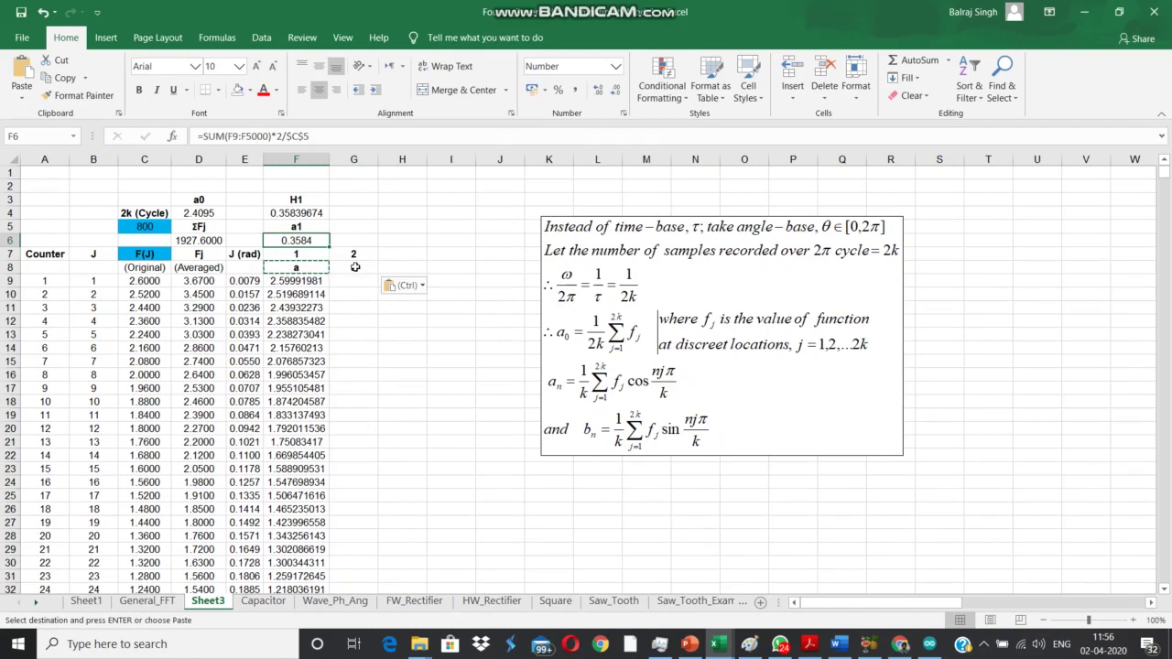
key(Up)
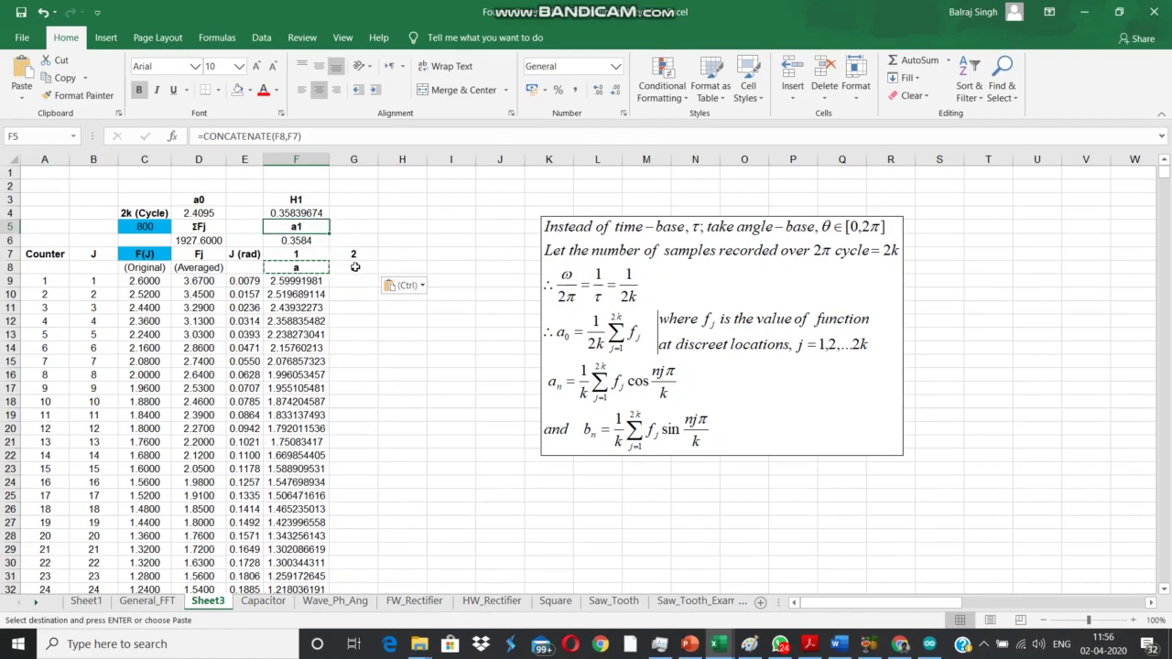
key(ctrl+c)
key(Right)
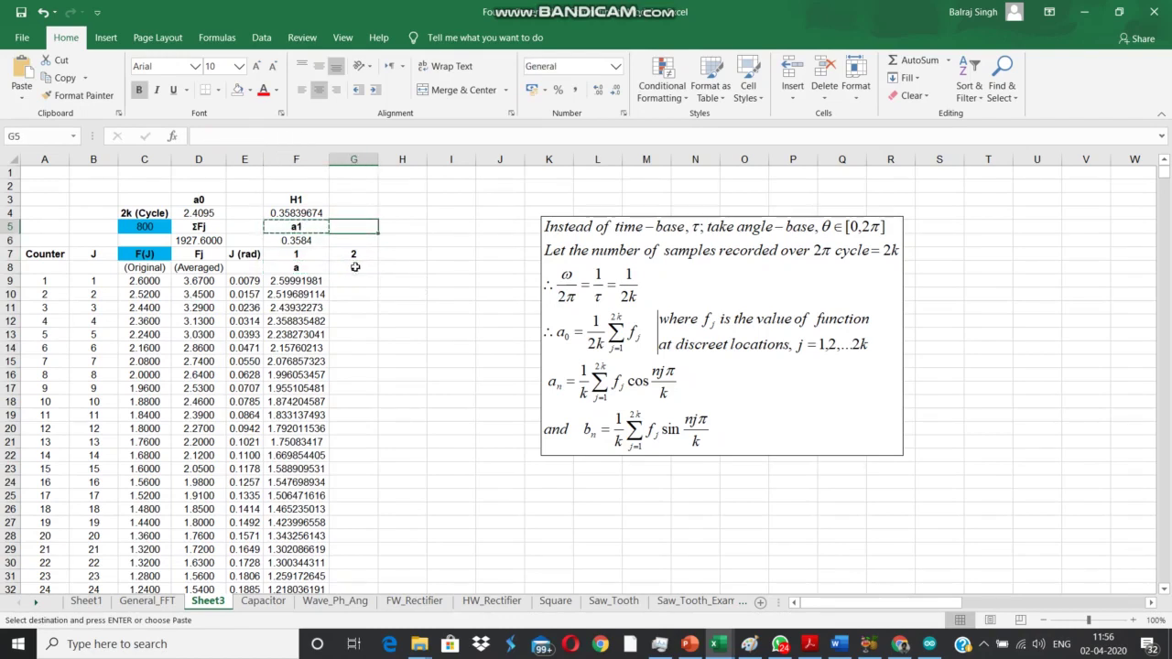
key(ctrl+v)
- Copy the H1 heading formula into G3 to produce the H2 heading
key(Up)
key(Up)
key(Left)
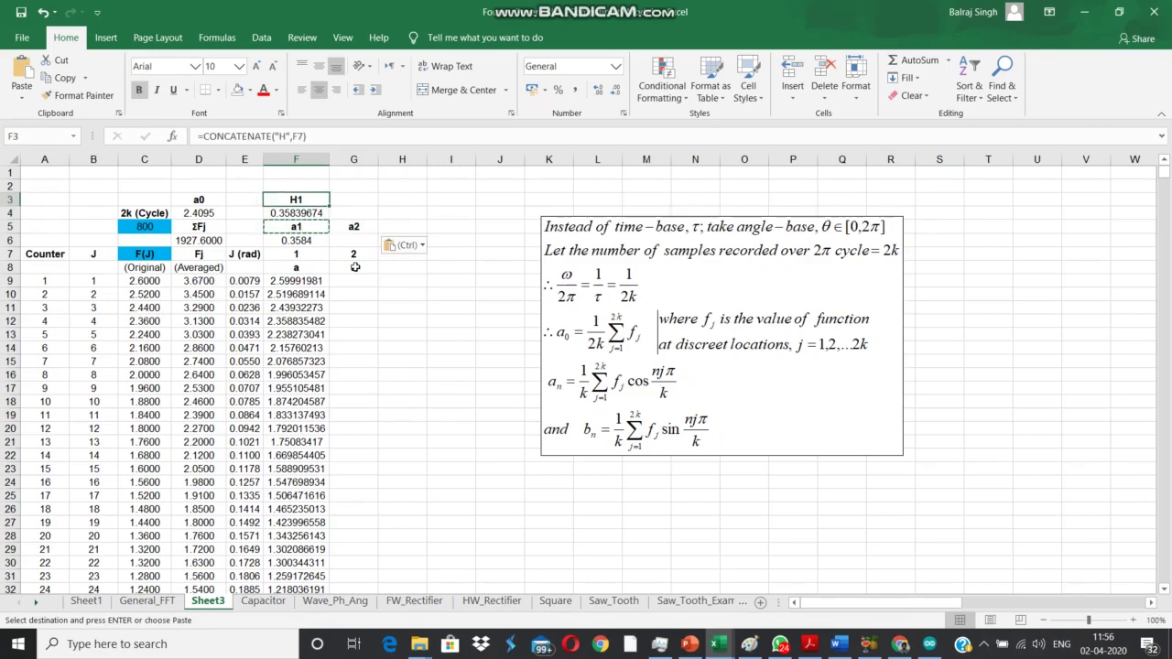
key(ctrl+c)
key(Right)
key(ctrl+v)
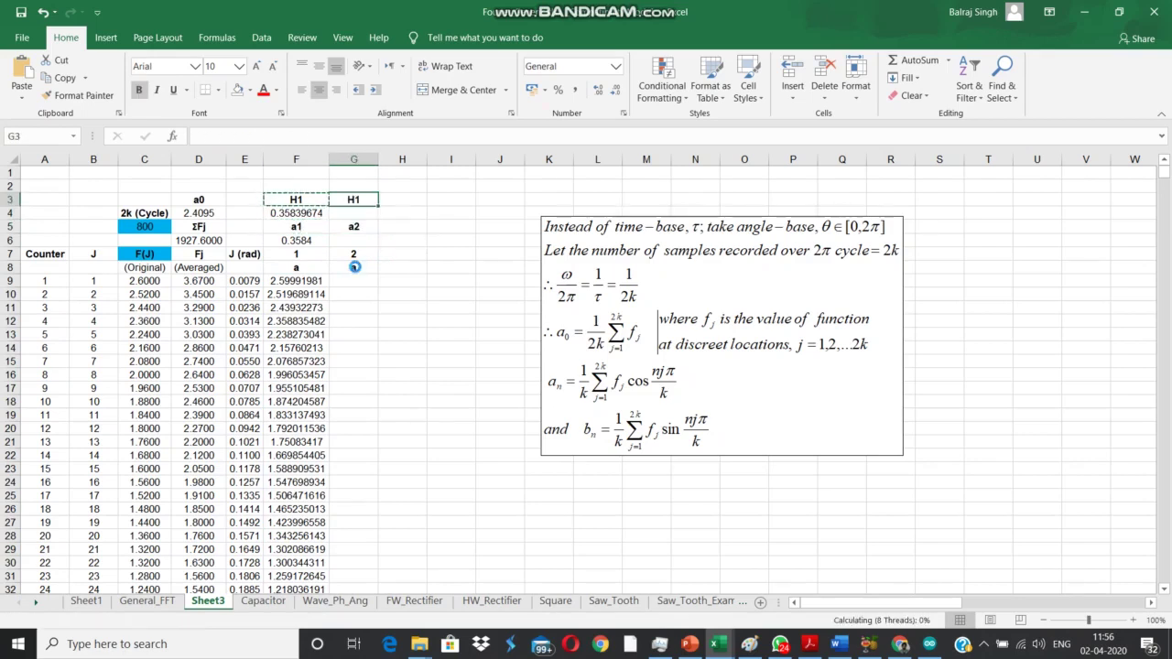
- Inspect the H1 amplitude formula =SQRT(F6^2+X6^2) in F4 without changing it
key(Left)
key(Down)
key(Escape)
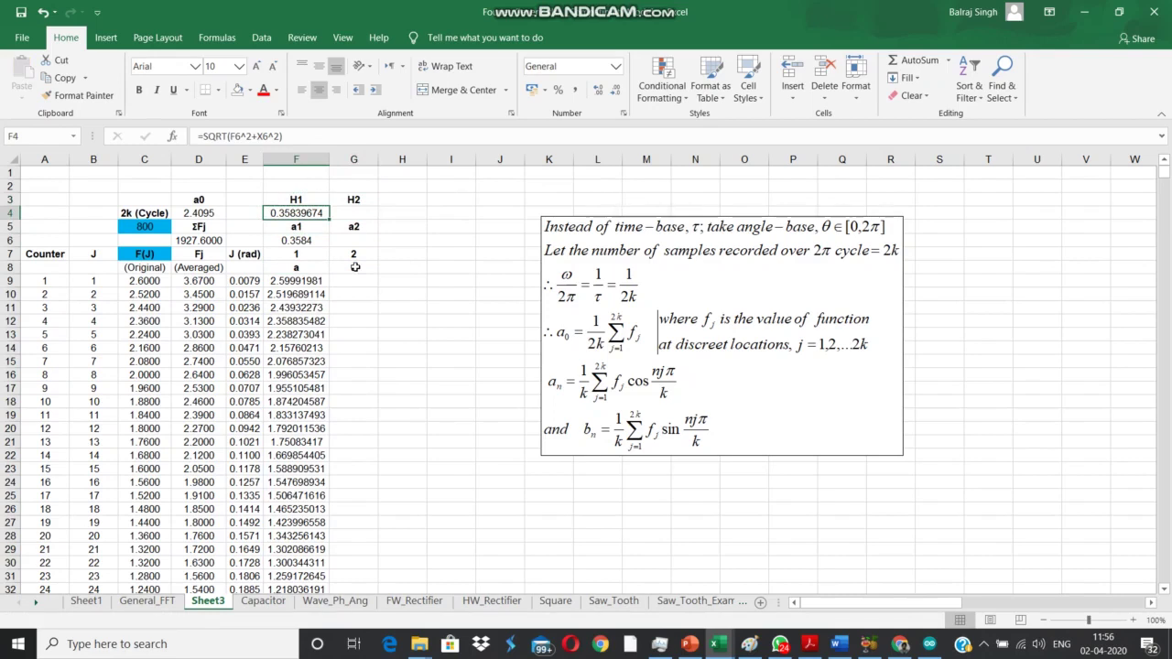
key(F2)
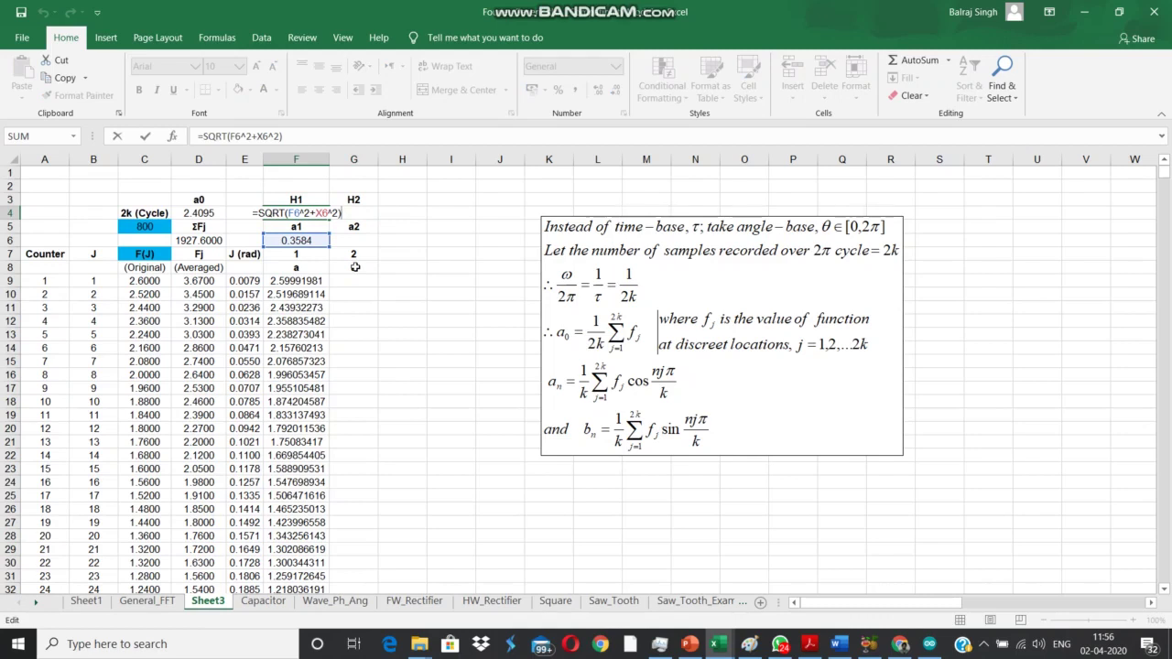
key(Escape)
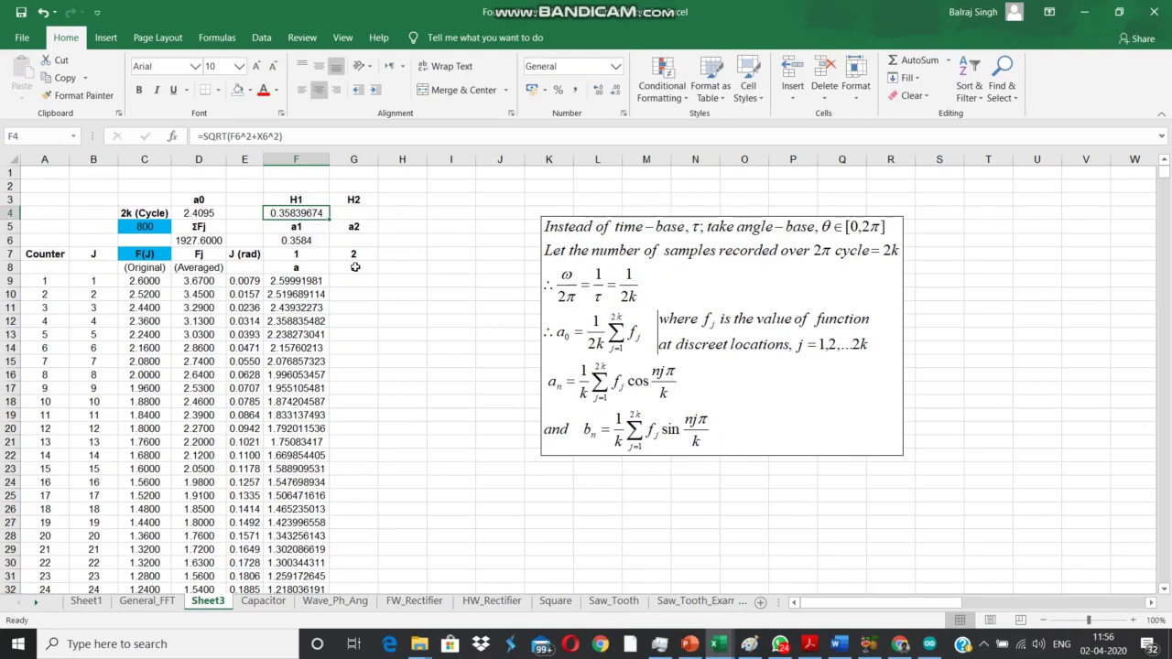
- Copy harmonic number 2 from G7
key(Down)
key(Down)
key(Down)
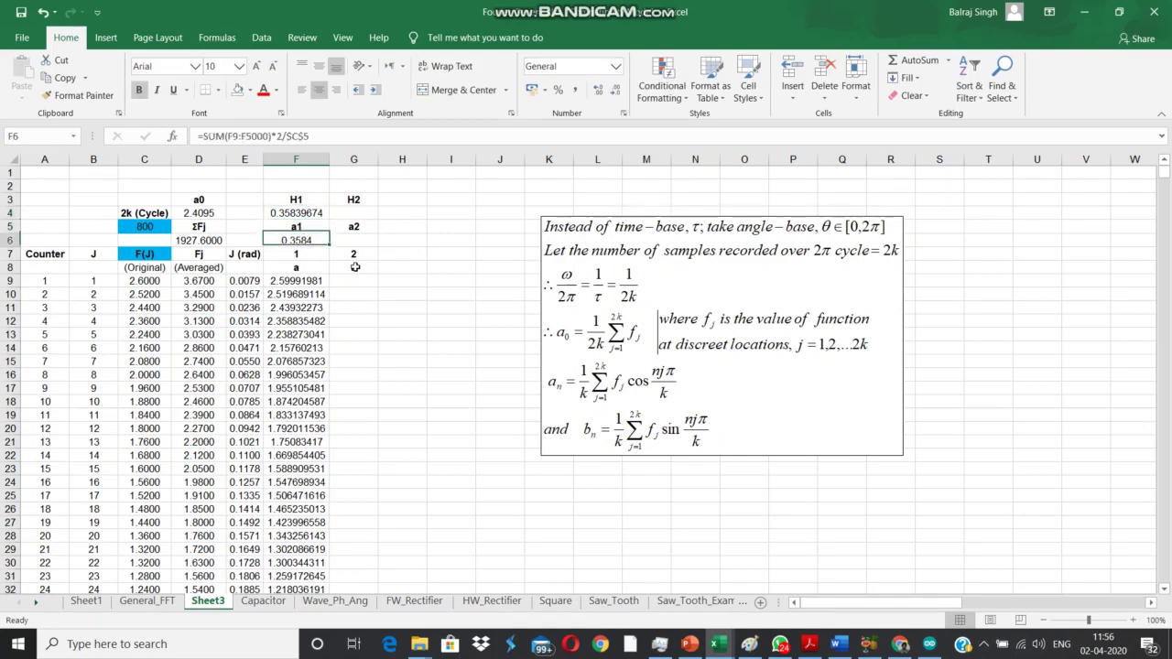
key(Right)
key(ctrl+c)
- Fill harmonic numbers 3 to 18 across row 7 in H7:W7
key(Right)
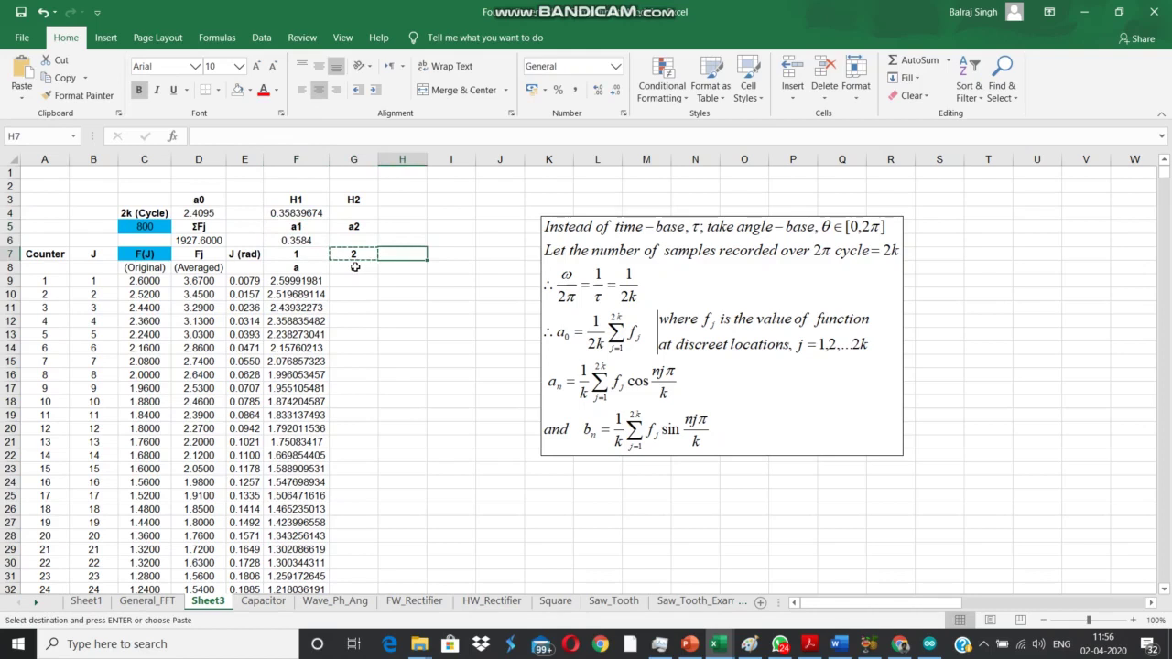
key(shift+Right)
key(shift+Right)
key(shift+Right)
key(shift+Right)
key(shift+Right)
key(shift+Right)
key(shift+Right)
key(shift+Right)
key(shift+Right)
key(shift+Right)
key(shift+Right)
key(shift+Right)
key(shift+Right)
key(shift+Right)
key(shift+Right)
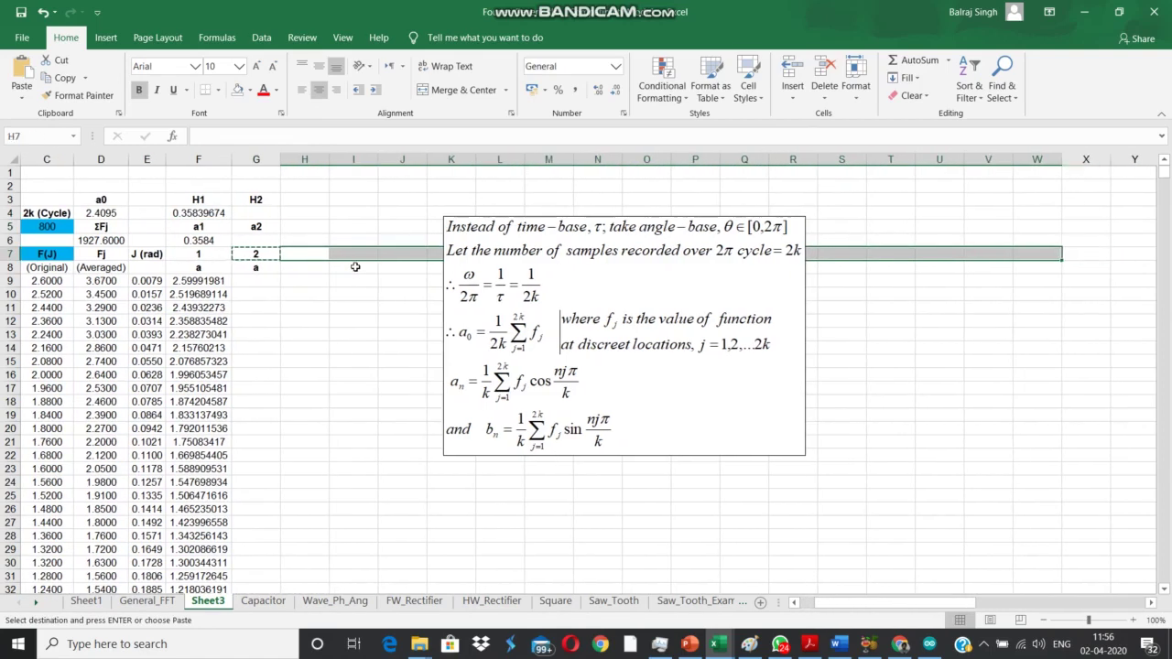
key(ctrl+v)
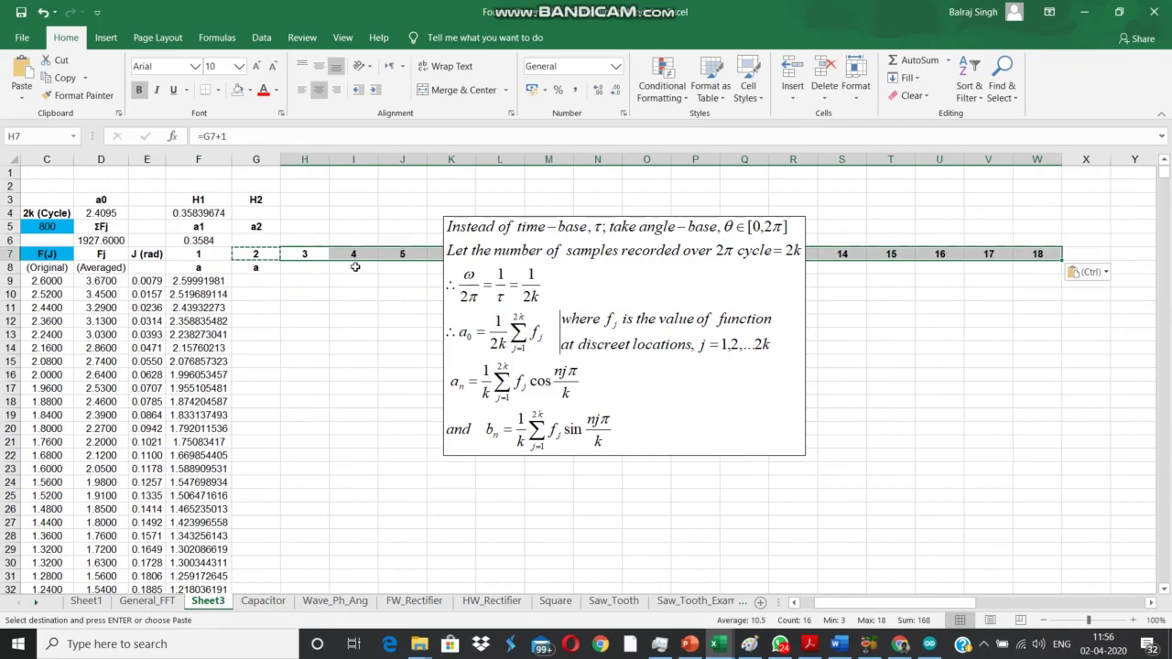
key(Left)
key(Left)
key(Left)
key(Left)
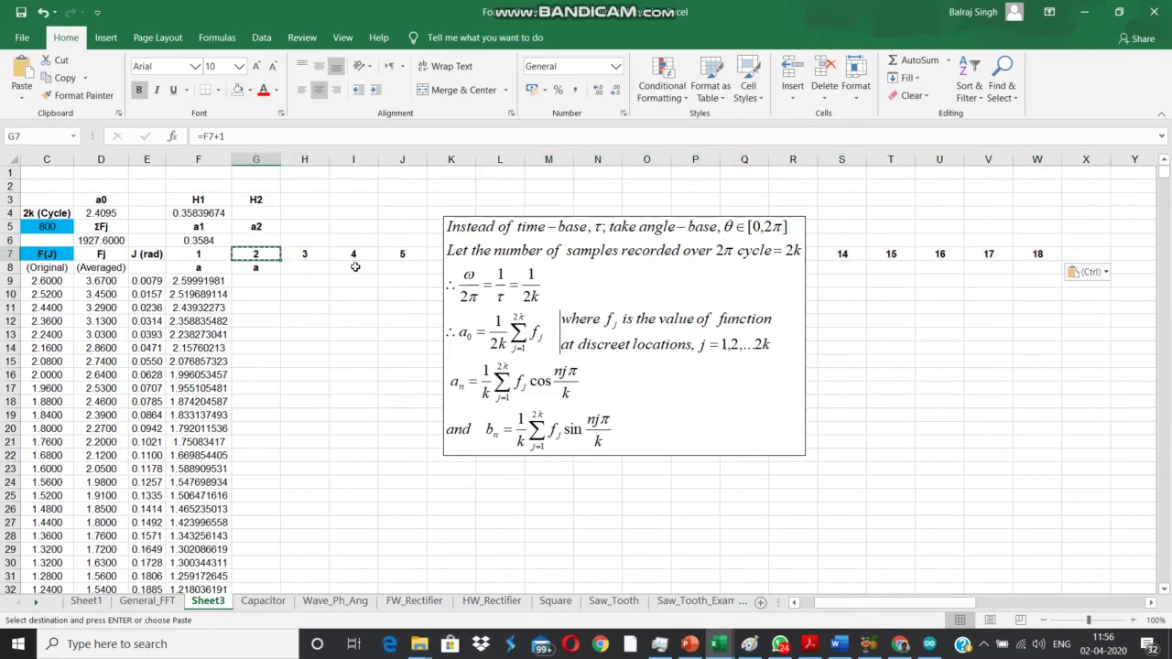
key(Left)
key(Left)
key(Right)
key(Right)
key(Right)
key(Right)
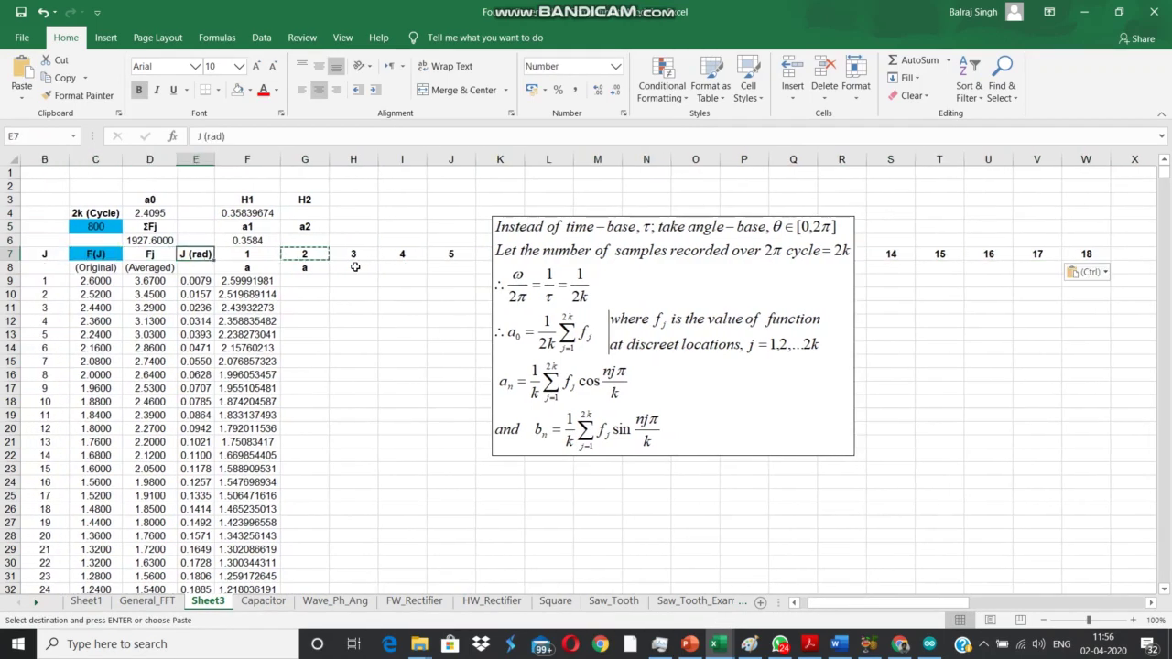
key(Escape)
- Copy the 'a' label from G8 across H8:W8 under every harmonic number
key(Down)
key(Right)
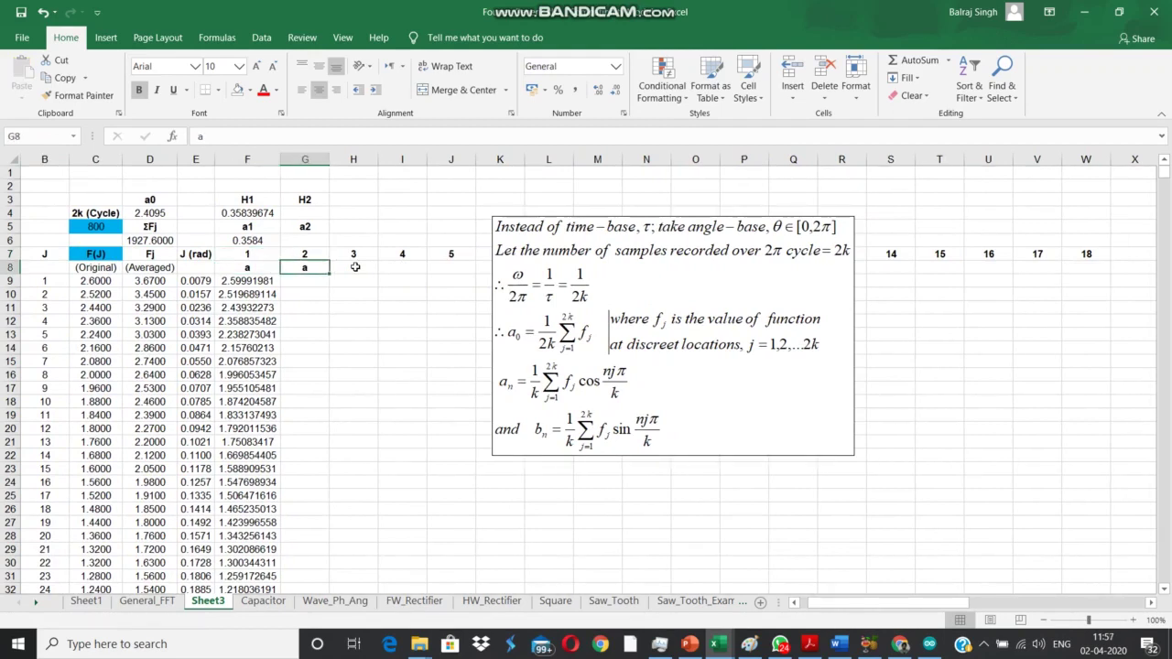
key(ctrl+c)
key(Right)
key(shift+Right)
key(shift+Right)
key(shift+Right)
key(shift+Right)
key(shift+Right)
key(shift+Right)
key(shift+Right)
key(shift+Right)
key(shift+Right)
key(shift+Right)
key(shift+Right)
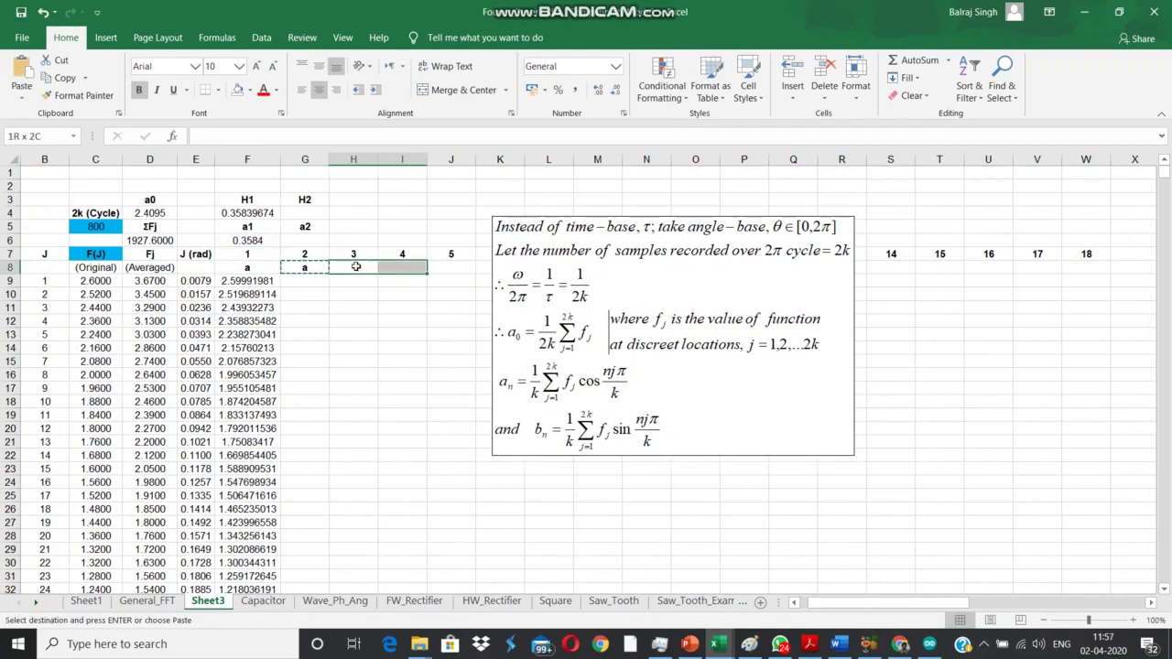
key(shift+Right)
key(shift+Right)
key(shift+Right)
key(shift+Right)
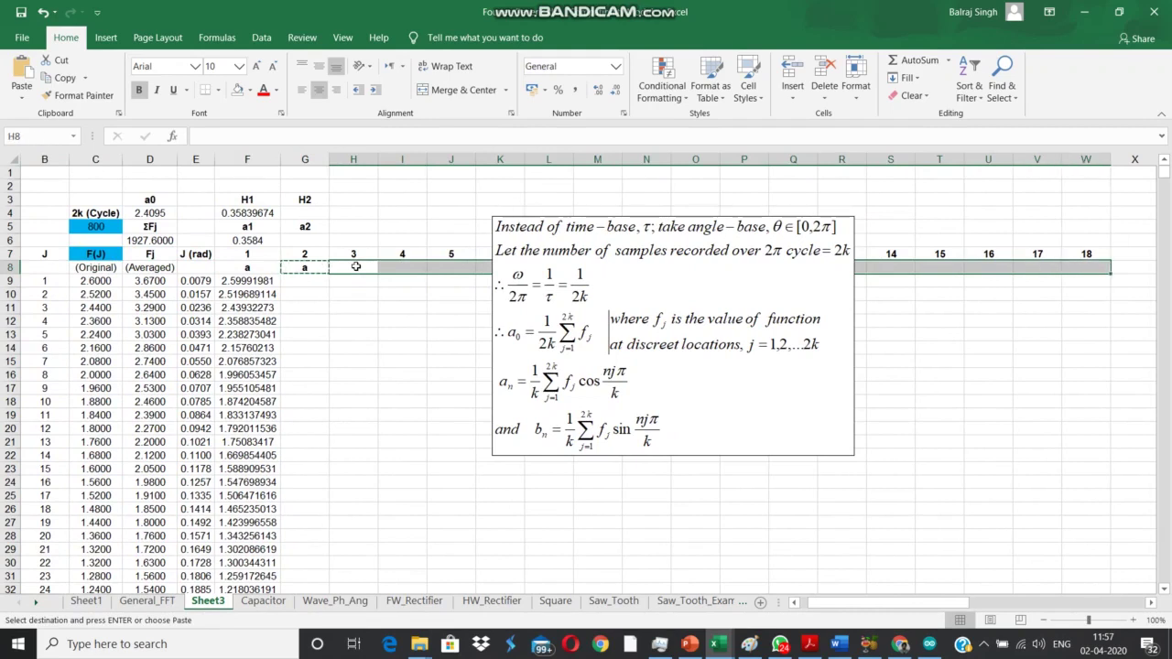
key(ctrl+v)
- Copy the H1 amplitude formula from F4 into G4 for H2
key(Left)
key(Up)
key(Up)
key(Up)
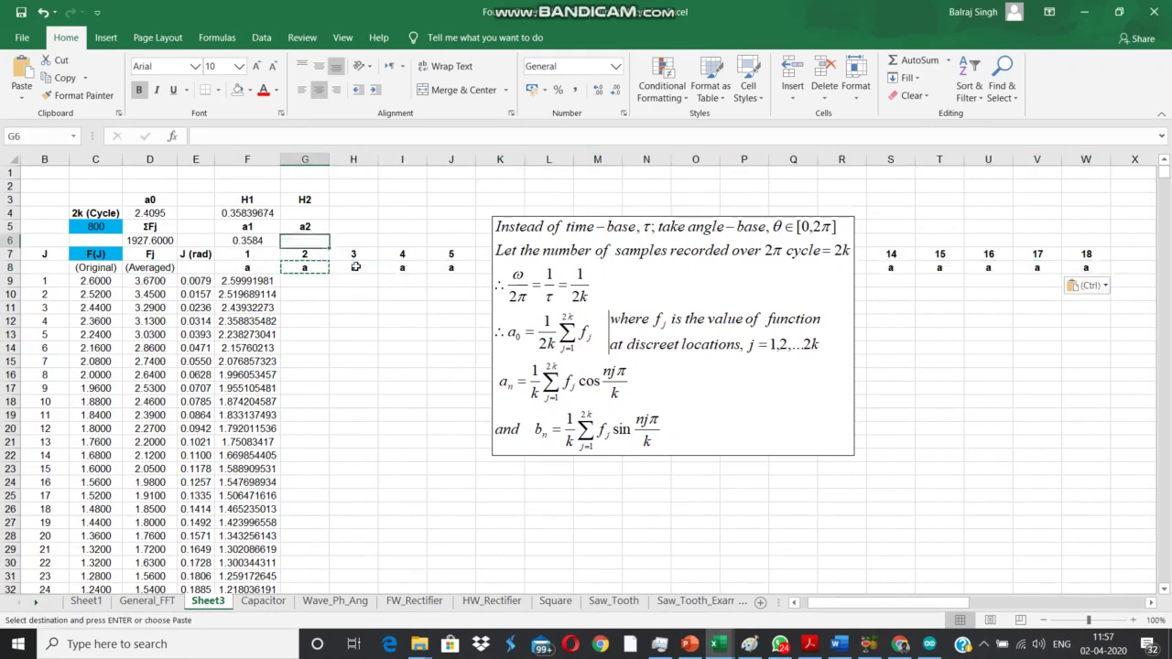
key(ctrl+c)
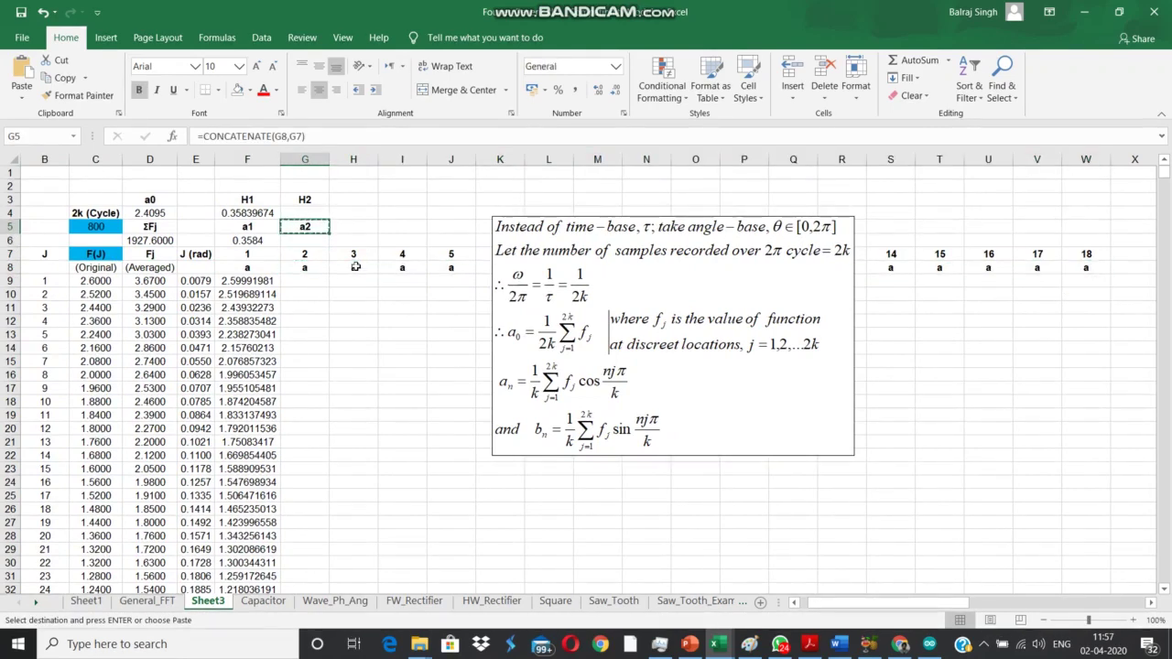
key(Up)
key(Left)
key(ctrl+c)
key(Right)
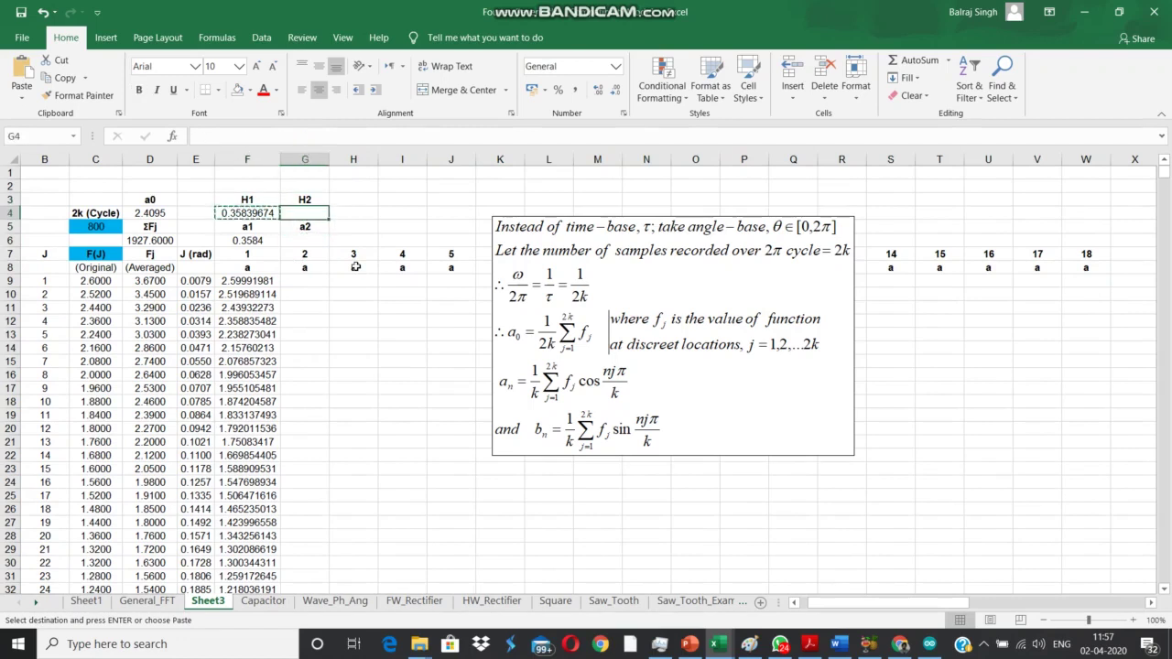
key(ctrl+v)
- Copy the a1 coefficient formula from F6 into G6 for a2
key(shift+Up)
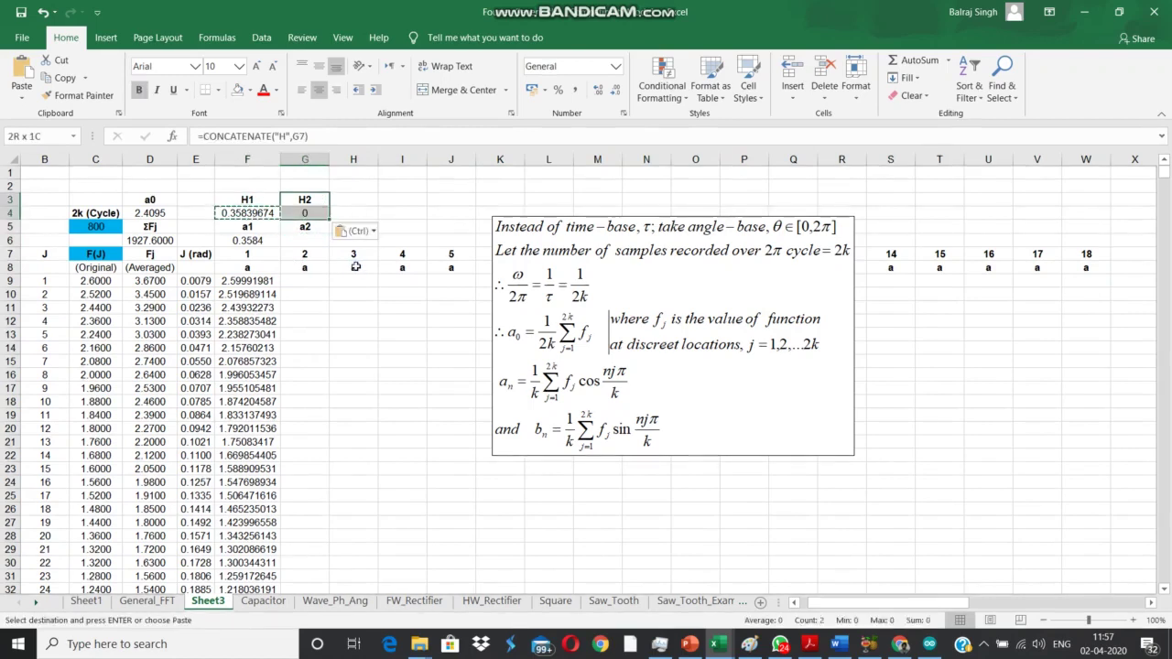
key(shift+Down)
key(shift+Down)
key(Left)
key(Down)
key(Down)
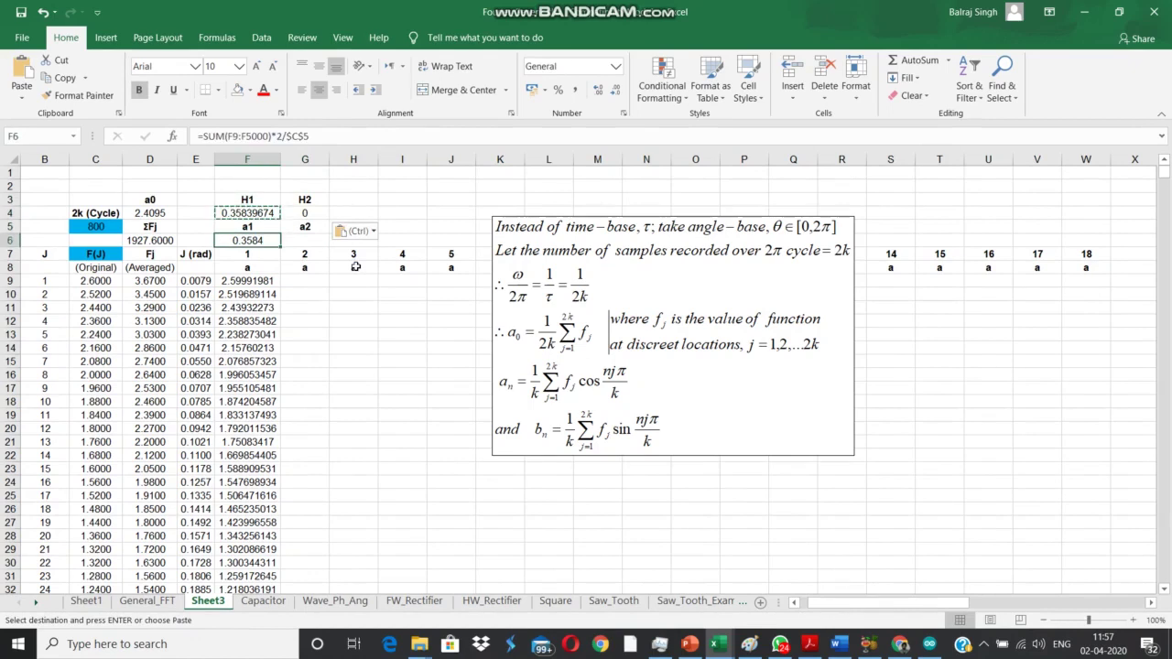
key(ctrl+c)
key(Right)
key(ctrl+v)
- Copy the H2 block G3:G6 across H3:W6 to create headings H3 through H18
key(Up)
key(Up)
key(Up)
key(shift+Down)
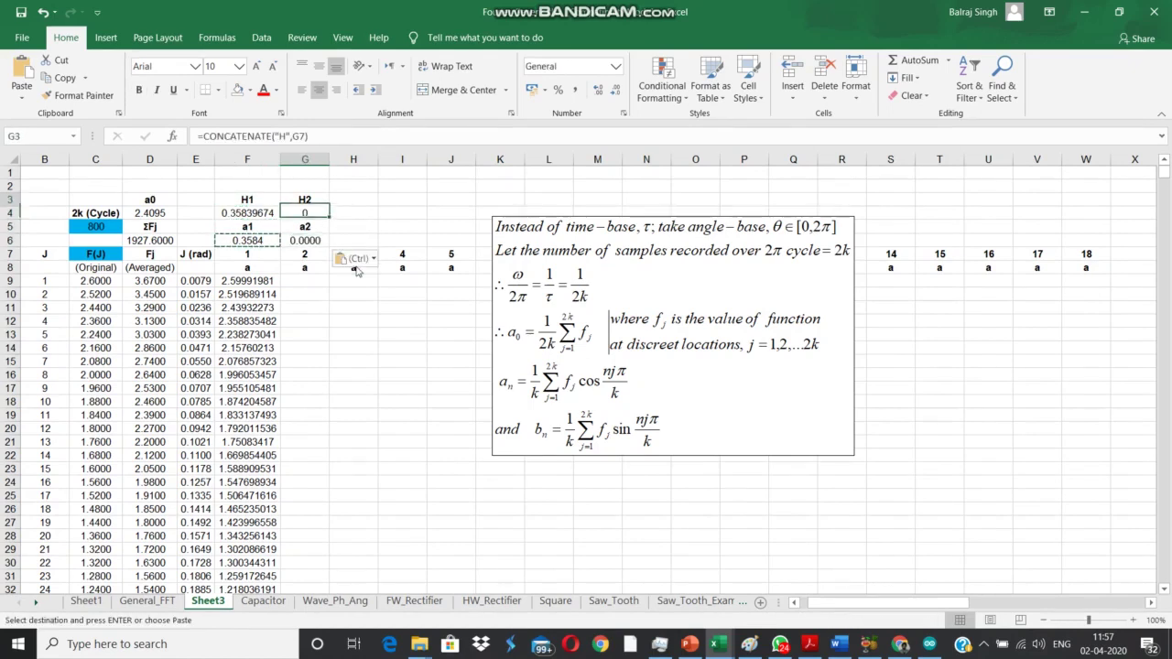
key(shift+Down)
key(shift+Down)
key(ctrl+c)
key(Right)
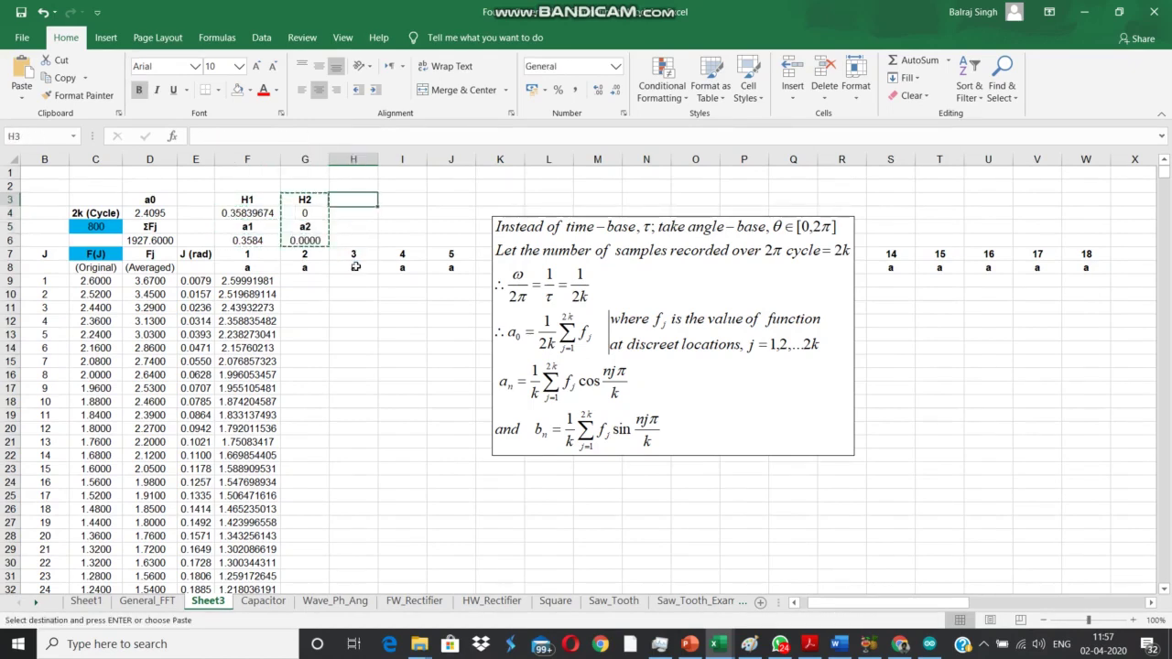
key(shift+Right)
key(shift+Right)
key(shift+Right)
key(shift+Right)
key(shift+Right)
key(shift+Right)
key(shift+Right)
key(shift+Right)
key(shift+Right)
key(shift+Right)
key(shift+Right)
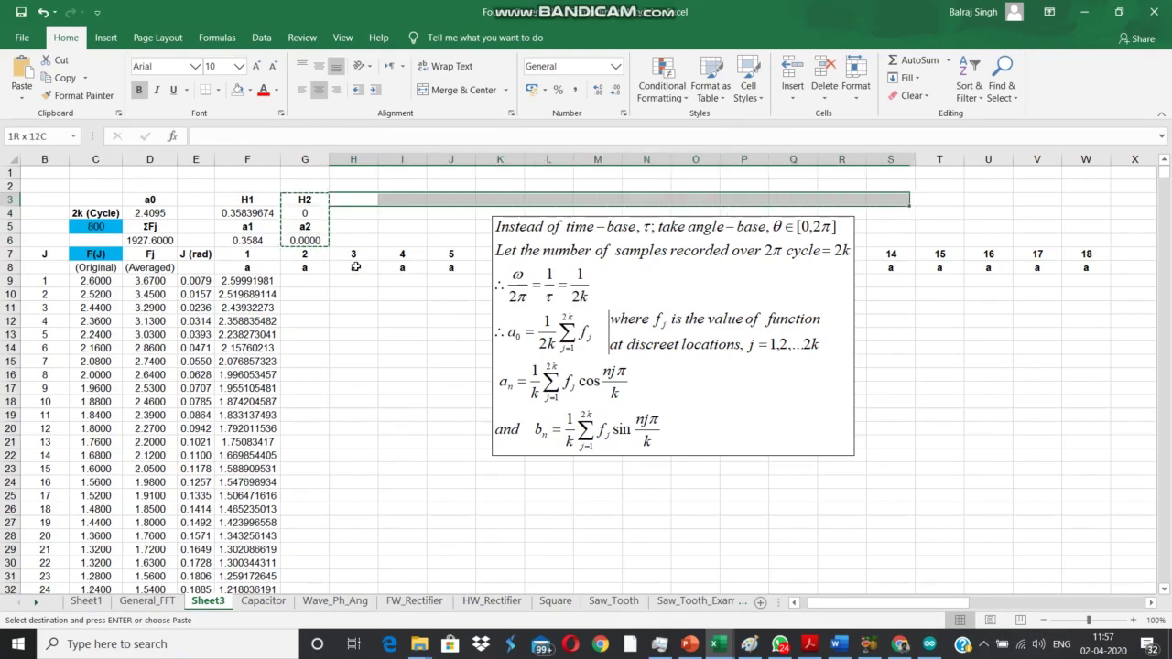
key(shift+Right)
key(shift+Right)
key(shift+Right)
key(shift+Right)
key(shift+Down)
key(shift+Down)
key(shift+Down)
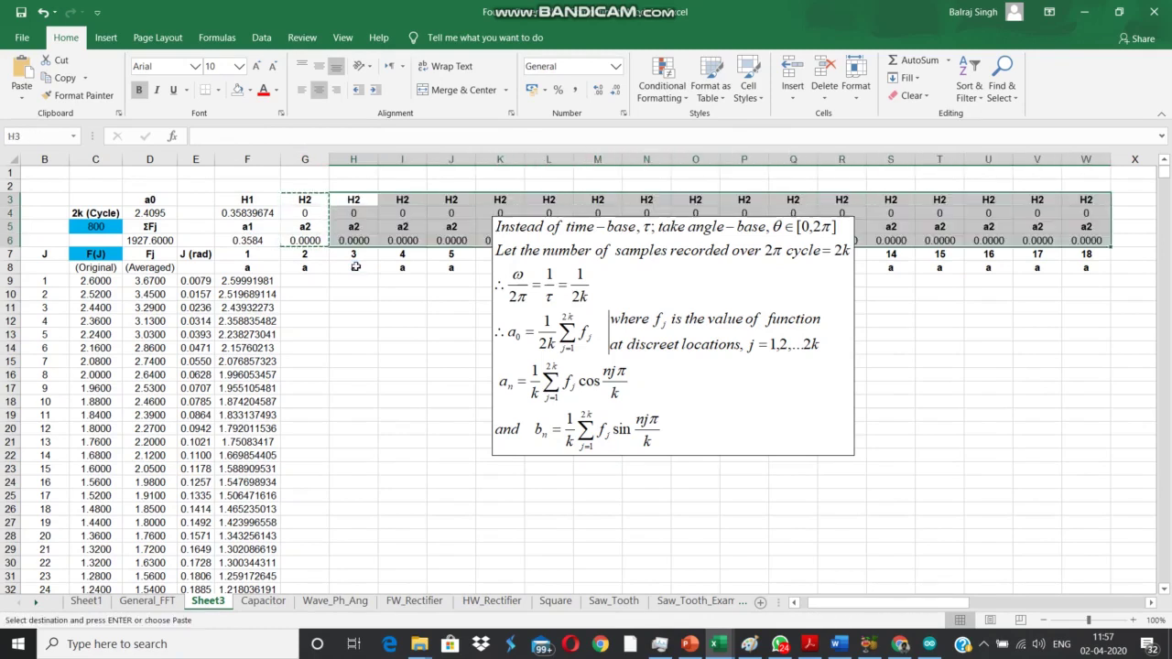
key(ctrl+v)
key(Down)
key(Down)
key(Left)
key(Escape)
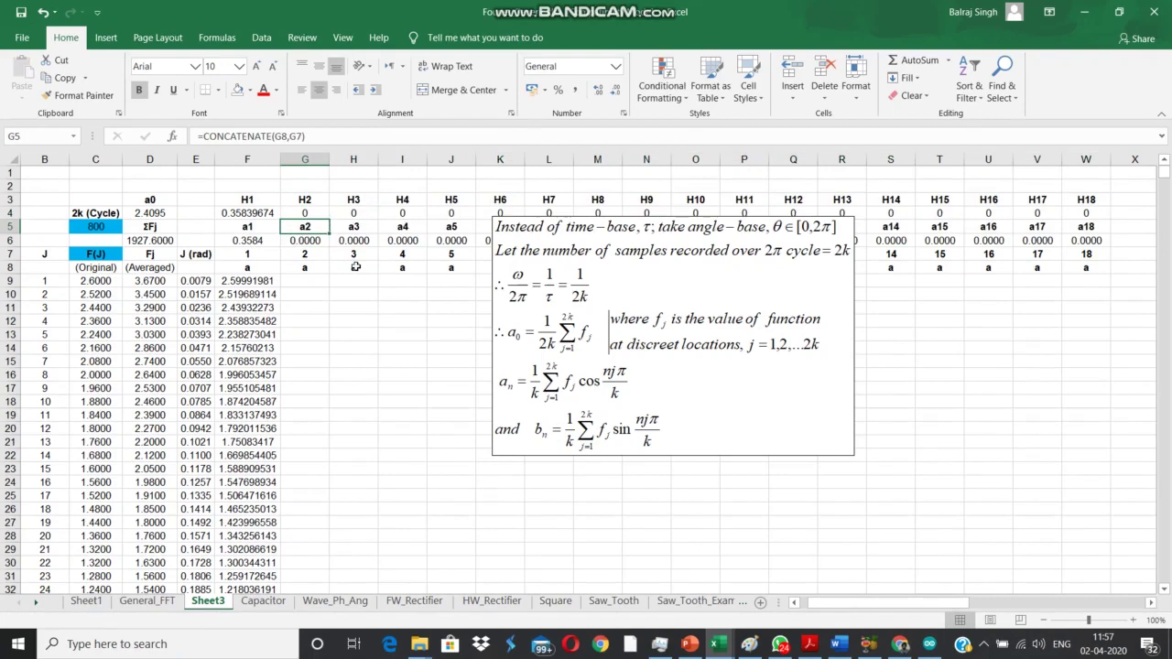
- Check the a1 coefficient formula in F6, leaving it unchanged
key(Down)
key(Left)
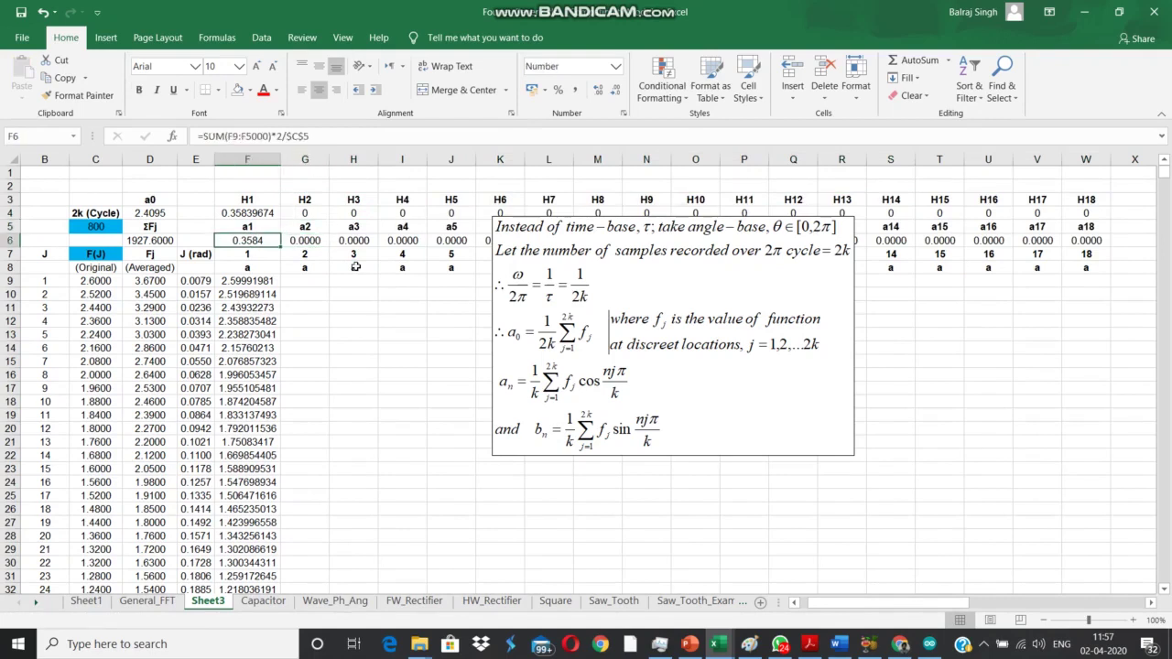
key(F2)
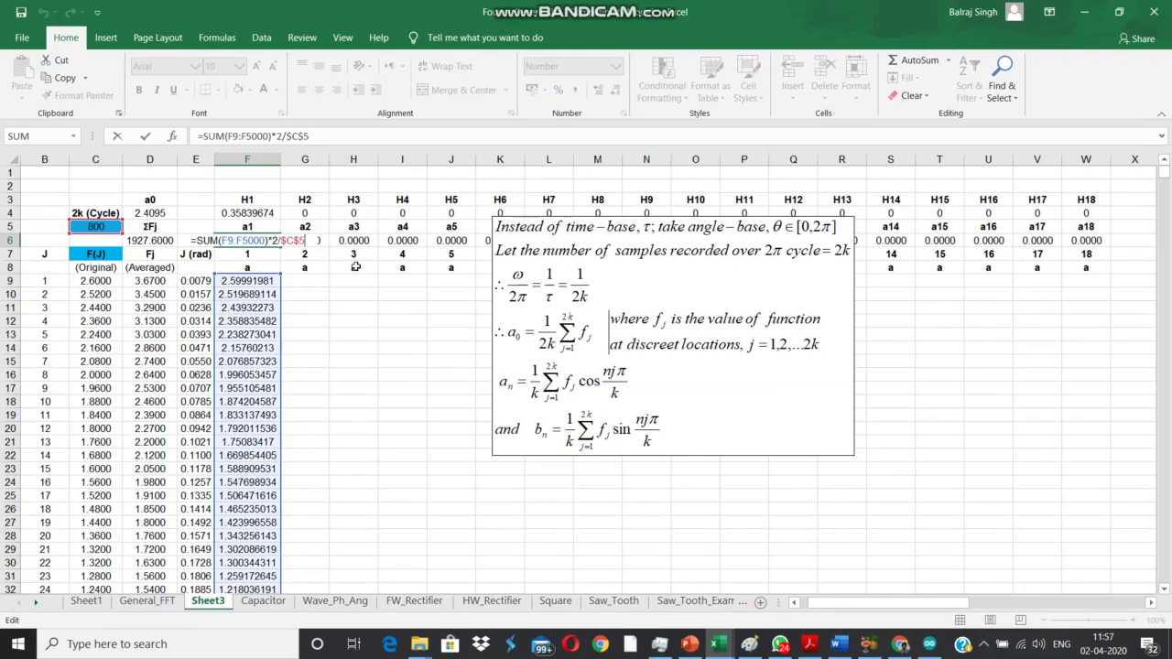
key(Tab)
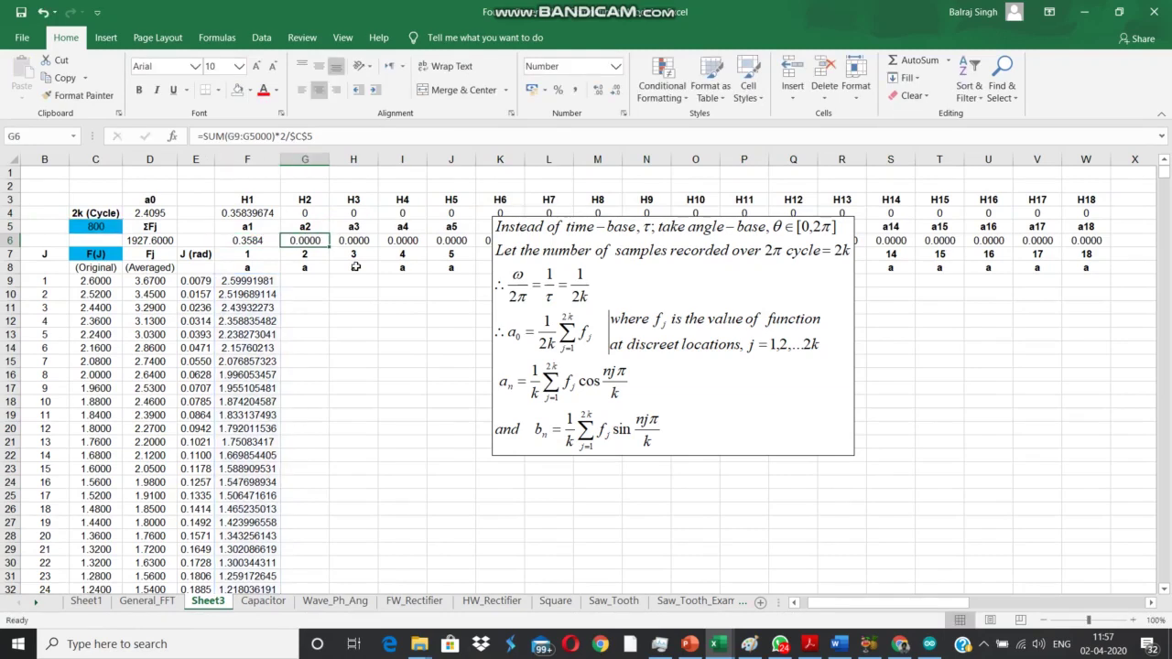
key(Down)
key(Down)
key(Down)
- Copy the H1 cosine-term formulas F9:F4008 across columns G to W for H2–H18
key(Left)
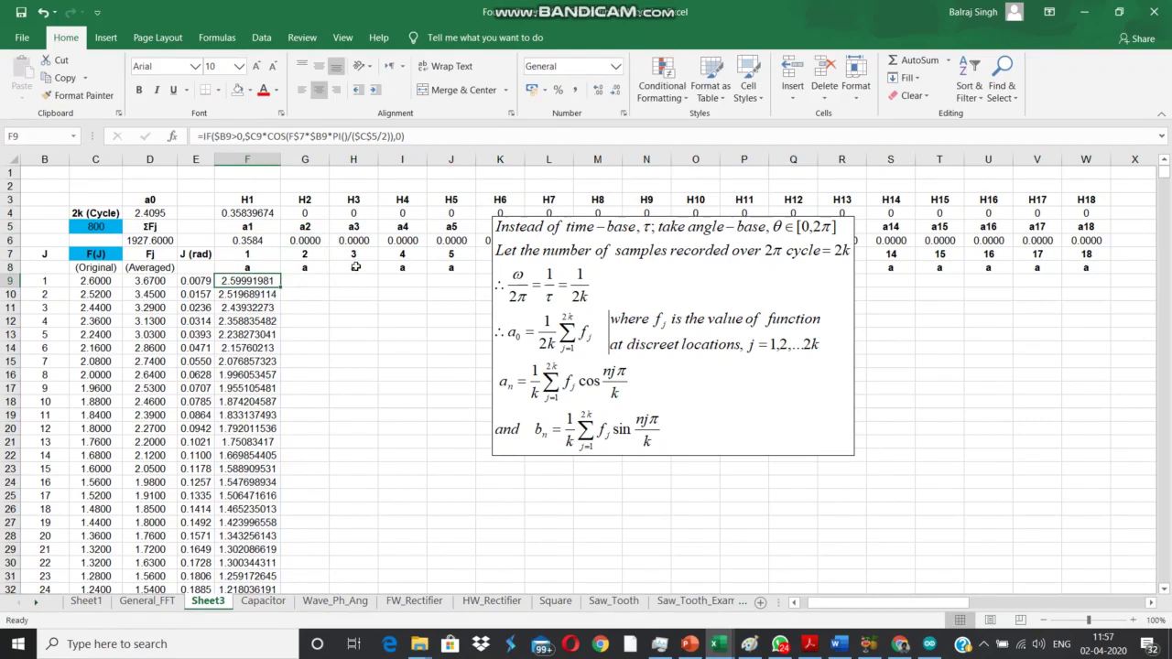
key(ctrl+shift+Down)
key(ctrl+c)
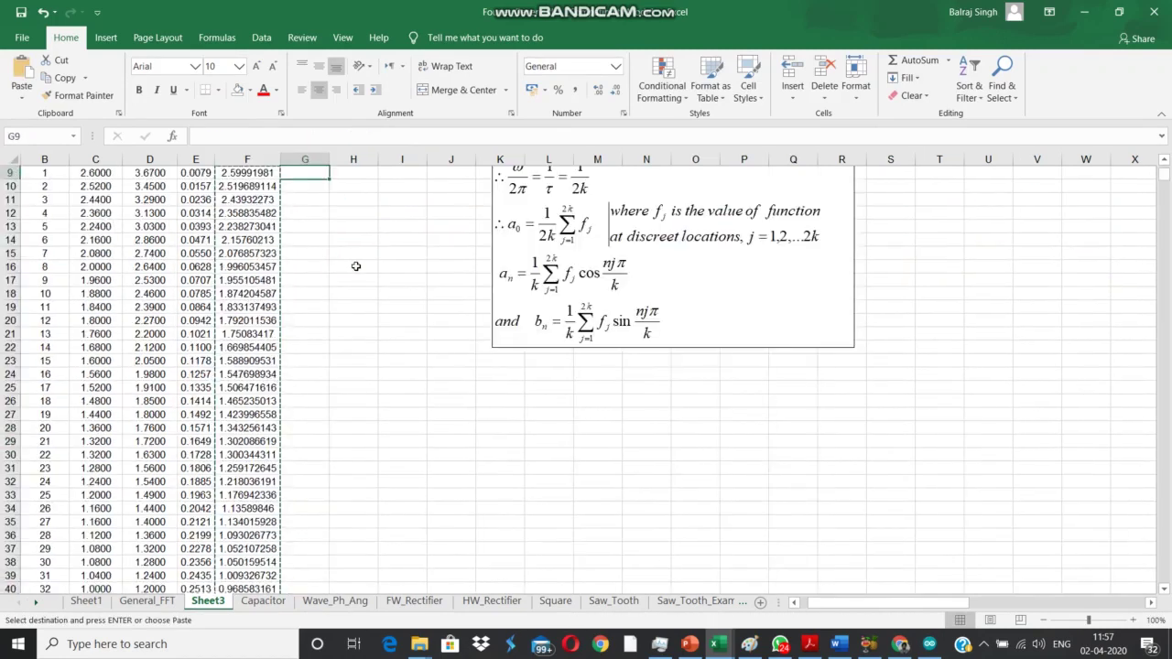
key(Right)
scroll(356, 265, up, 3)
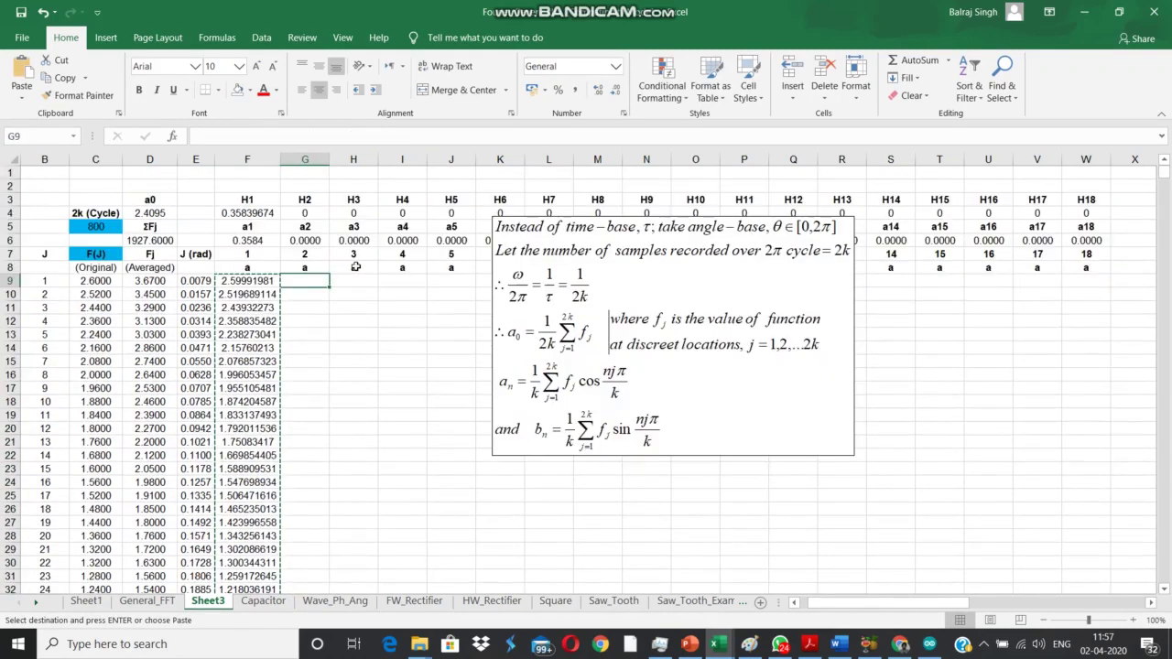
key(shift+Right)
key(shift+Right)
key(shift+Right)
key(shift+Right)
key(shift+Right)
key(shift+Right)
key(shift+Right)
key(shift+Right)
key(shift+Right)
key(shift+Right)
key(shift+Right)
key(shift+Right)
key(shift+Right)
key(shift+Right)
key(shift+Right)
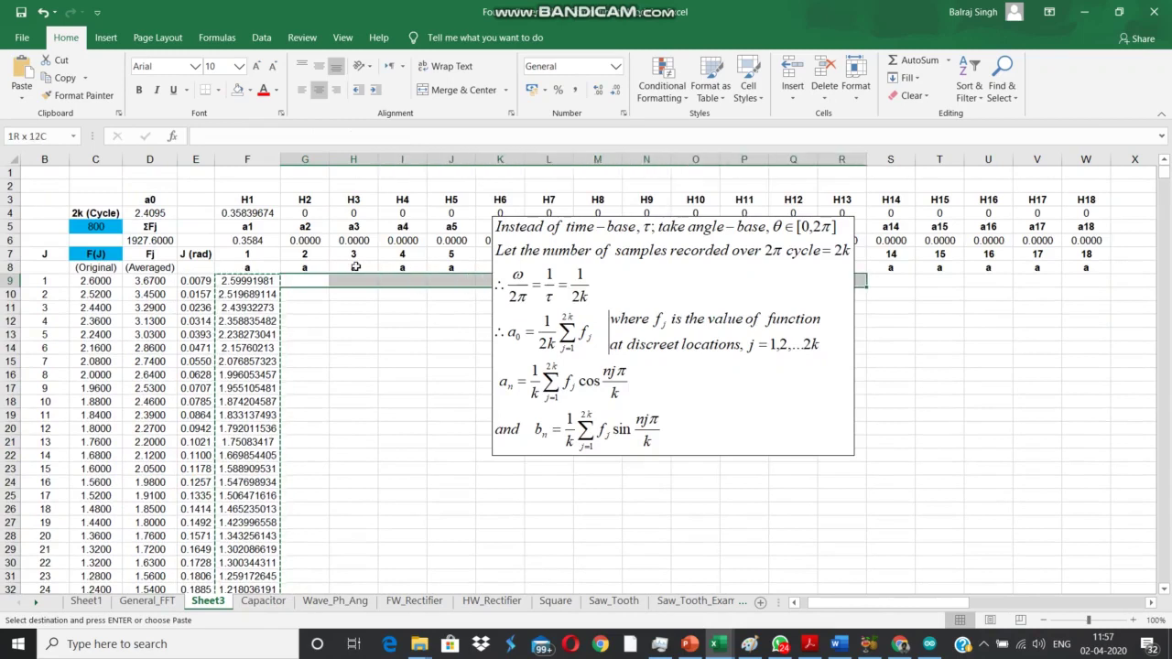
key(shift+Right)
key(ctrl+v)
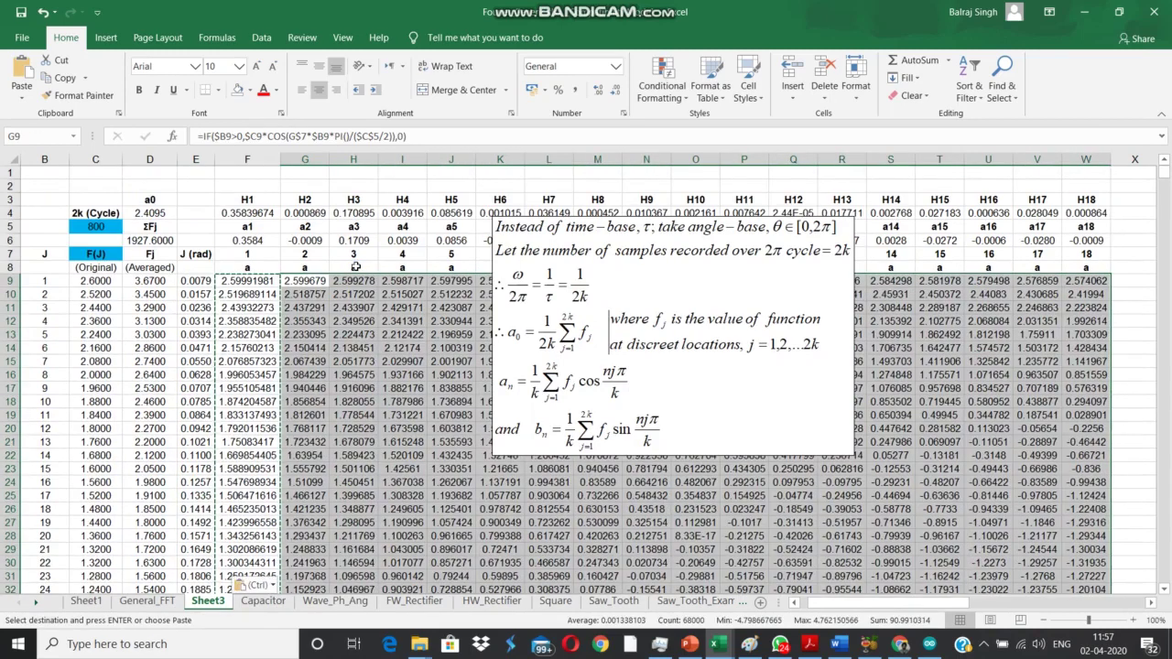
key(ctrl+Right)
key(Right)
key(Right)
key(Right)
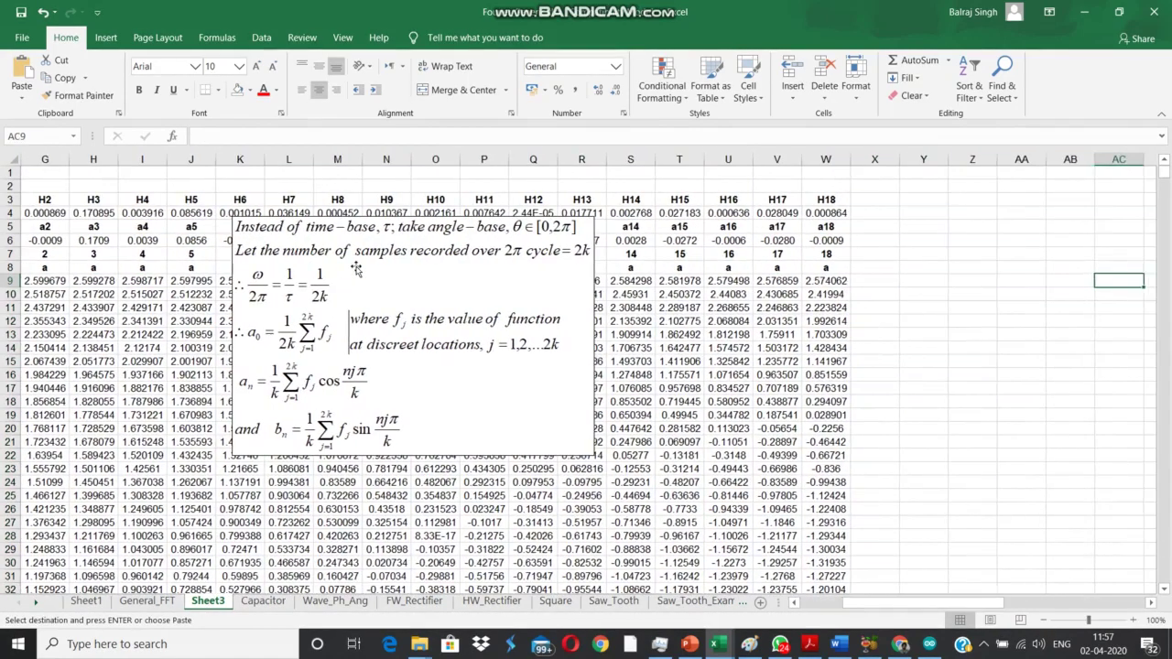
- Copy the H18 column down to row 4008 into columns X and Y, creating H19 and H20
key(Left)
key(Left)
key(Left)
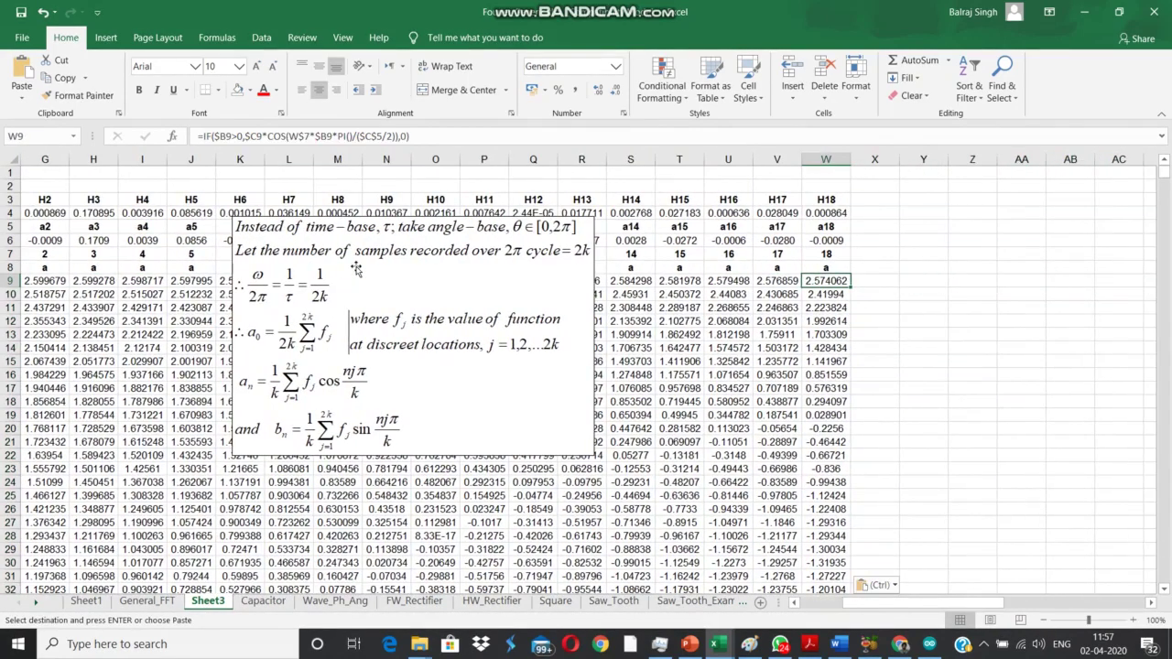
key(ctrl+Up)
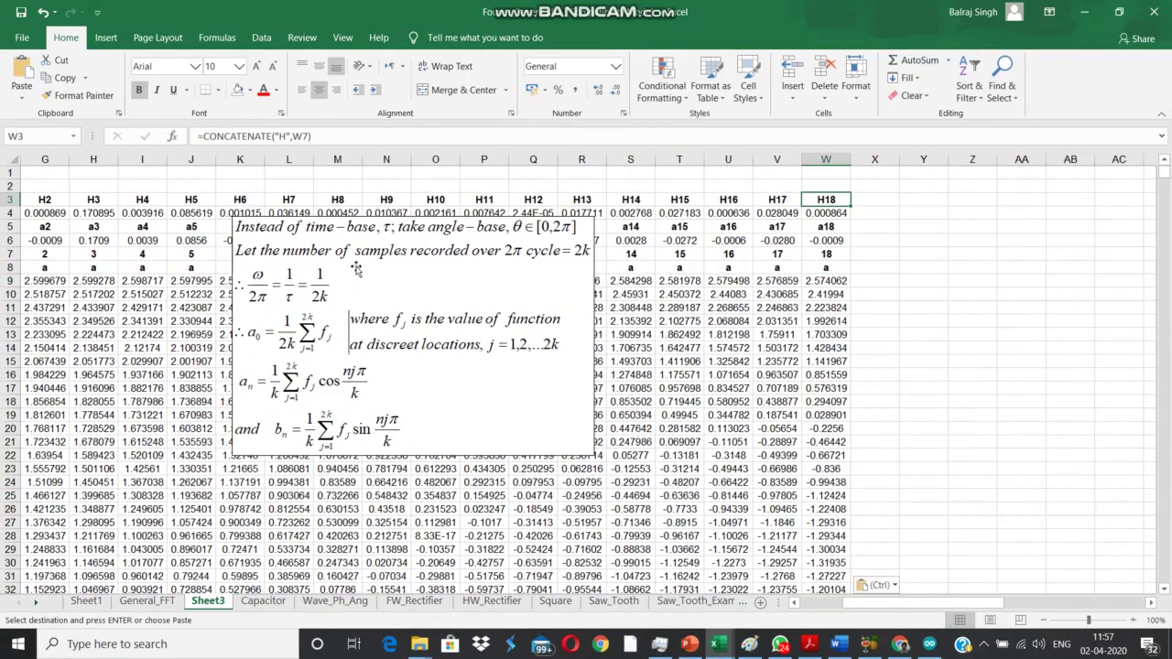
key(ctrl+shift+Down)
key(Right)
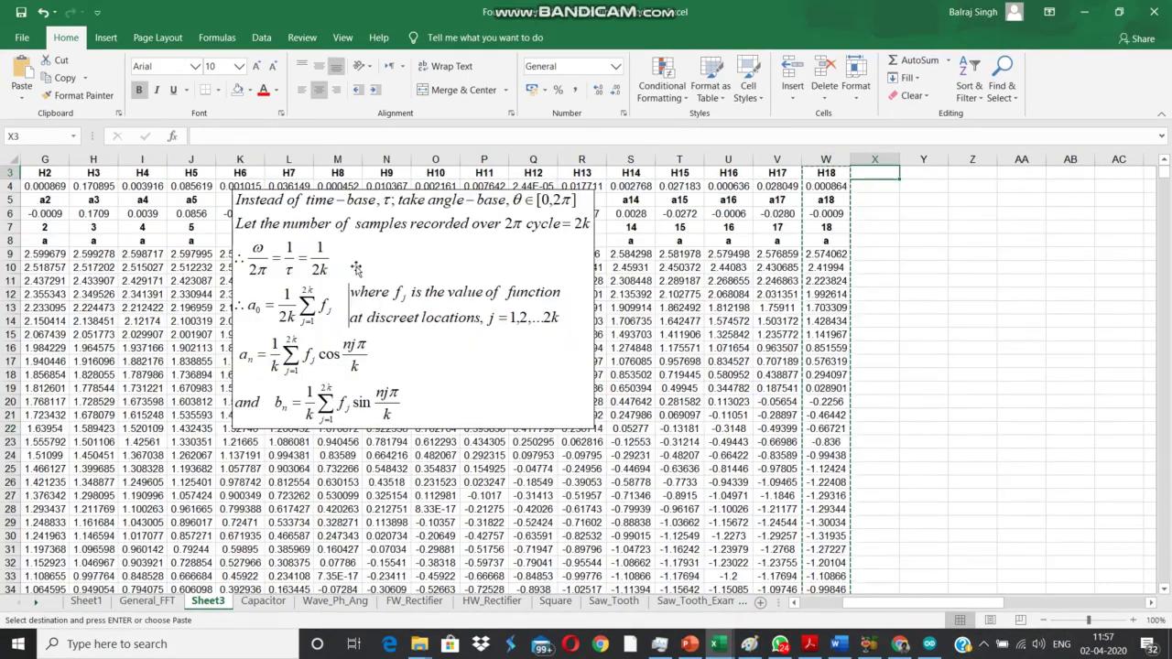
key(ctrl+v)
key(Right)
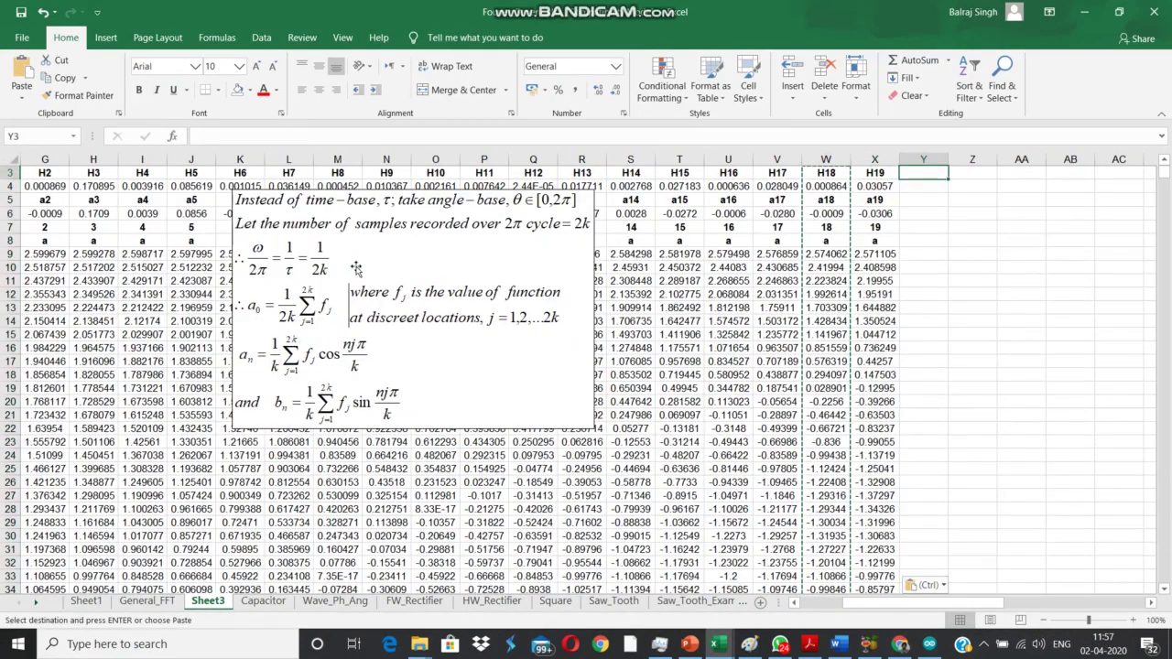
key(ctrl+v)
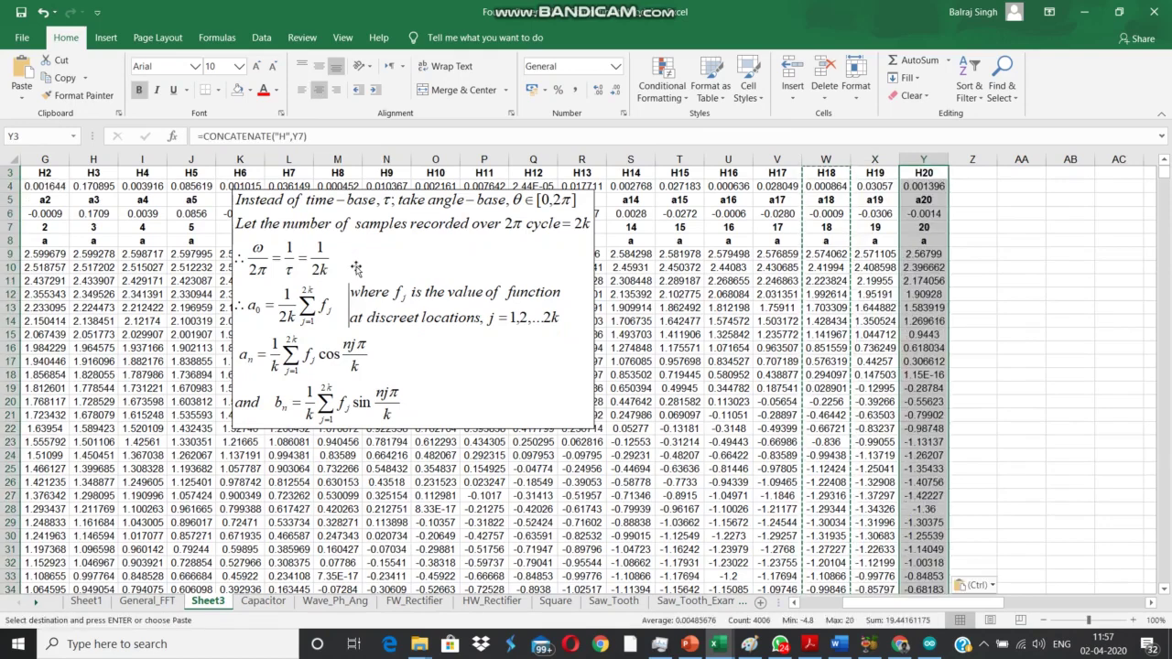
- Paste the column again into Z3 to add H21, giving a21 −0.0293
key(Up)
key(Up)
key(Down)
key(Down)
key(Down)
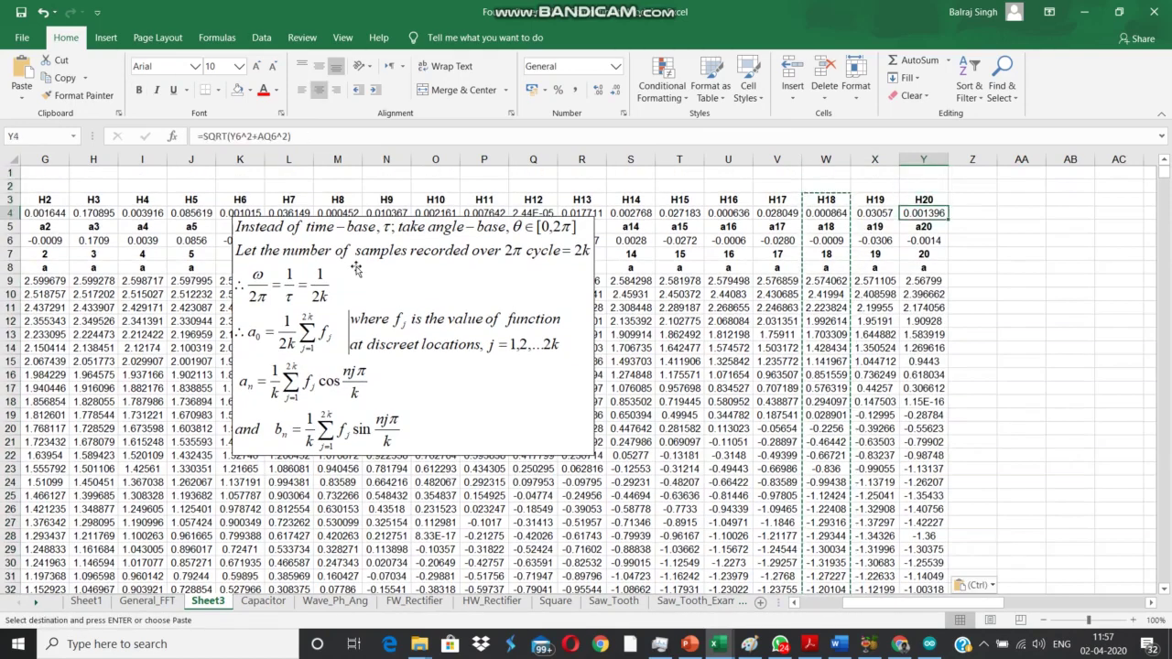
key(Up)
key(Right)
key(ctrl+v)
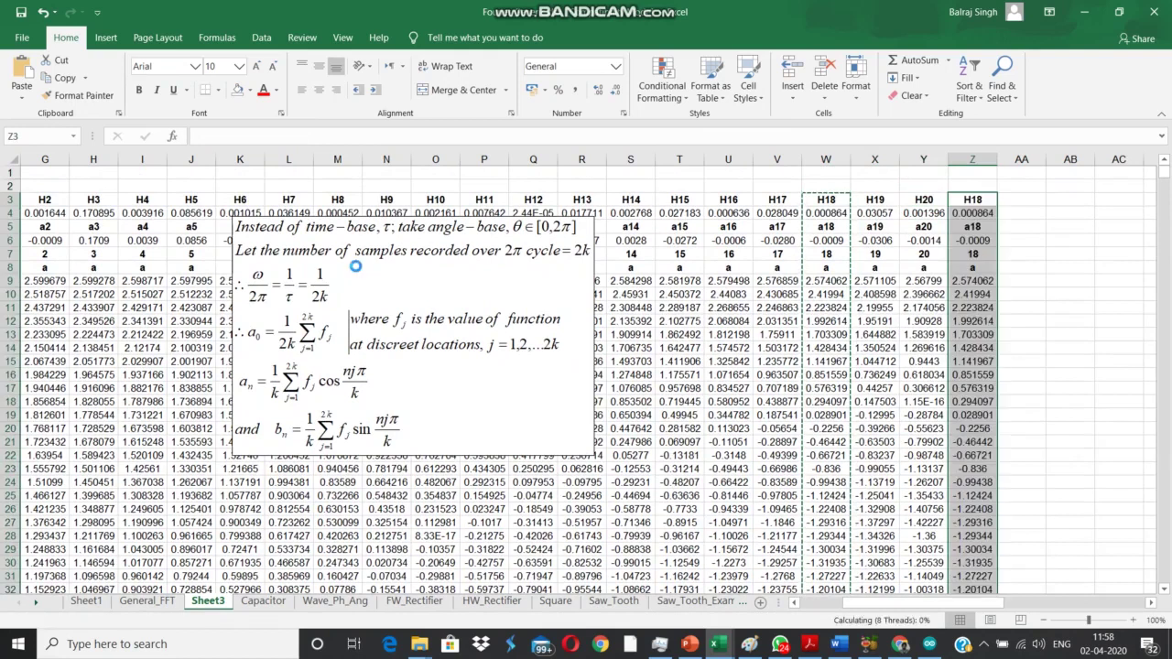
key(Right)
key(Right)
key(Right)
key(Right)
key(Right)
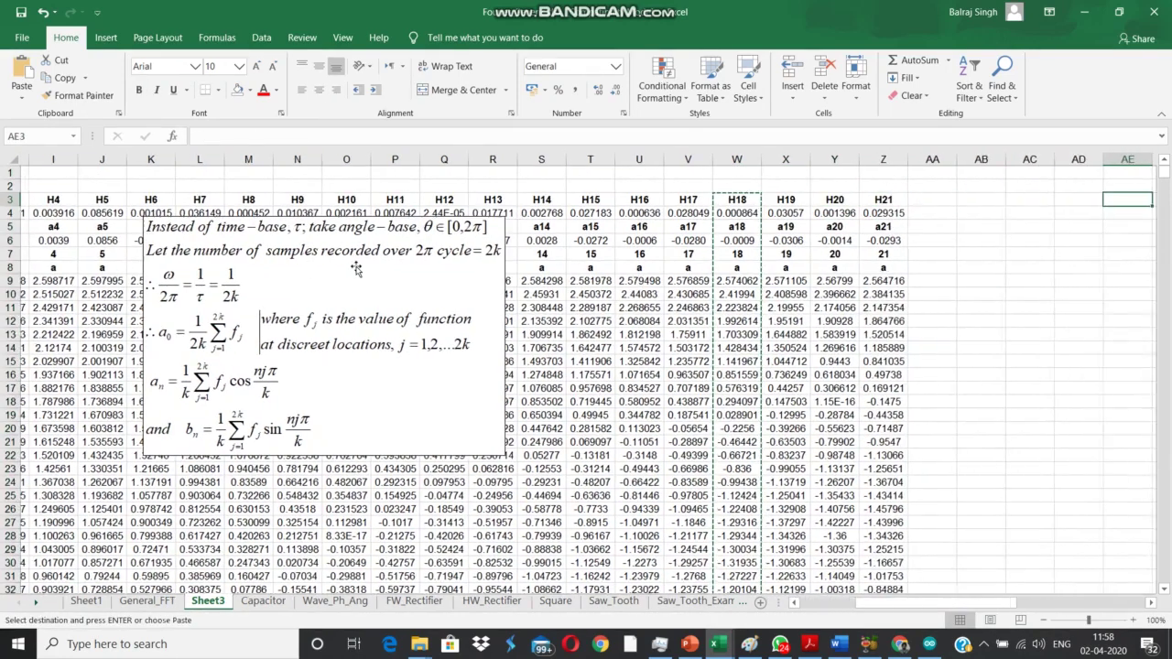
key(Left)
key(Left)
key(Left)
key(Left)
key(Left)
- Label cell AA8 'b' beside the H21 column
key(Down)
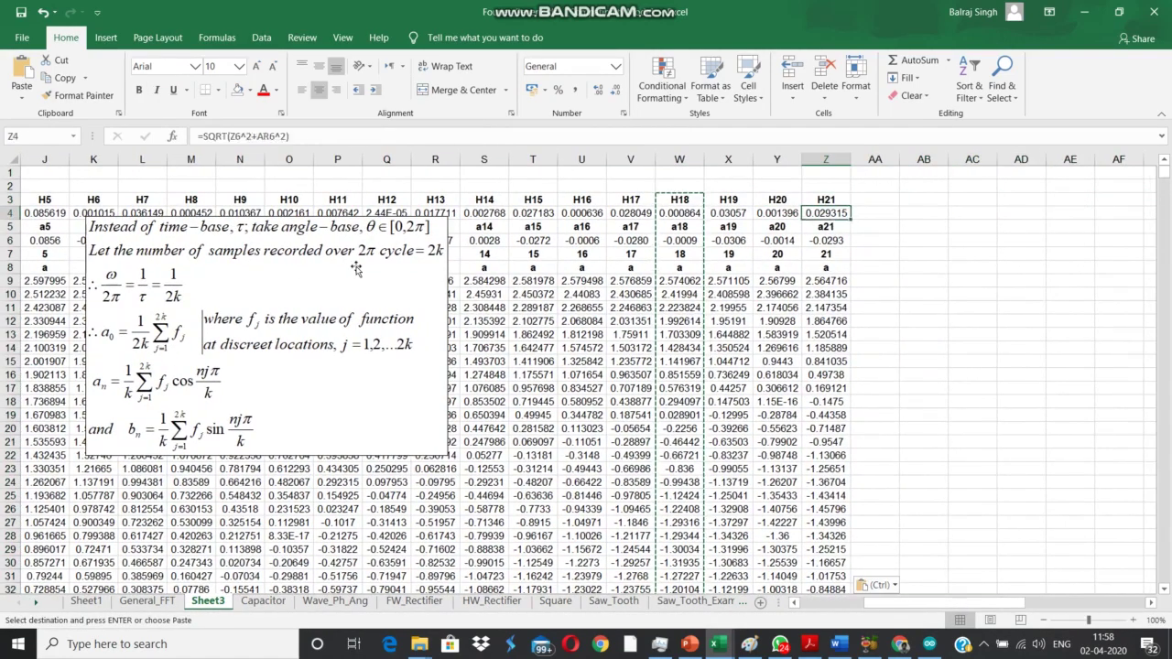
key(Down)
key(Down)
key(Down)
key(Down)
key(Right)
text(b)
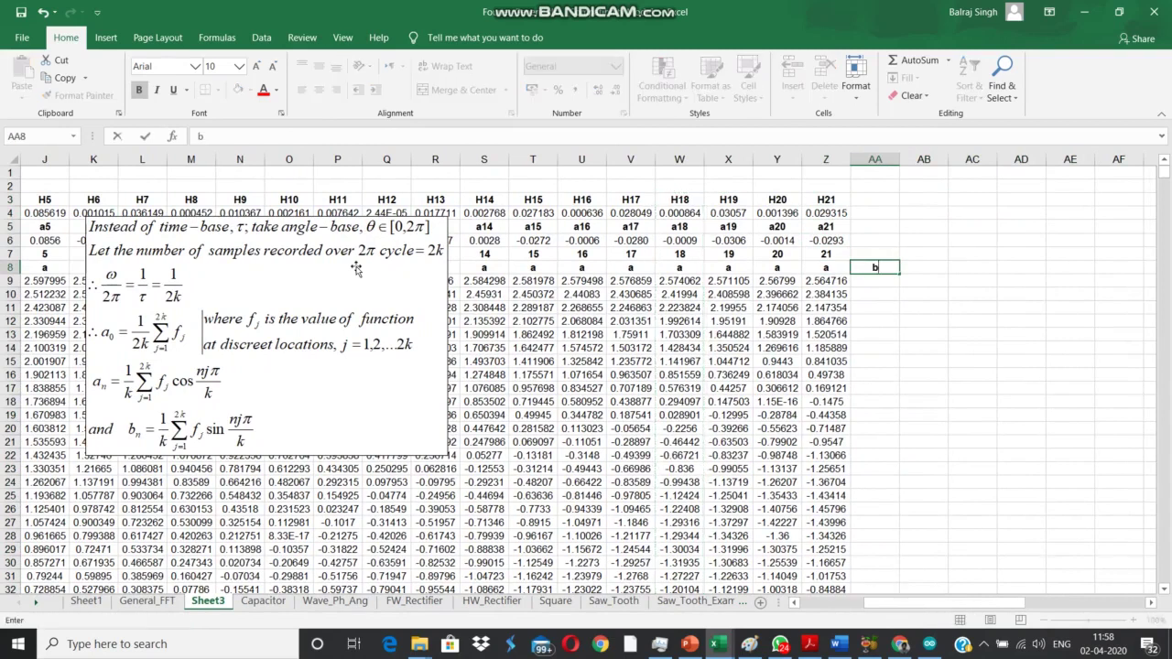
key(Return)
- Copy Z9's formula into AA9 and change COS to SIN for the sine term
key(Left)
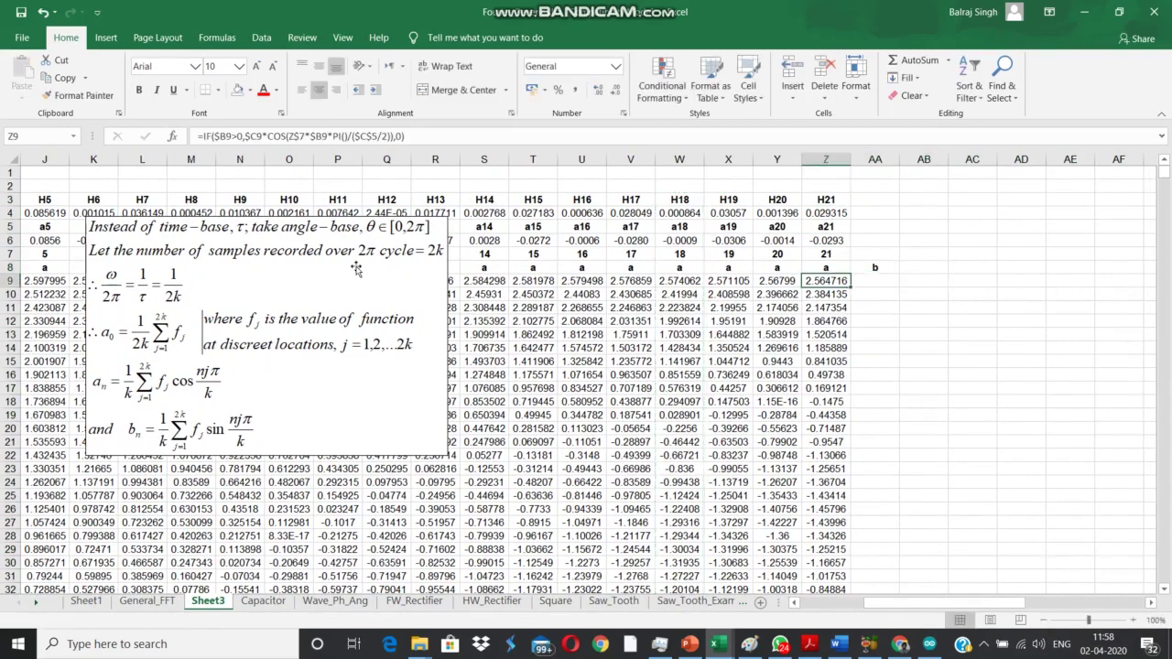
key(ctrl+c)
key(Right)
key(ctrl+v)
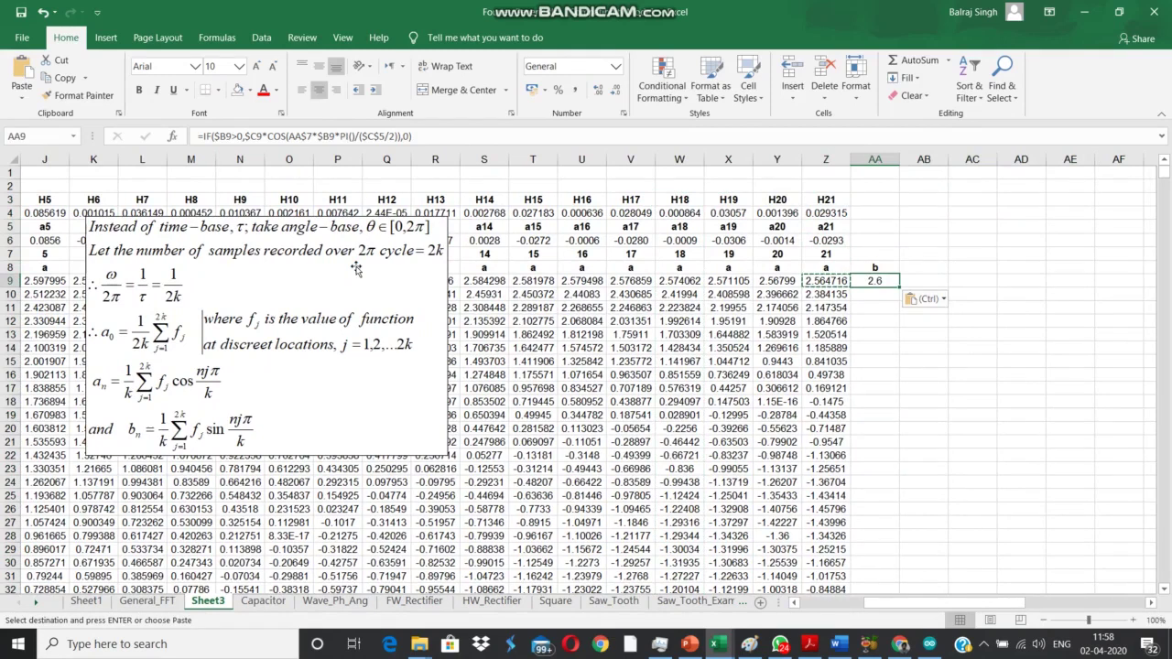
key(F2)
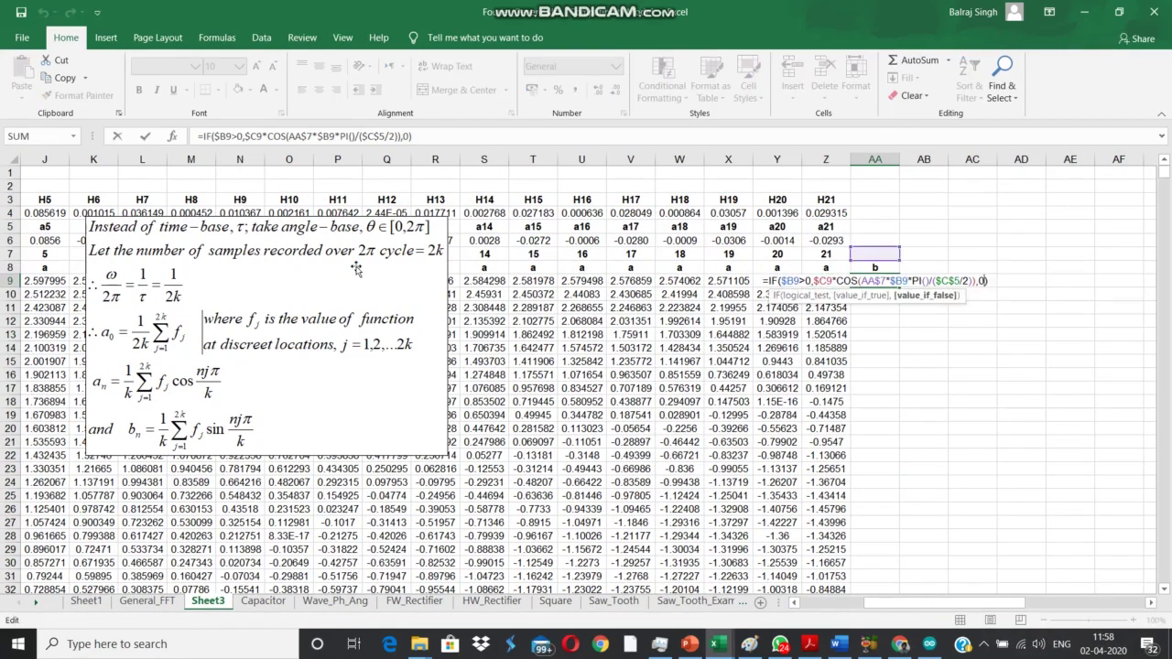
key(Left)
key(Left)
key(Left)
key(Left)
key(Left)
key(Left)
key(Left)
key(Left)
key(Left)
key(Left)
key(Left)
key(Left)
key(Left)
key(Left)
key(Left)
key(Left)
key(Left)
key(Left)
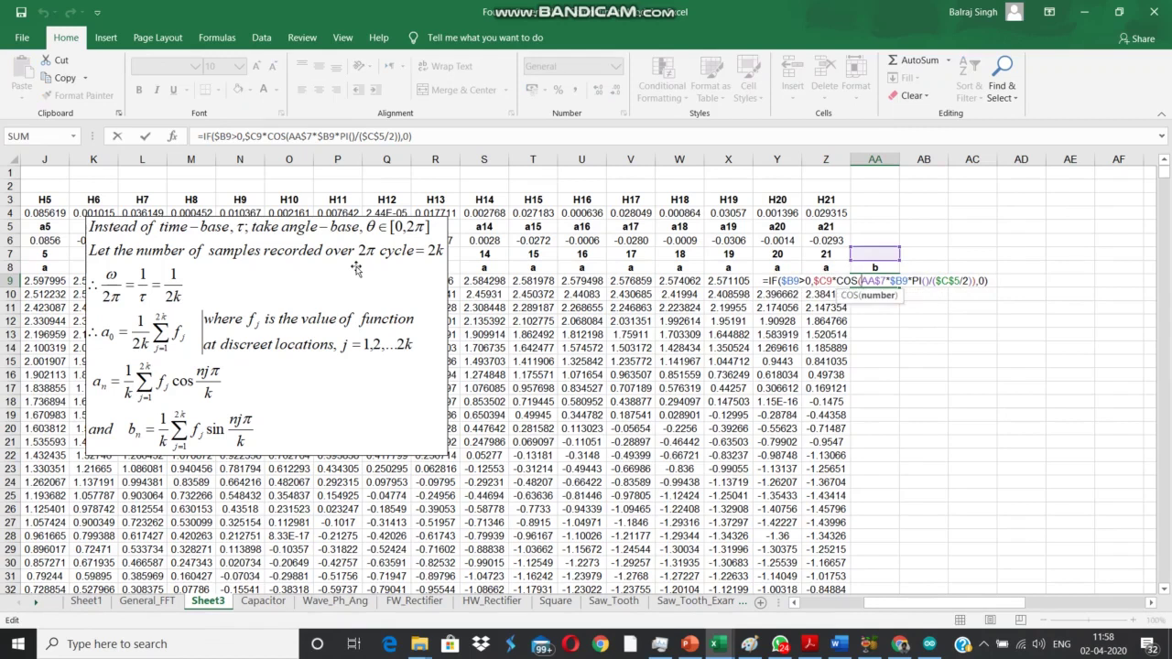
key(Left)
key(shift+Left)
key(shift+Left)
key(shift+Left)
text(sin)
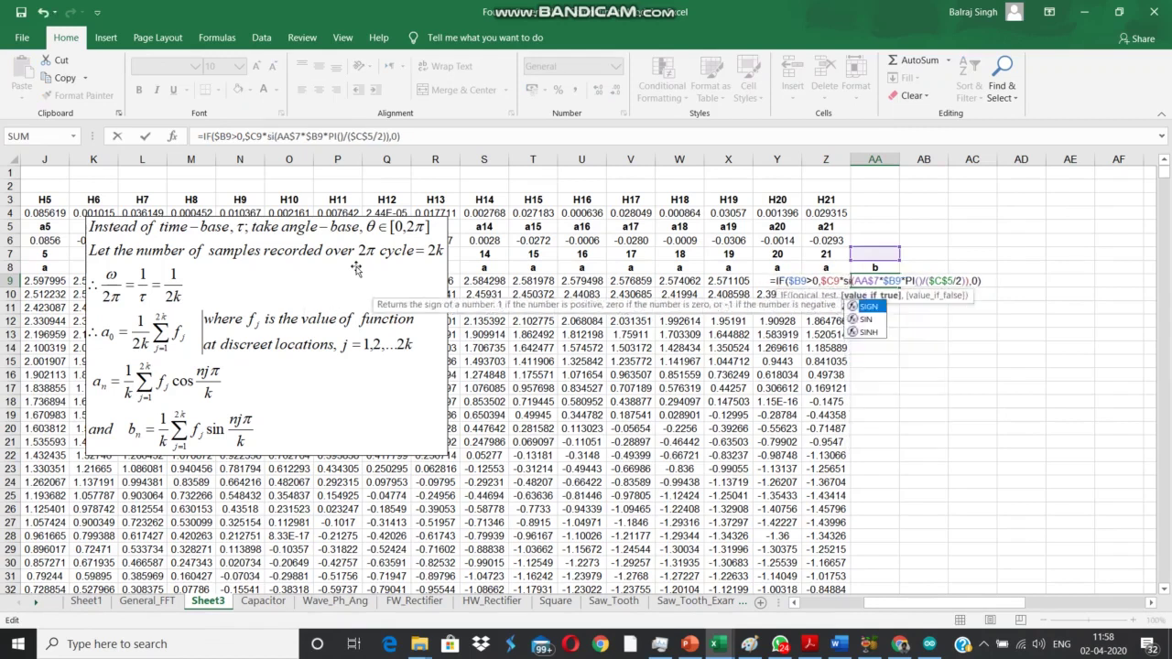
key(Return)
key(Up)
key(Up)
key(Up)
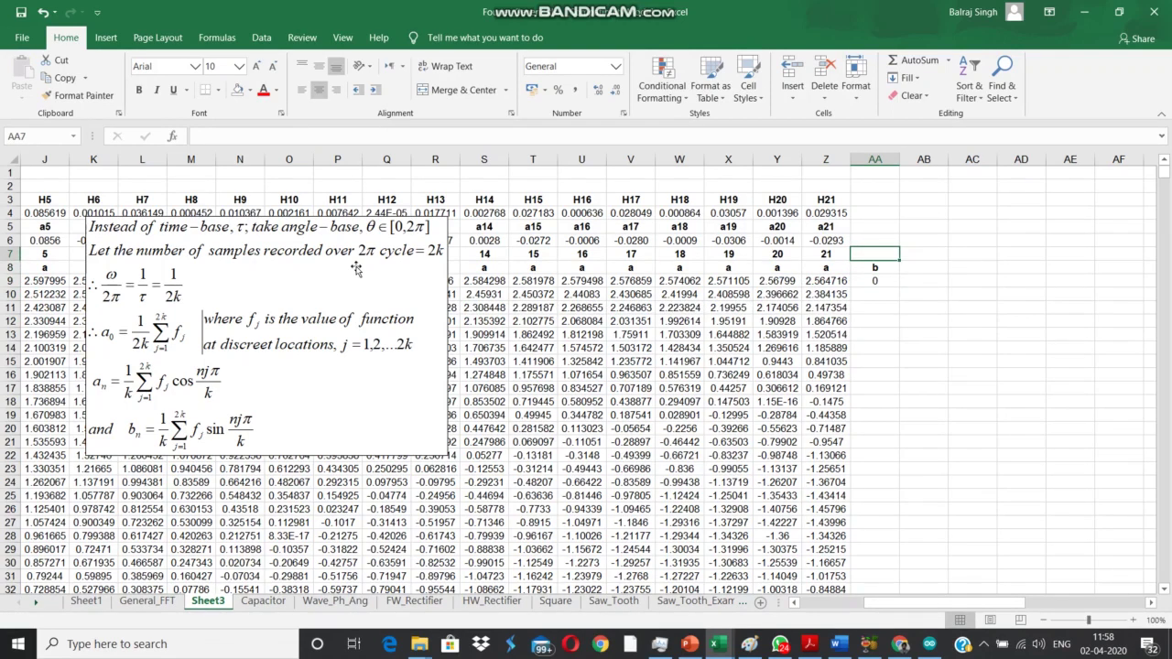
key(Left)
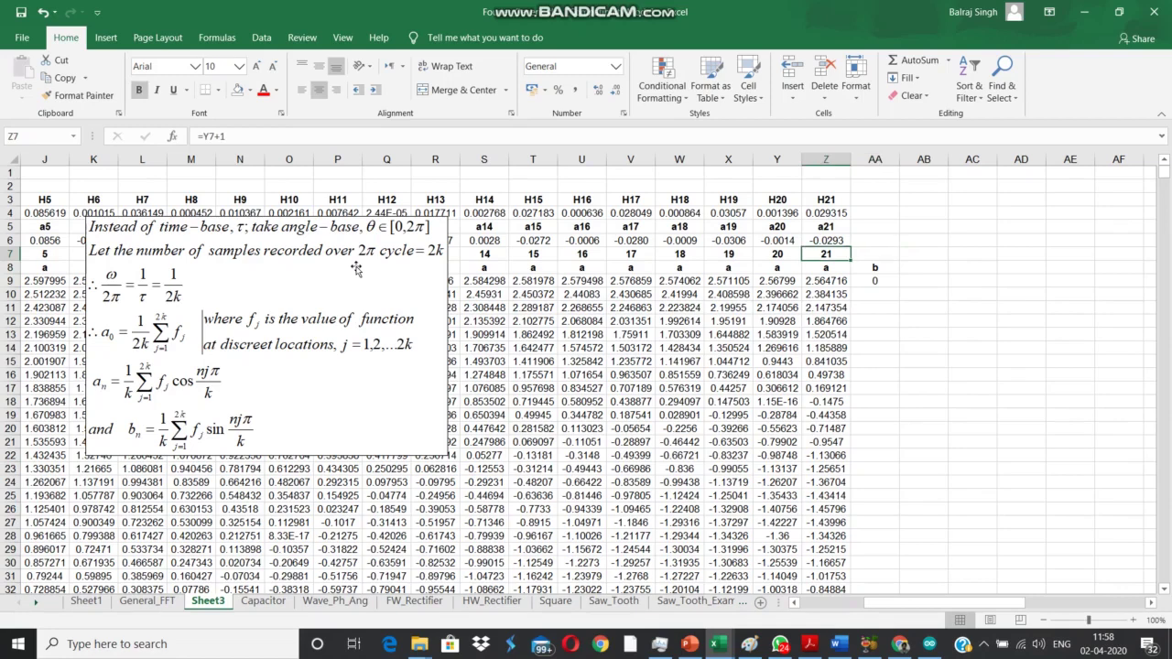
- Enter =F7 in AA7 to give the b column harmonic number 1
key(Home)
key(Right)
key(Right)
key(Right)
key(Right)
key(Right)
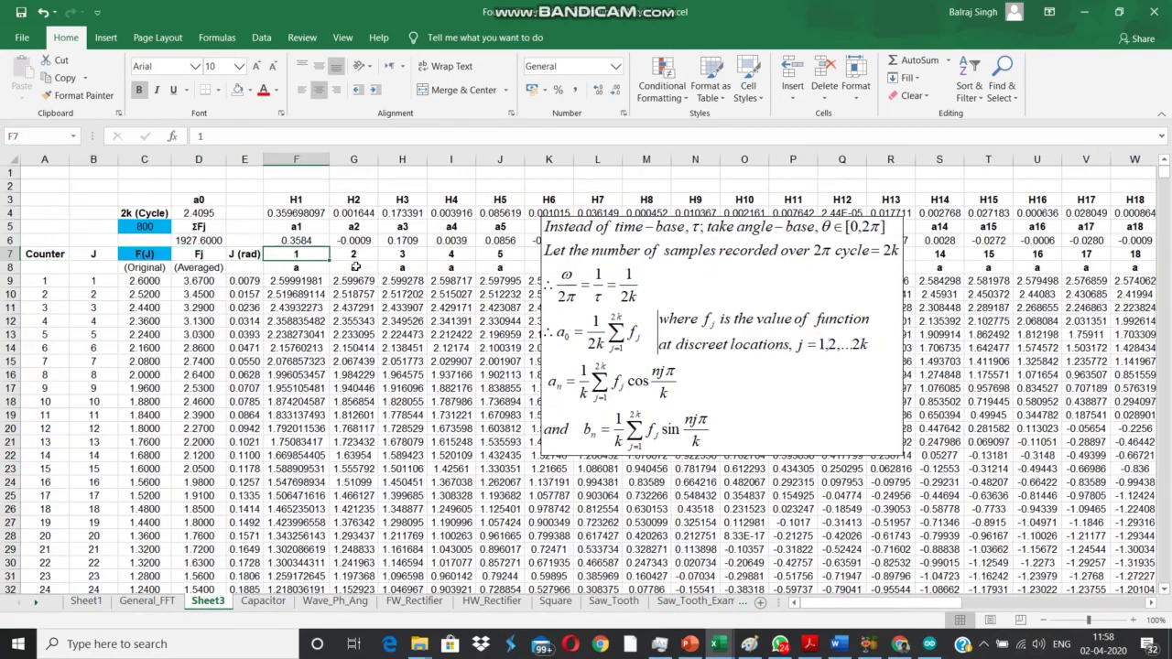
key(Right)
key(Right)
key(Right)
key(Right)
key(Right)
key(Right)
key(Right)
key(Right)
key(Right)
key(Right)
key(Right)
key(Right)
key(Right)
key(Right)
key(Right)
key(Right)
key(Right)
key(Right)
key(Right)
key(Right)
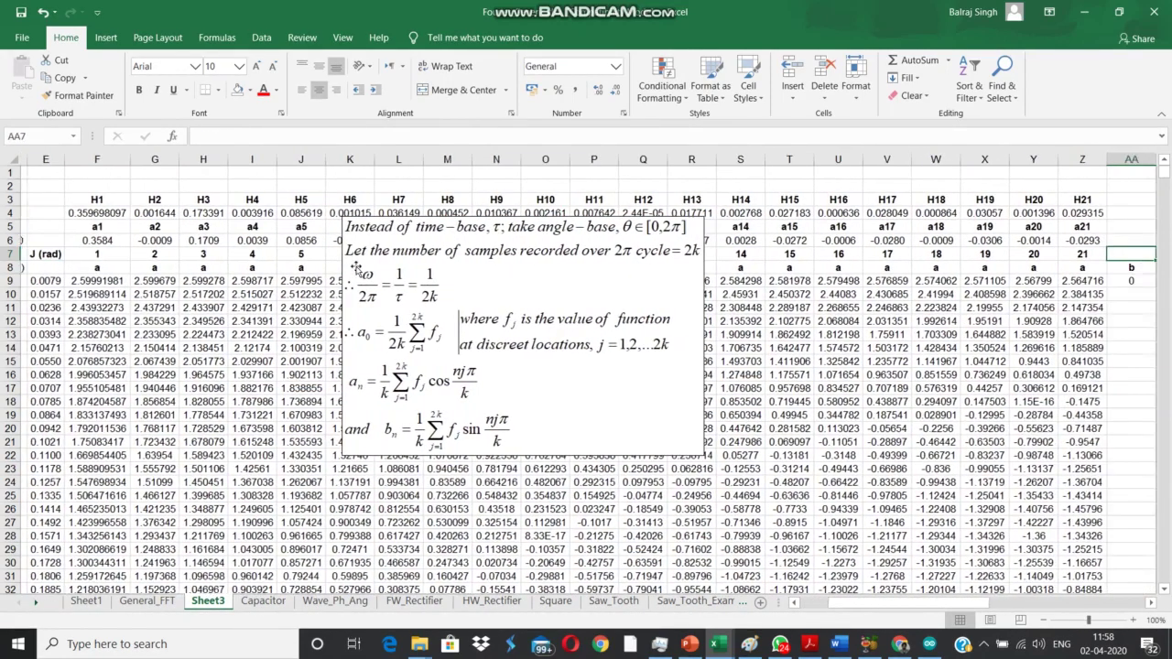
text(=f7)
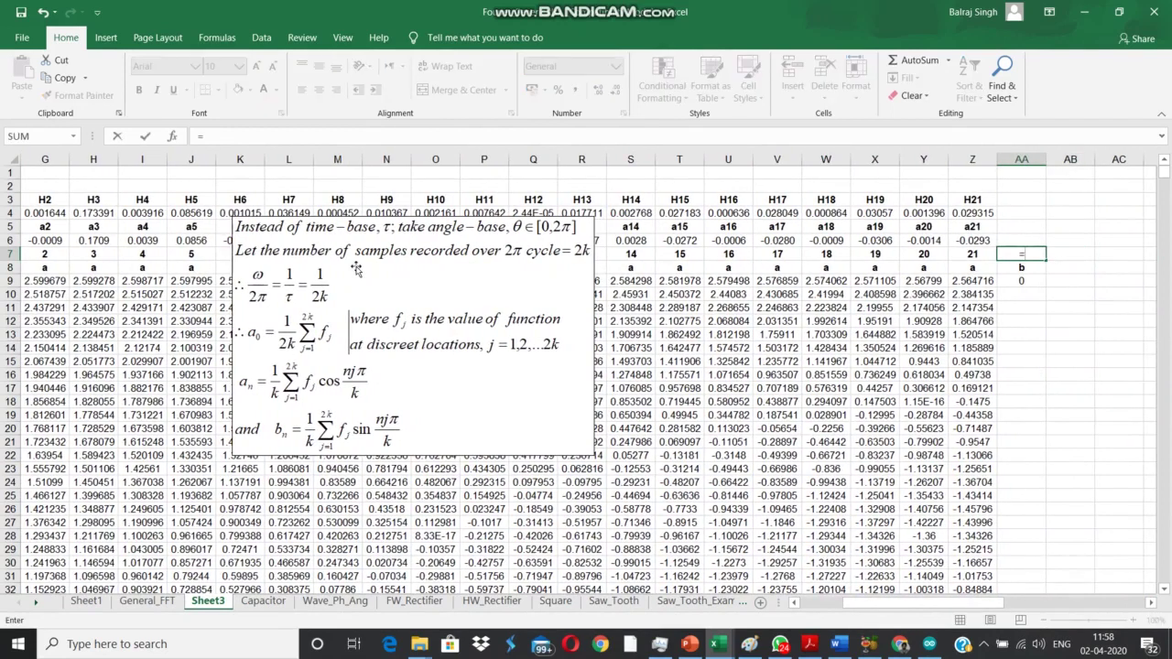
key(Return)
- Copy Z5:Z6 into AA5:AA6 for the b1 heading and sum, then fill AA9 down
key(Up)
key(Up)
key(Up)
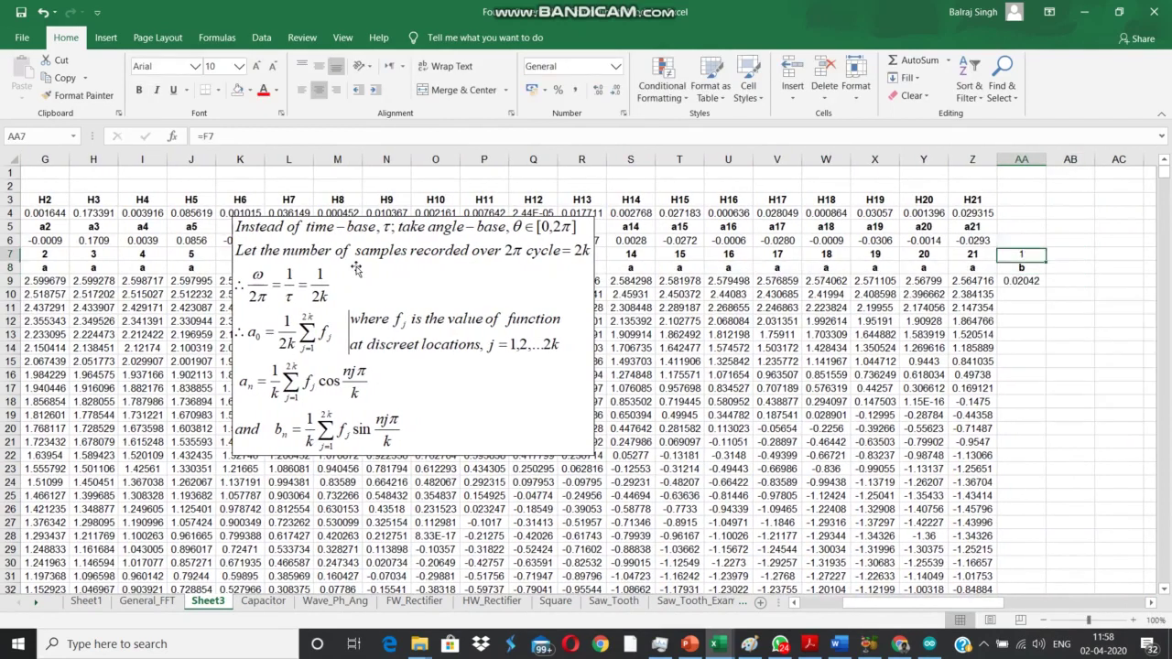
key(Left)
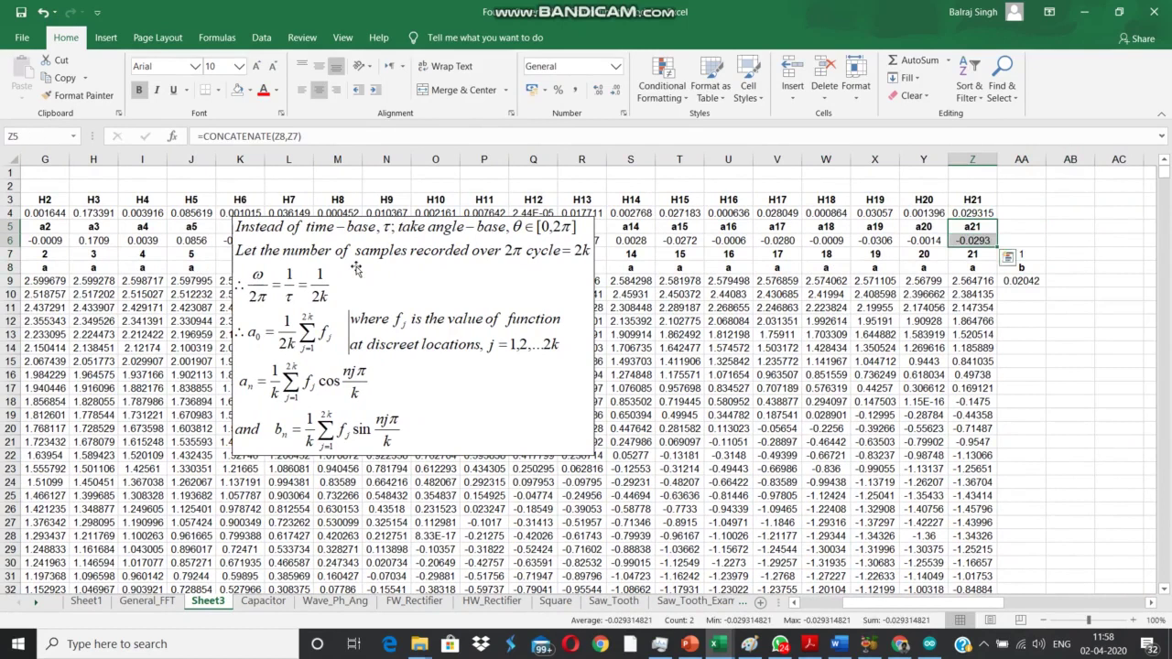
key(ctrl+c)
key(Right)
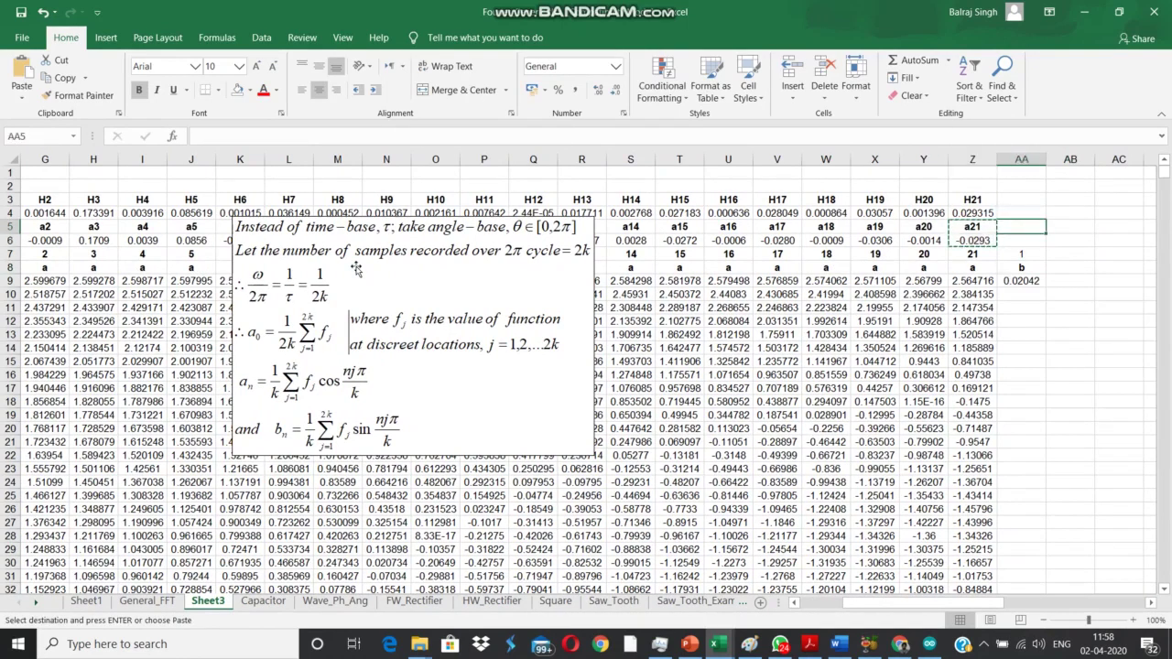
key(ctrl+v)
key(Down)
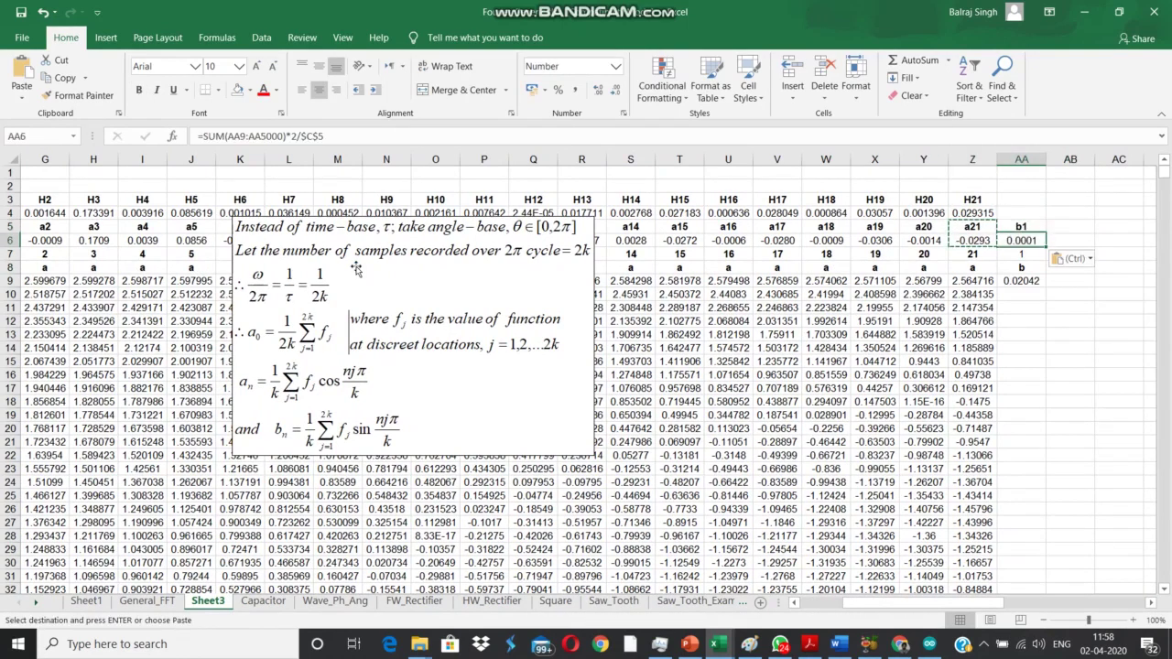
key(Up)
key(Escape)
key(Down)
key(Down)
key(Down)
key(Down)
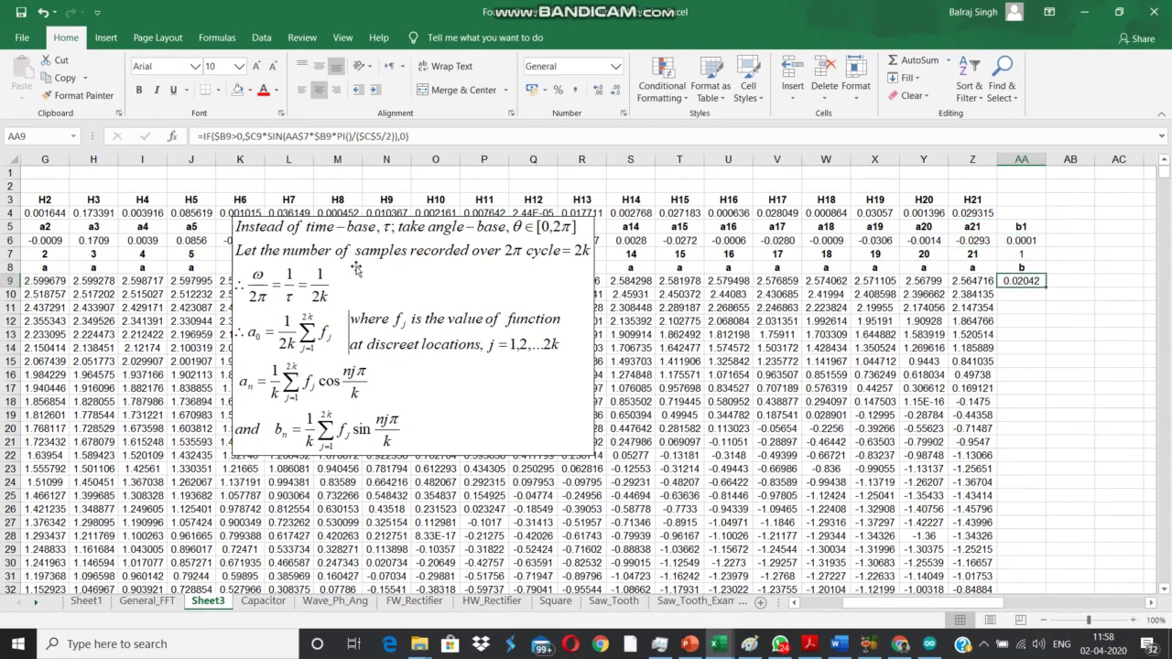
double_click(1046, 287)
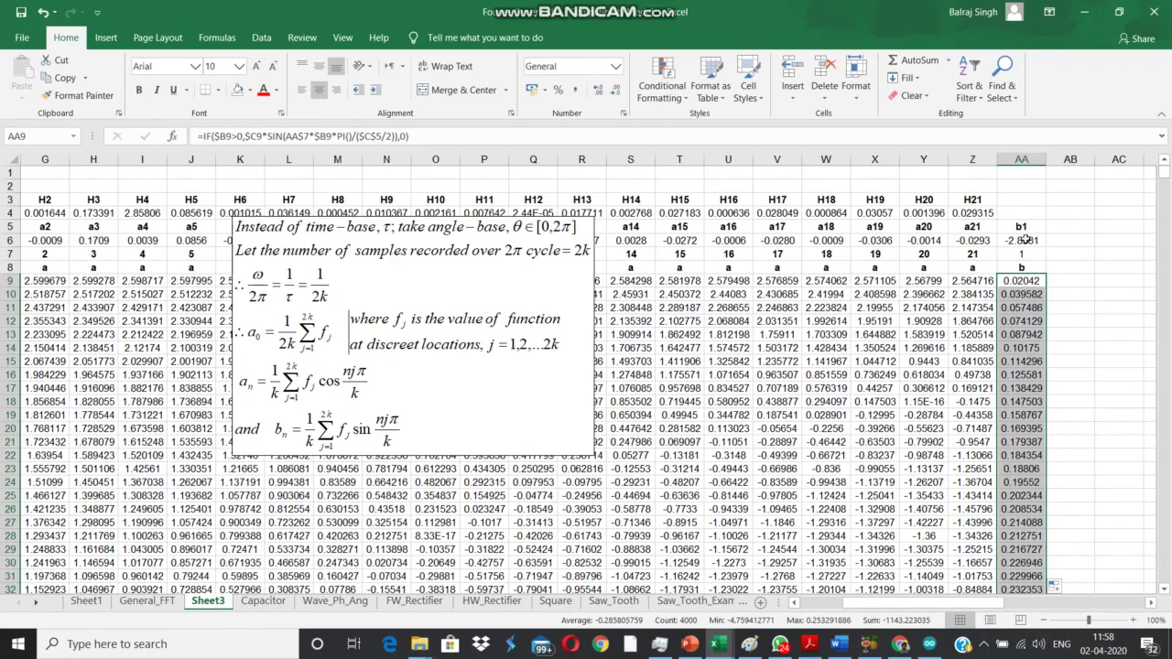
- Copy the b1 column AA5:AA4008 across AB:AU to create b2 through b21
key(ctrl+Up)
key(ctrl+shift+Down)
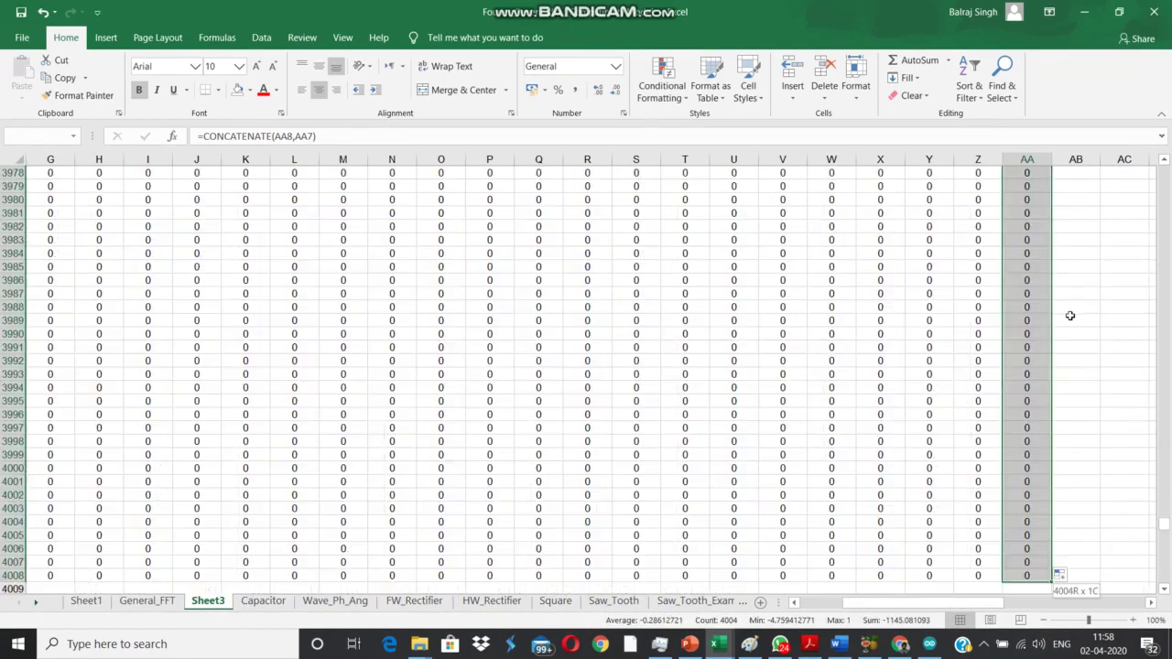
key(ctrl+c)
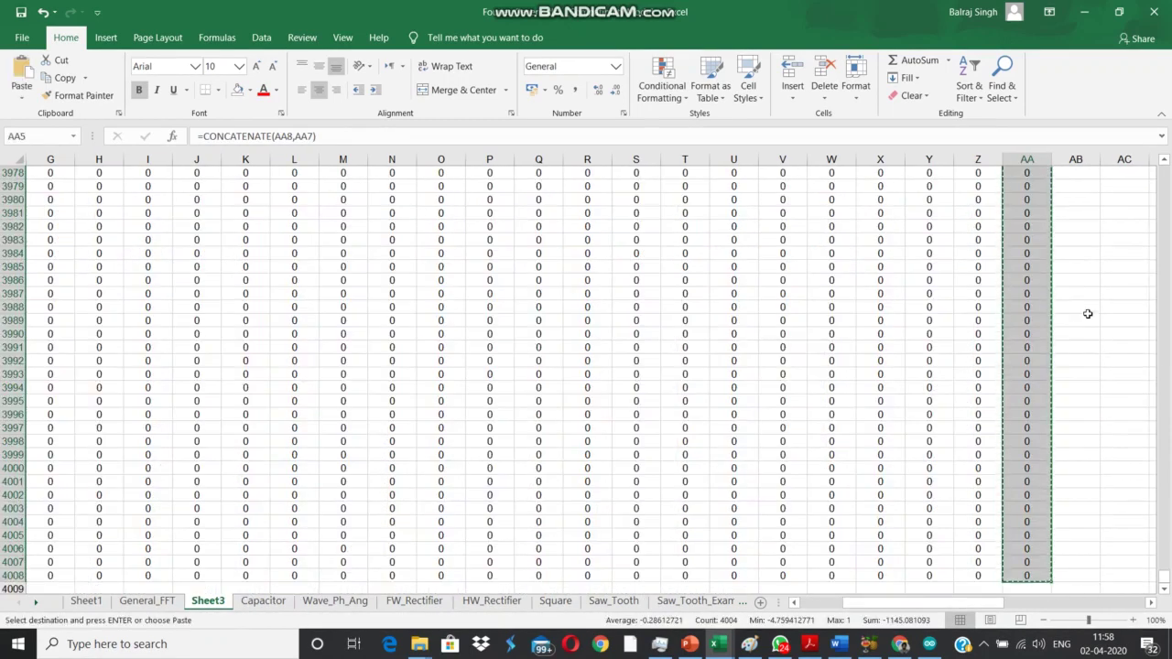
scroll(1076, 315, up, 5)
key(Right)
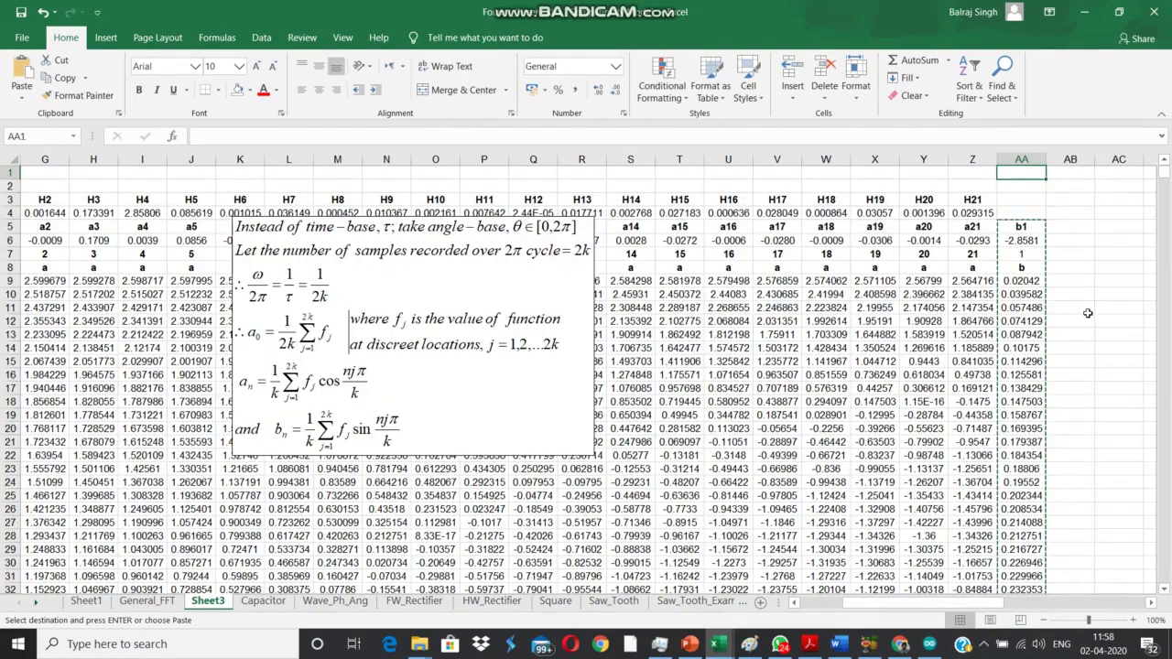
key(Left)
key(Right)
key(shift+Right)
key(shift+Right)
key(shift+Right)
key(shift+Right)
key(shift+Right)
key(shift+Right)
key(shift+Right)
key(shift+Right)
key(shift+Right)
key(shift+Right)
key(shift+Right)
key(shift+Right)
key(shift+Right)
key(shift+Right)
key(shift+Right)
key(shift+Right)
key(shift+Right)
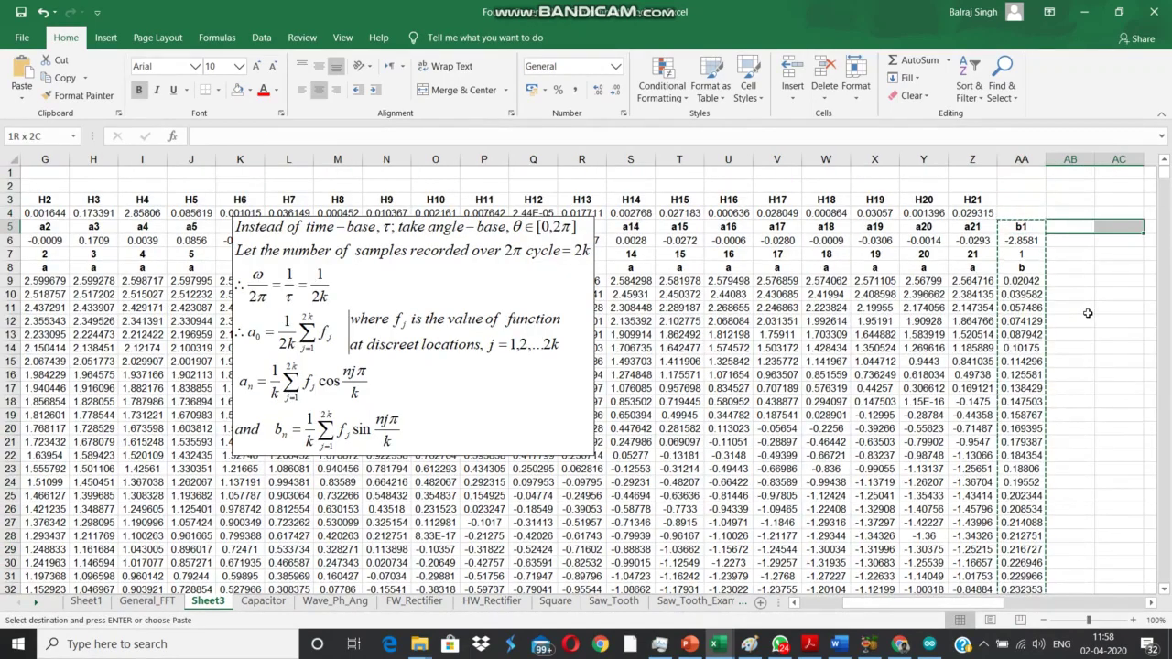
key(shift+Right)
key(shift+Right)
key(shift+Right)
key(shift+Right)
key(shift+Right)
key(shift+Right)
key(shift+Right)
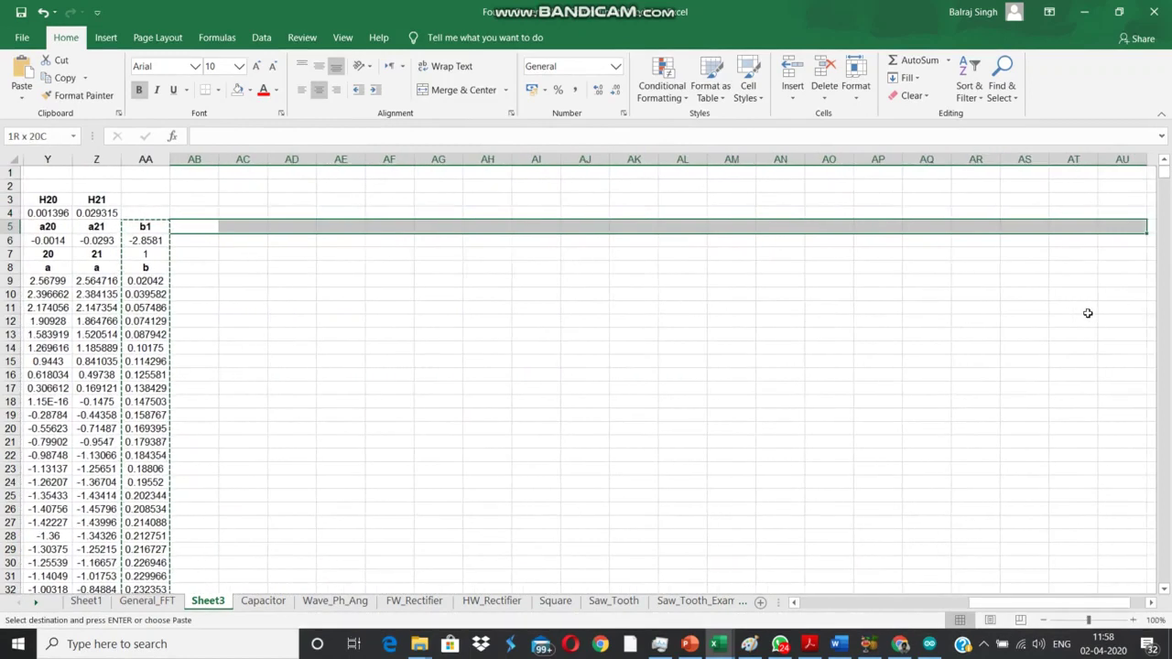
key(shift+Left)
key(shift+Left)
key(shift+Left)
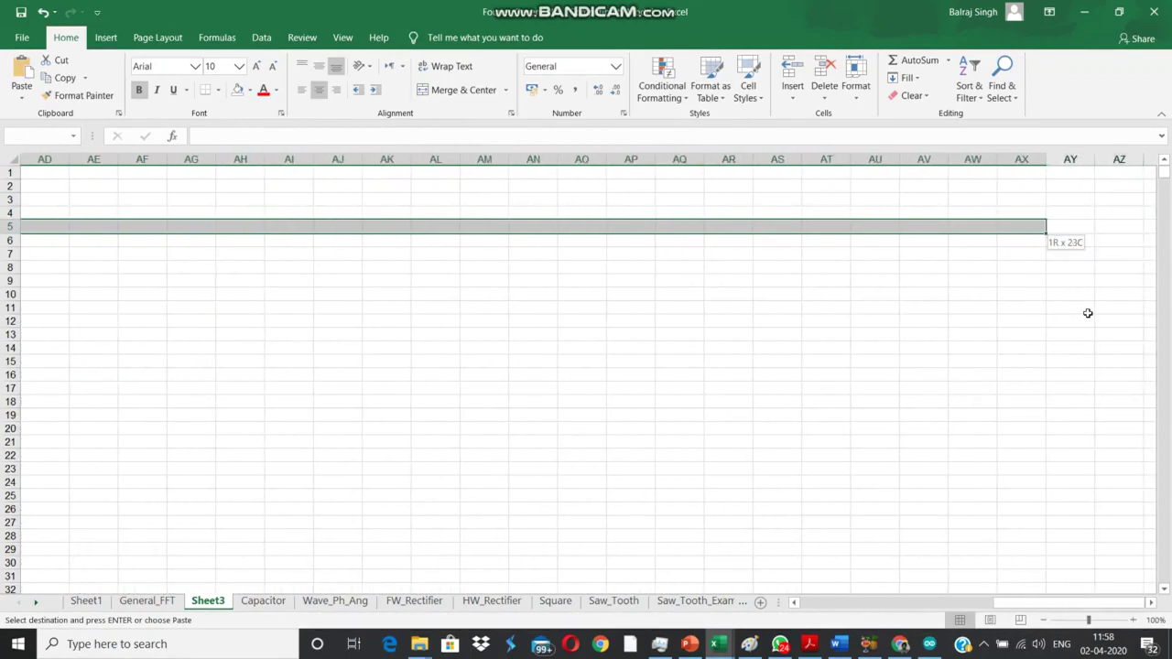
key(shift+Left)
key(shift+Left)
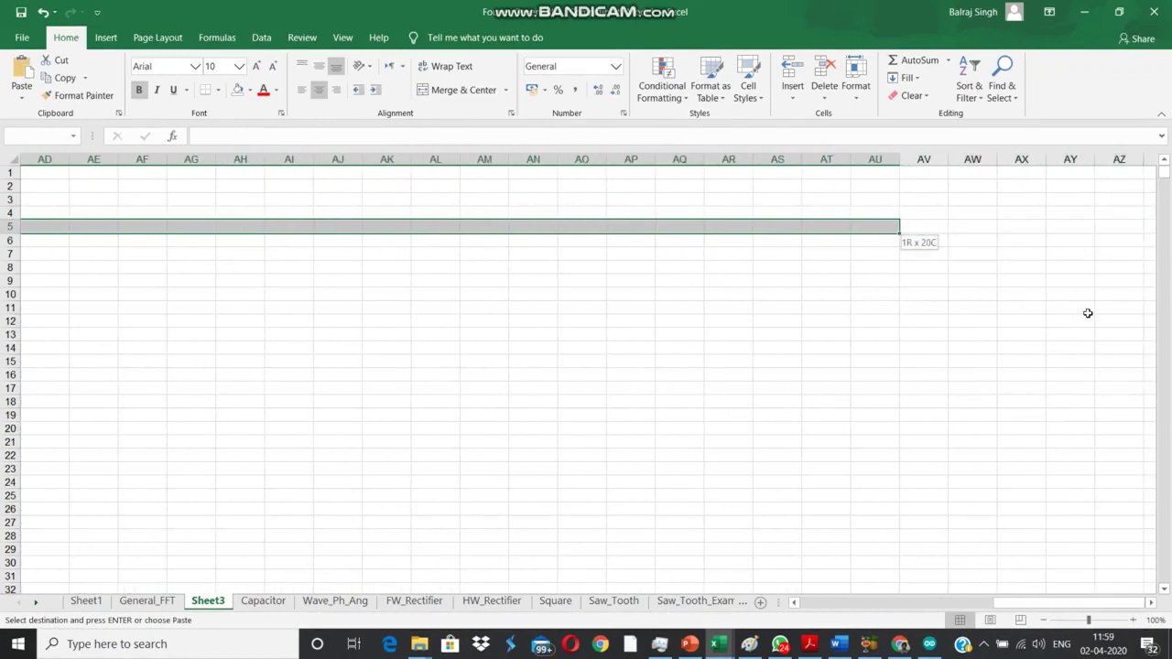
key(ctrl+shift+Down)
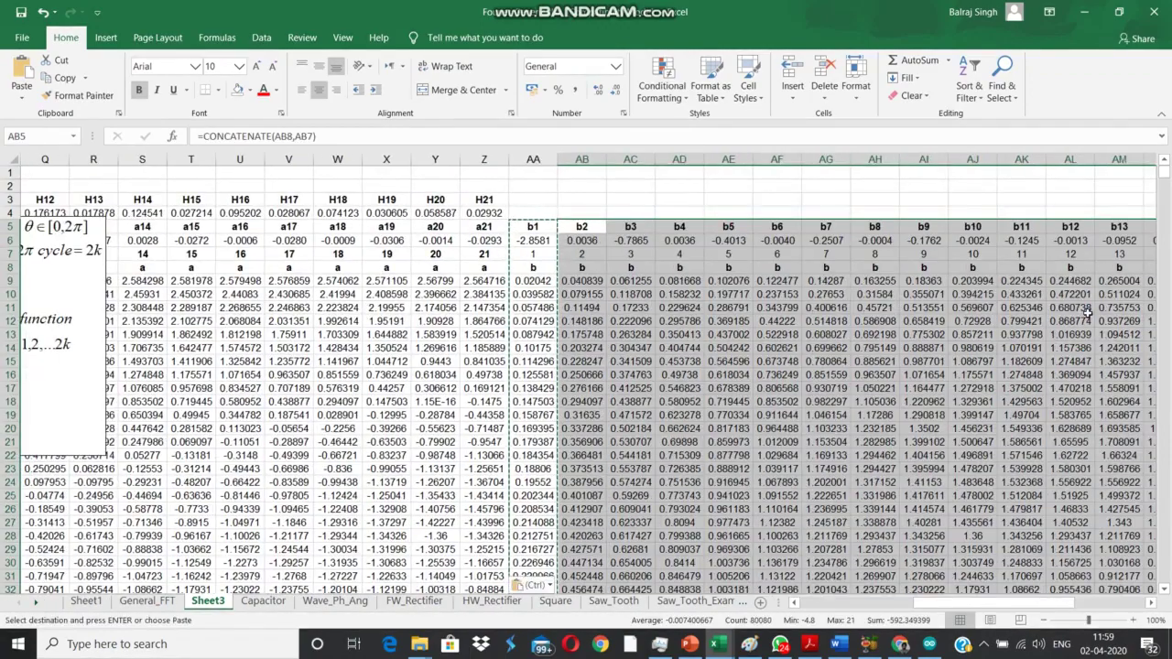
- Finish pasting the b coefficient columns through b21
key(ctrl+c)
key(Right)
key(Right)
key(Right)
key(Right)
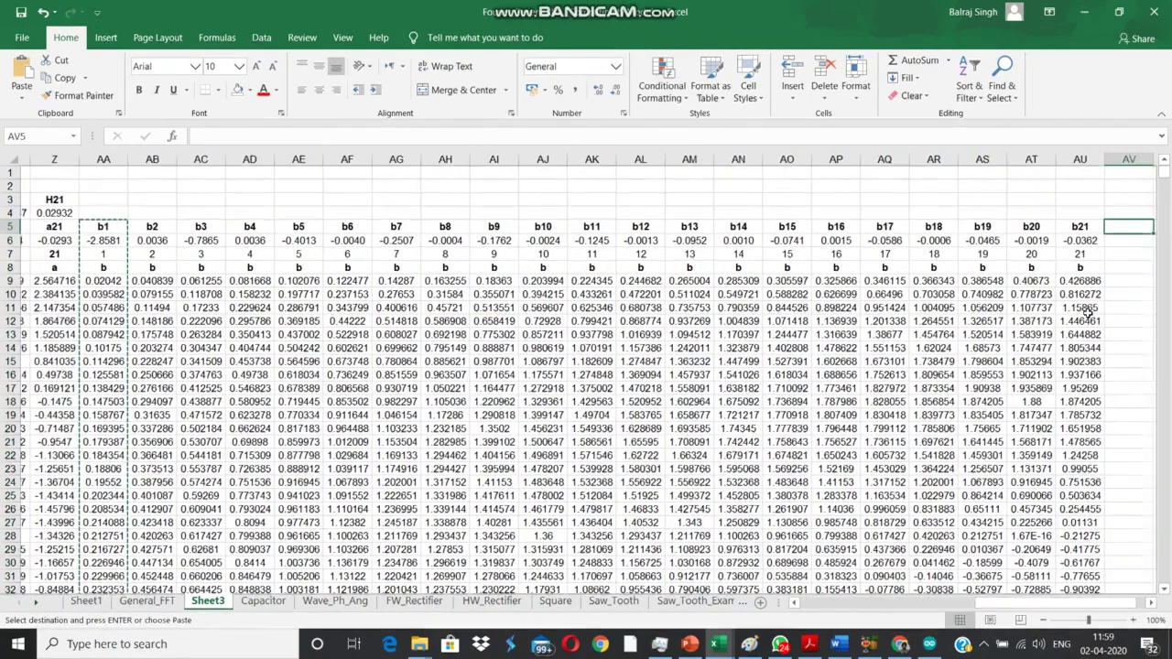
key(ctrl+v)
key(Left)
key(Left)
key(Left)
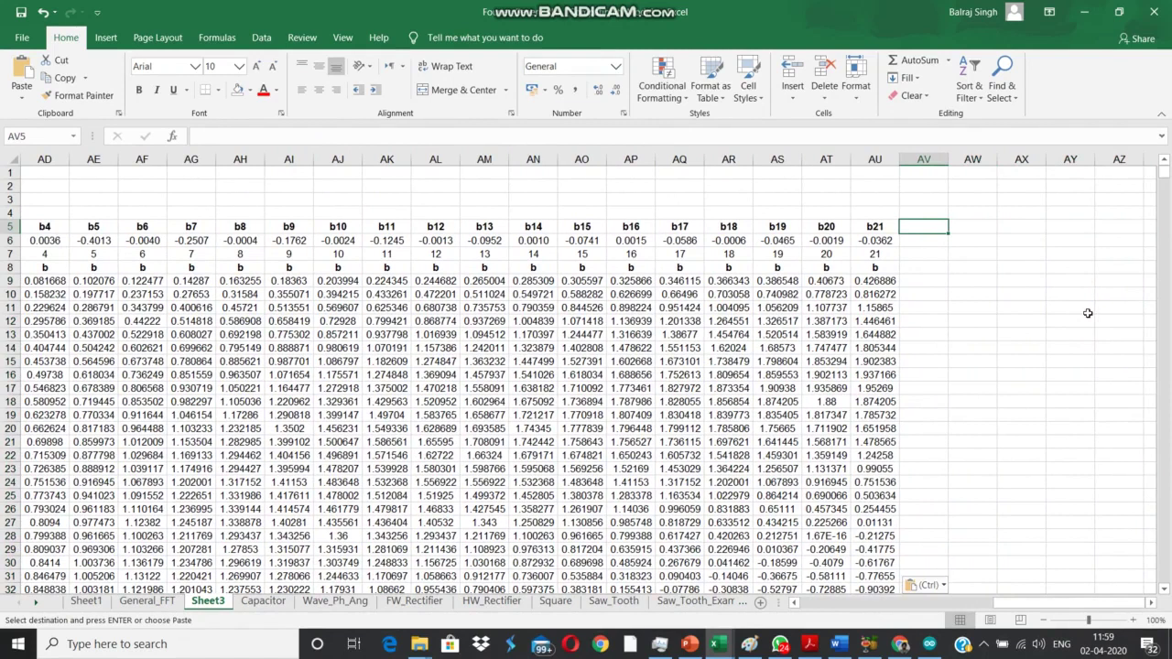
- Enter the heading 'SUM OF HARMONICS' in AV5 beside the b21 column
text(HARMONICS)
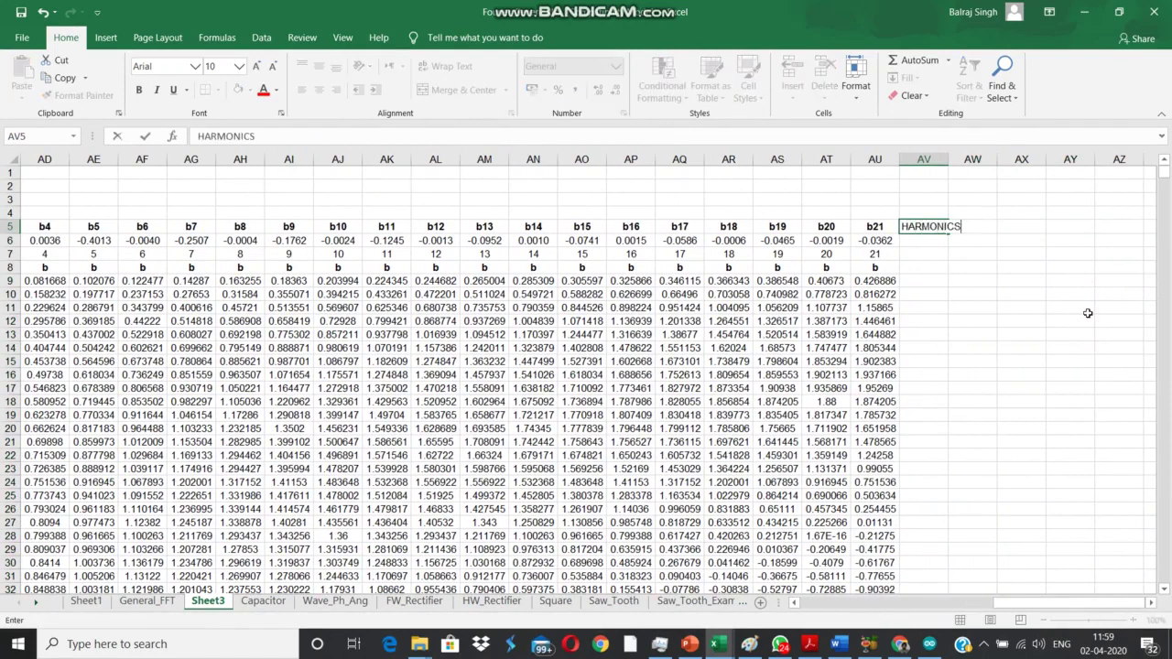
key(Return)
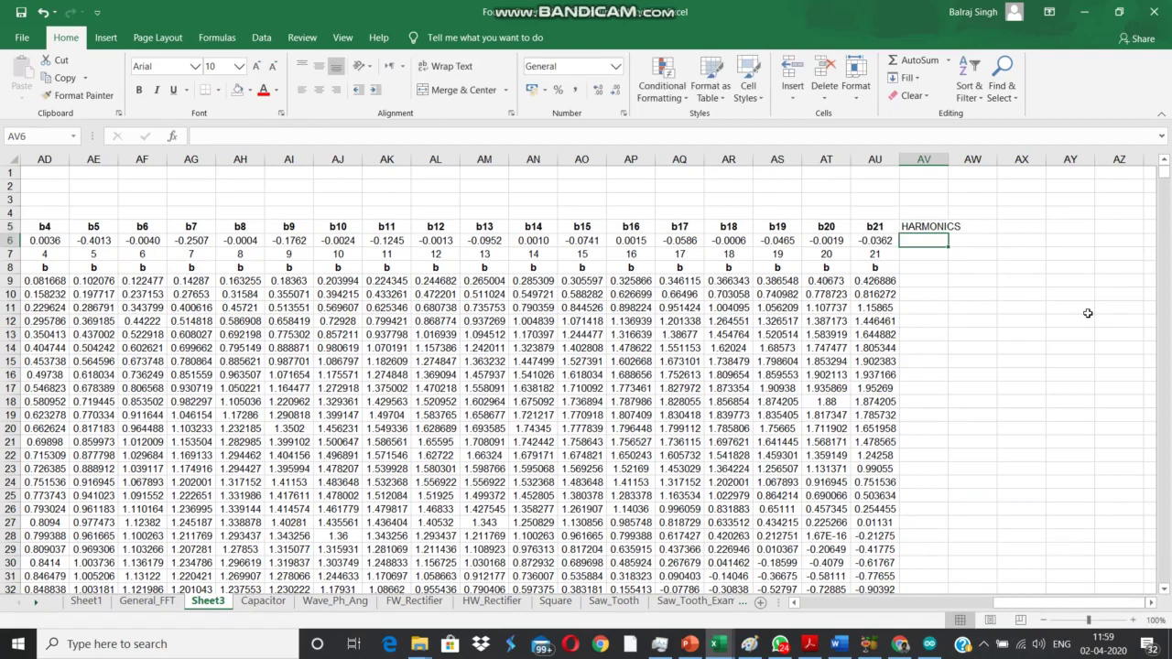
key(Up)
text(SUM)
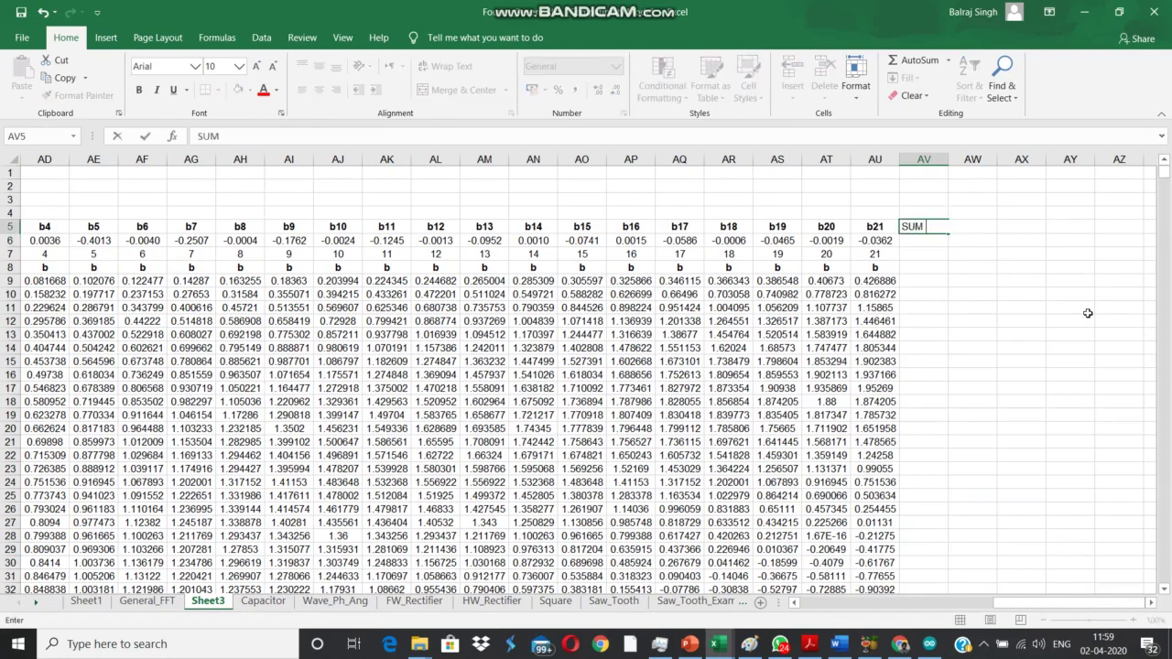
text( OF HARMONICS)
key(Return)
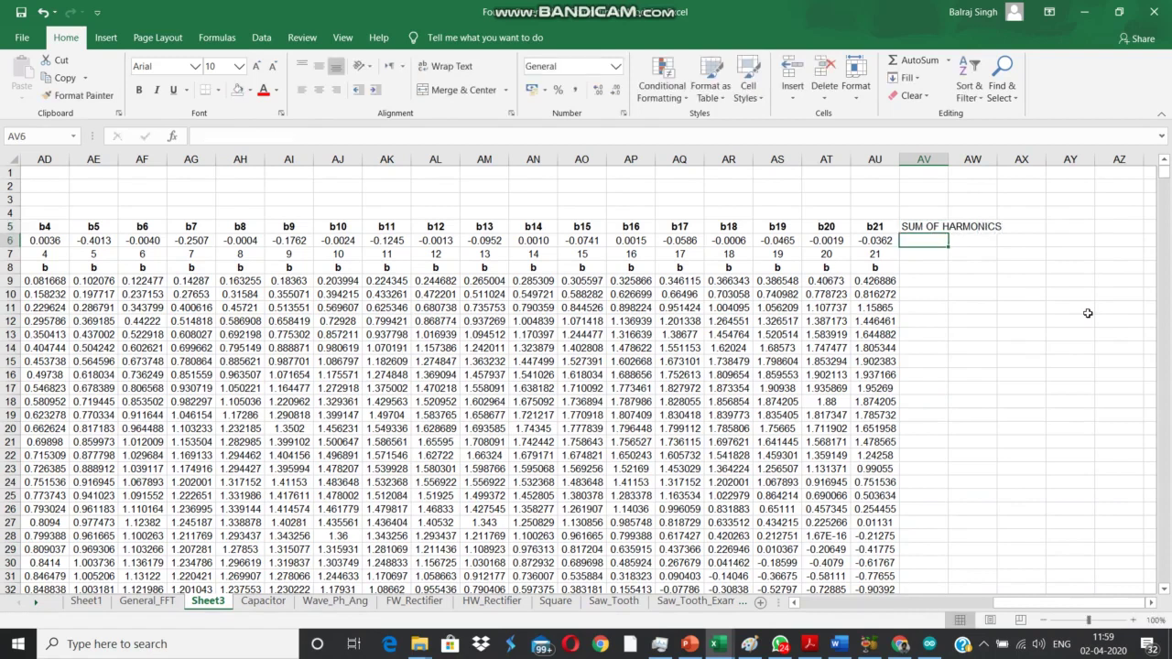
key(Up)
key(Right)
key(Down)
key(Down)
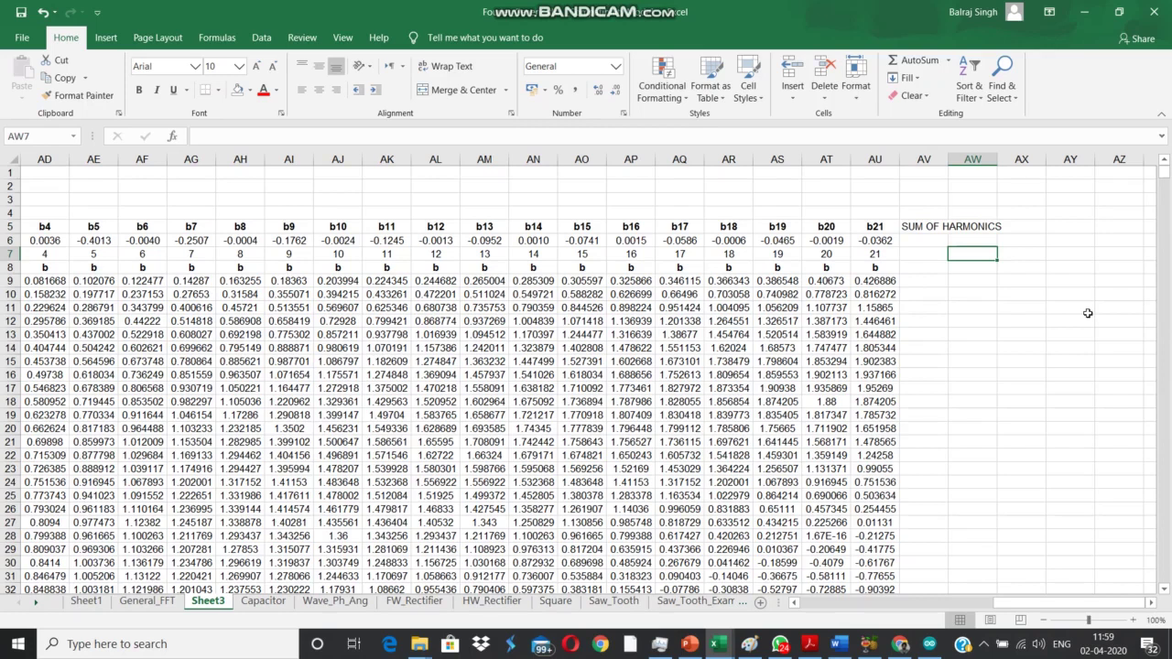
- Enter the column heading h1 in cell AW8
key(Down)
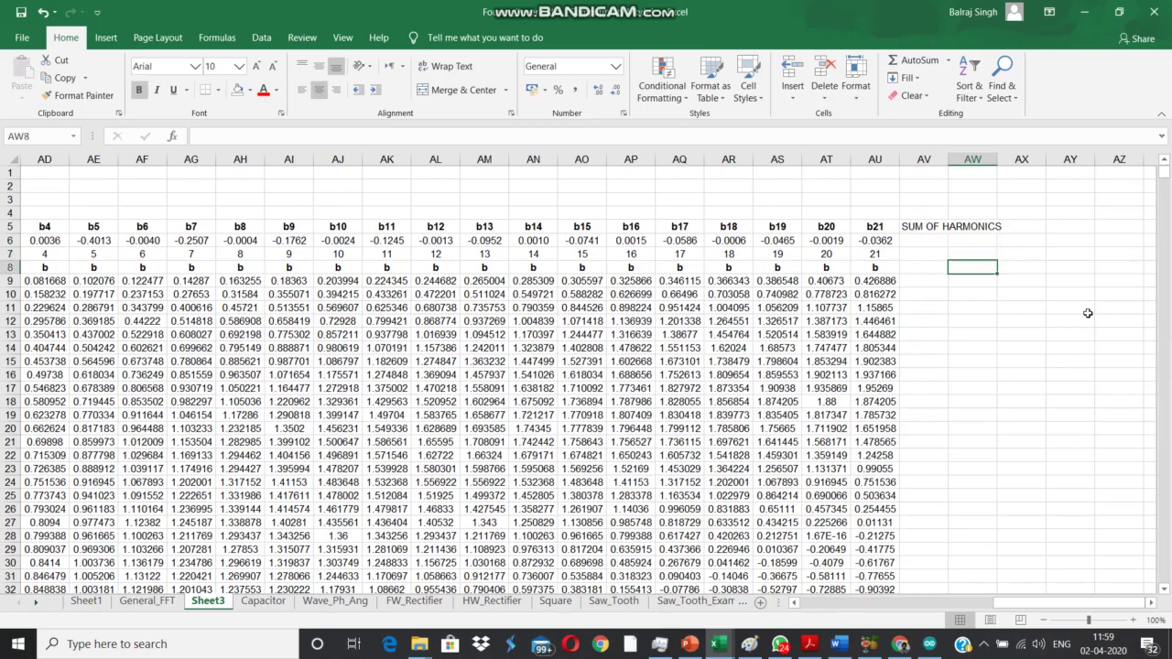
text(h1)
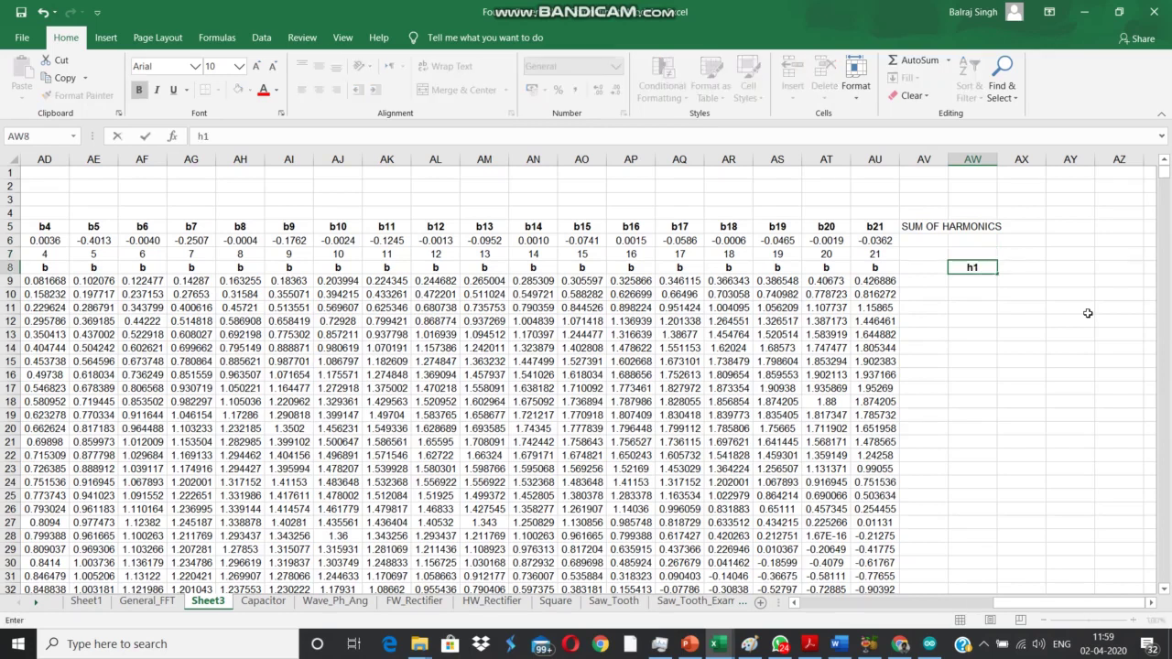
key(BackSpace)
text(1)
key(Tab)
- Check the a1 formula in F6, then begin =$F$6*COS(F7* in AW9
key(Right)
key(Right)
key(Left)
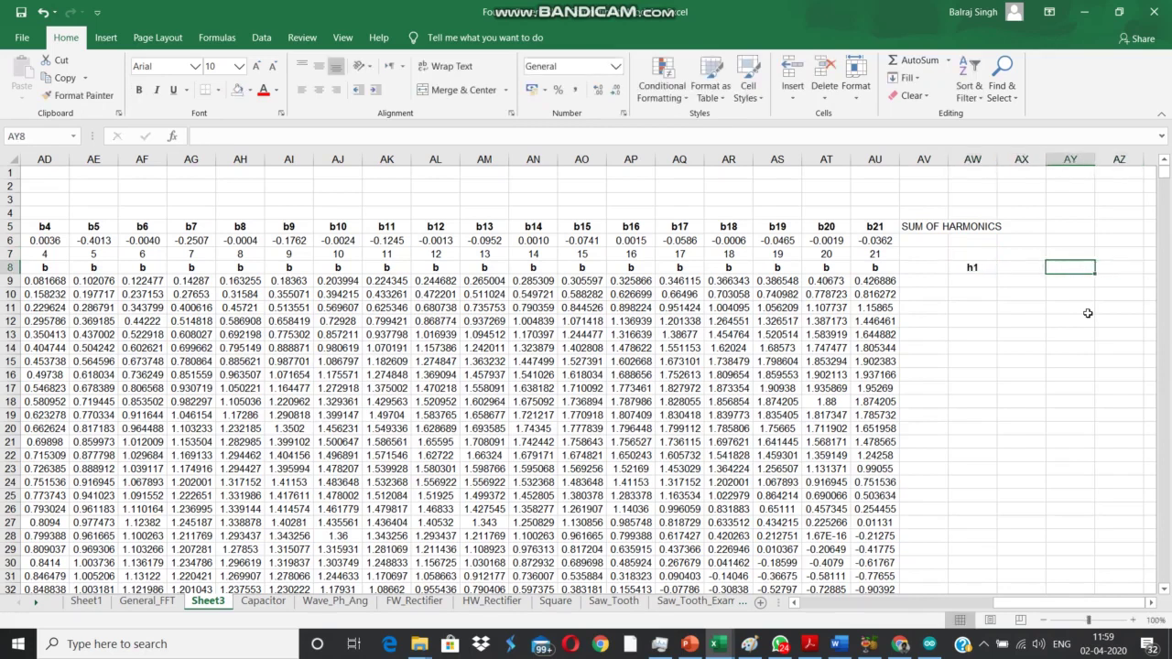
key(Left)
key(Left)
key(Down)
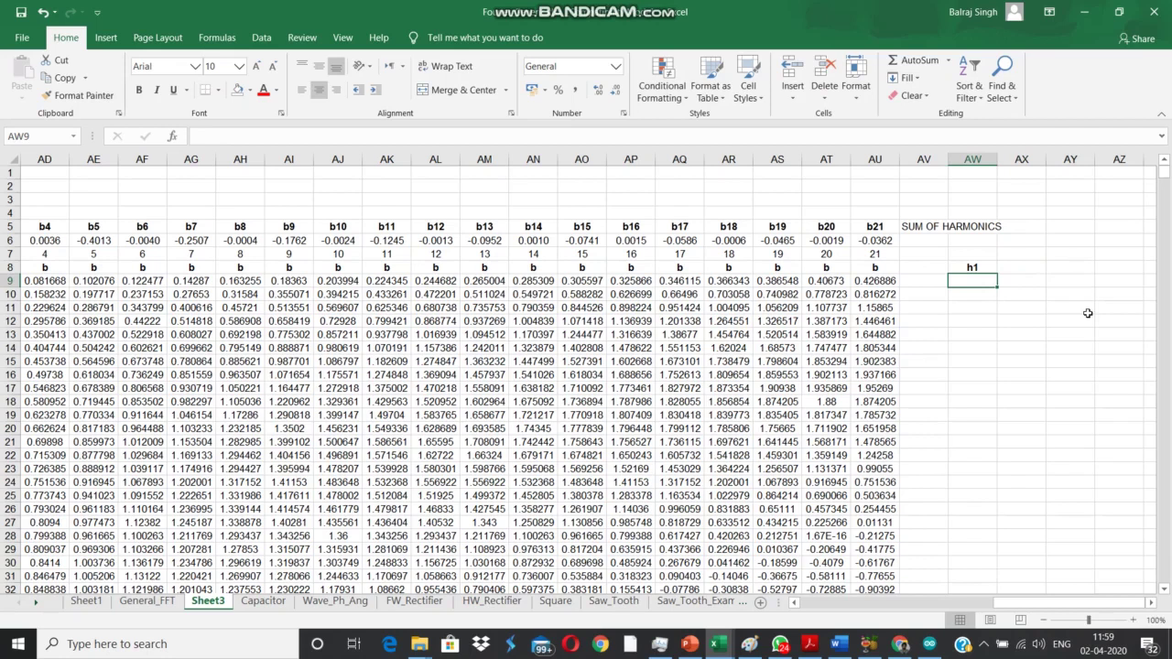
key(Up)
key(Up)
key(Left)
key(Left)
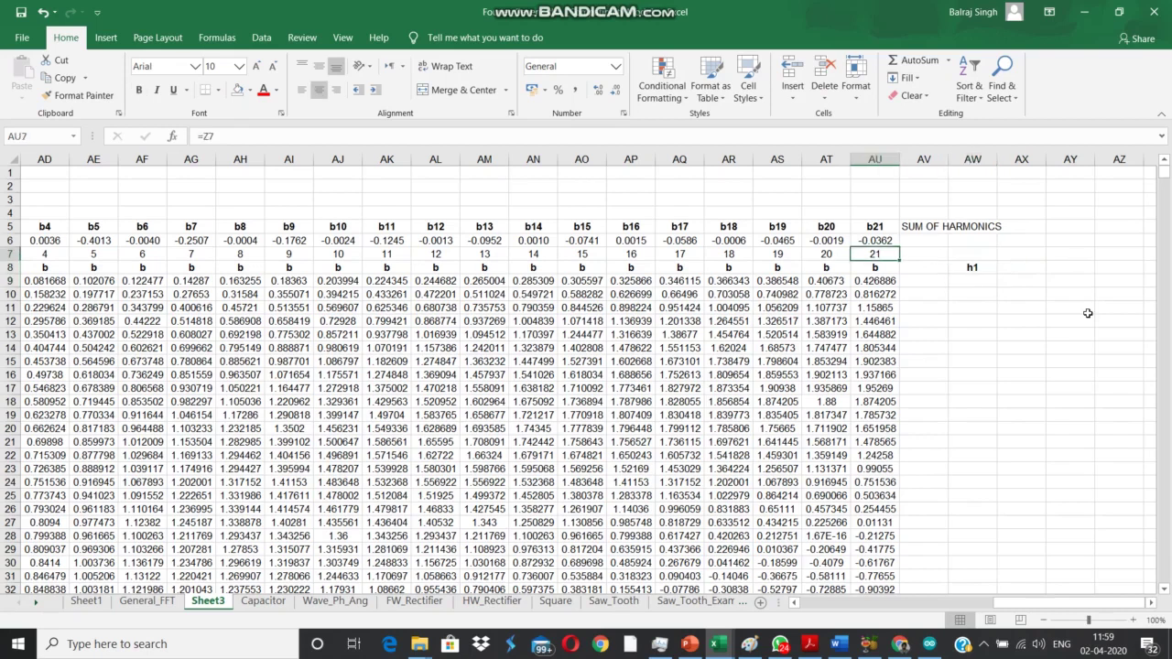
key(Home)
key(Right)
key(Right)
key(Right)
key(Right)
key(Right)
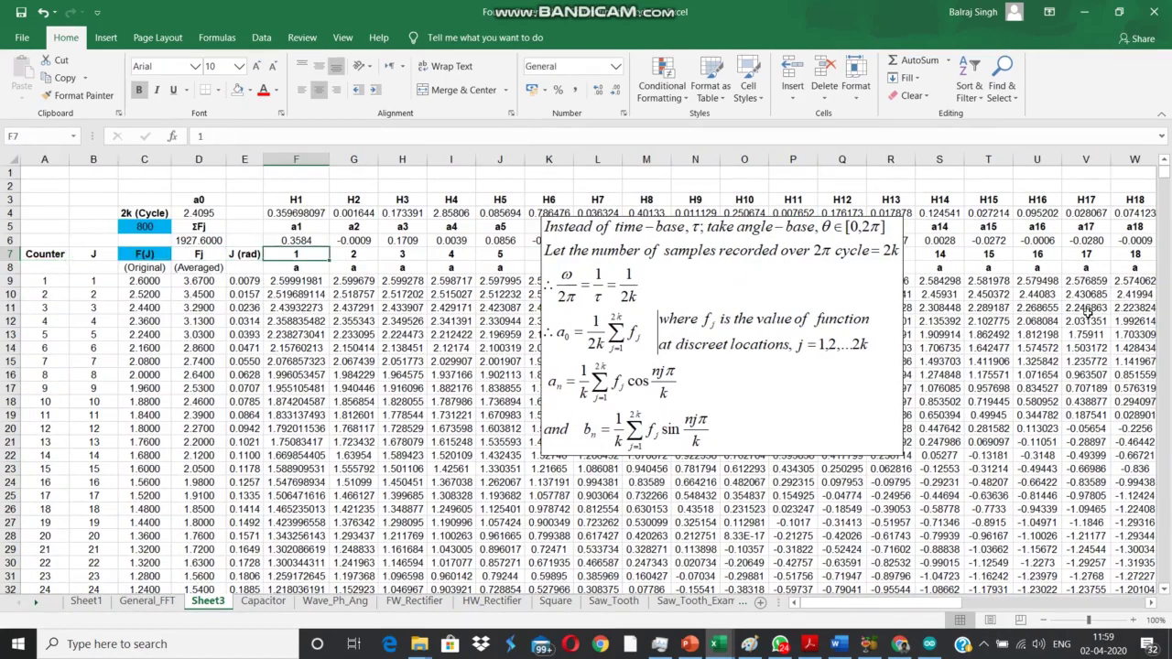
key(Up)
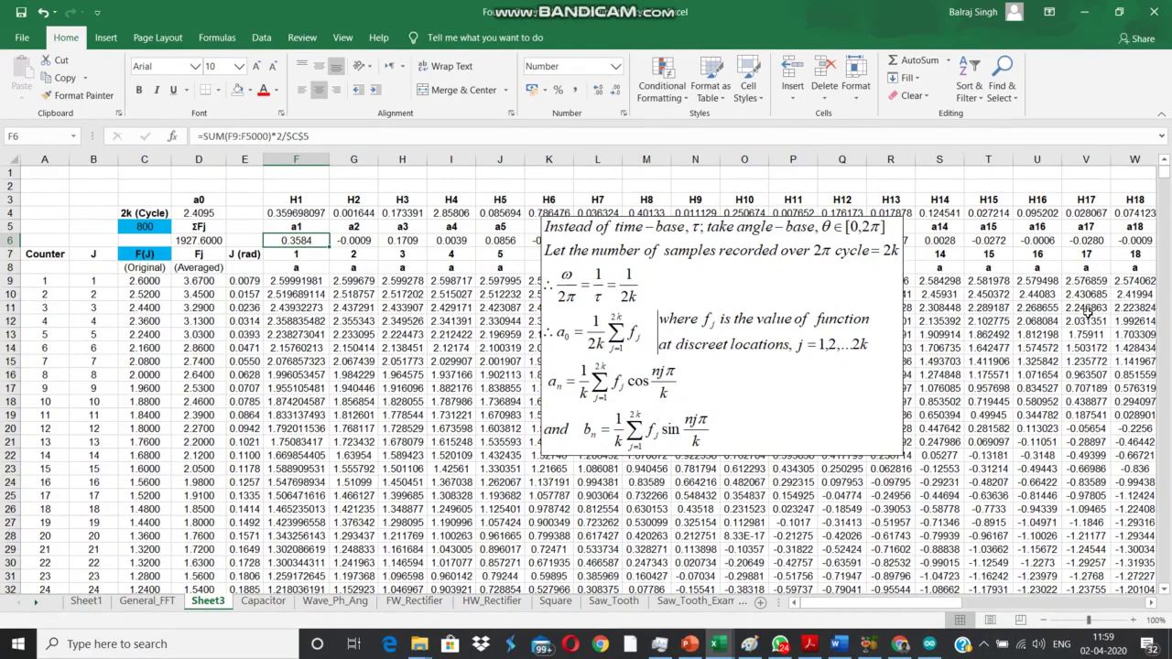
key(Right)
key(Right)
key(Right)
key(Right)
key(Right)
key(Right)
key(Right)
key(Right)
key(Right)
key(Right)
key(Right)
key(Right)
key(Right)
key(Right)
key(Right)
key(Right)
key(Right)
key(Right)
key(Right)
key(Right)
key(Down)
key(Down)
key(Down)
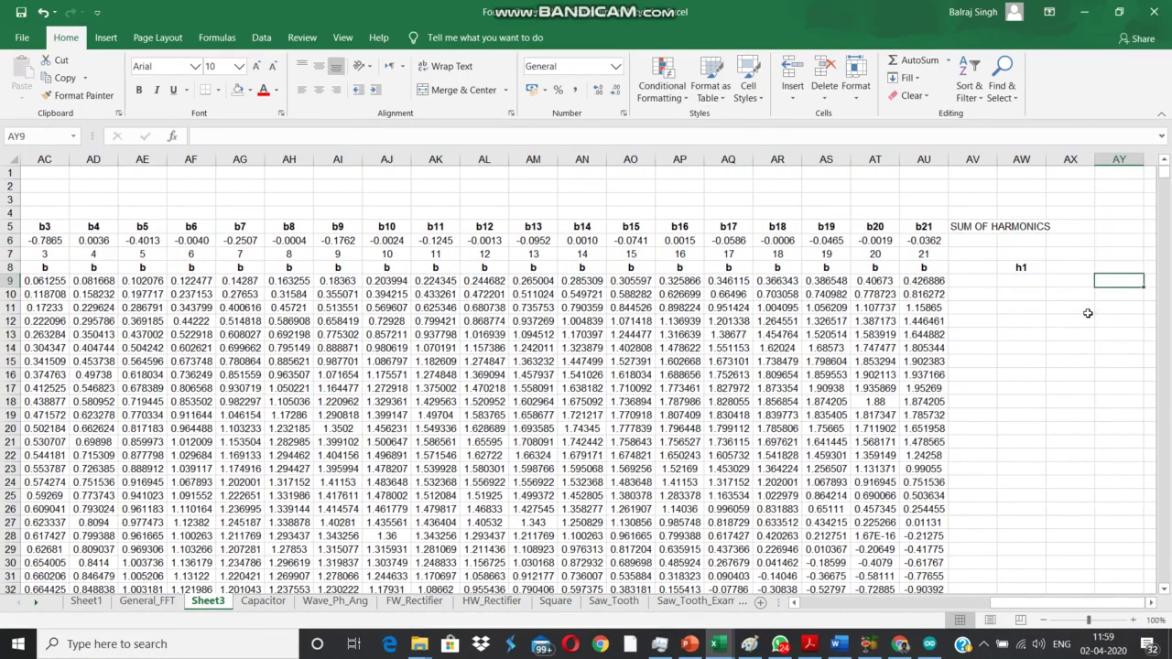
key(Left)
key(Left)
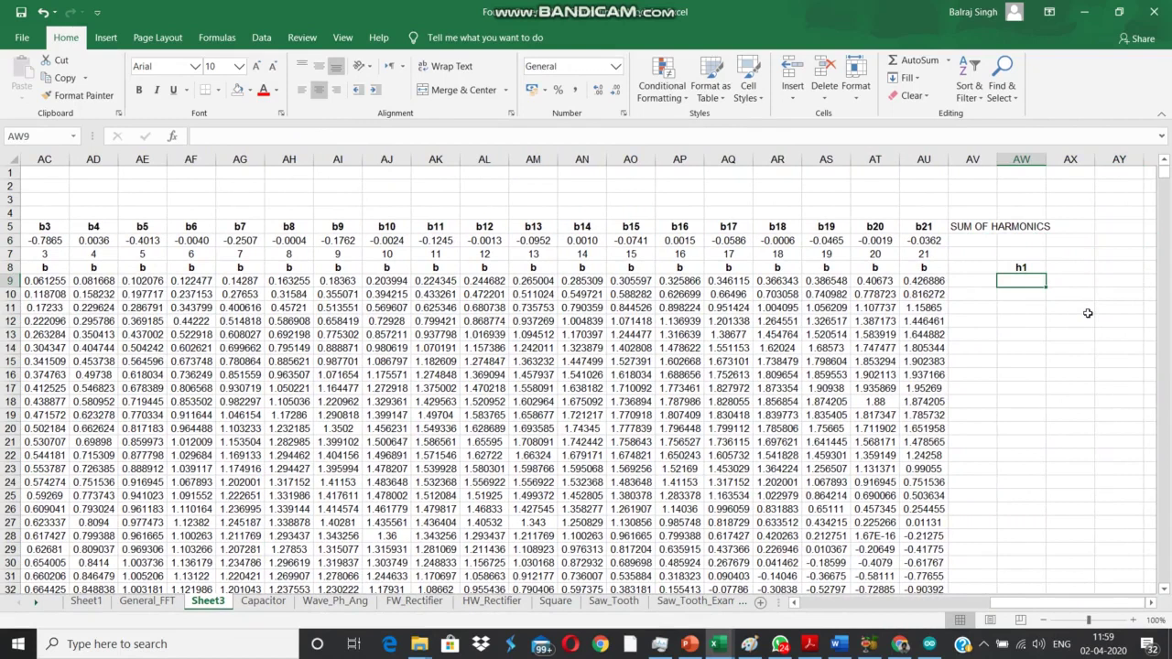
text(=$F$)
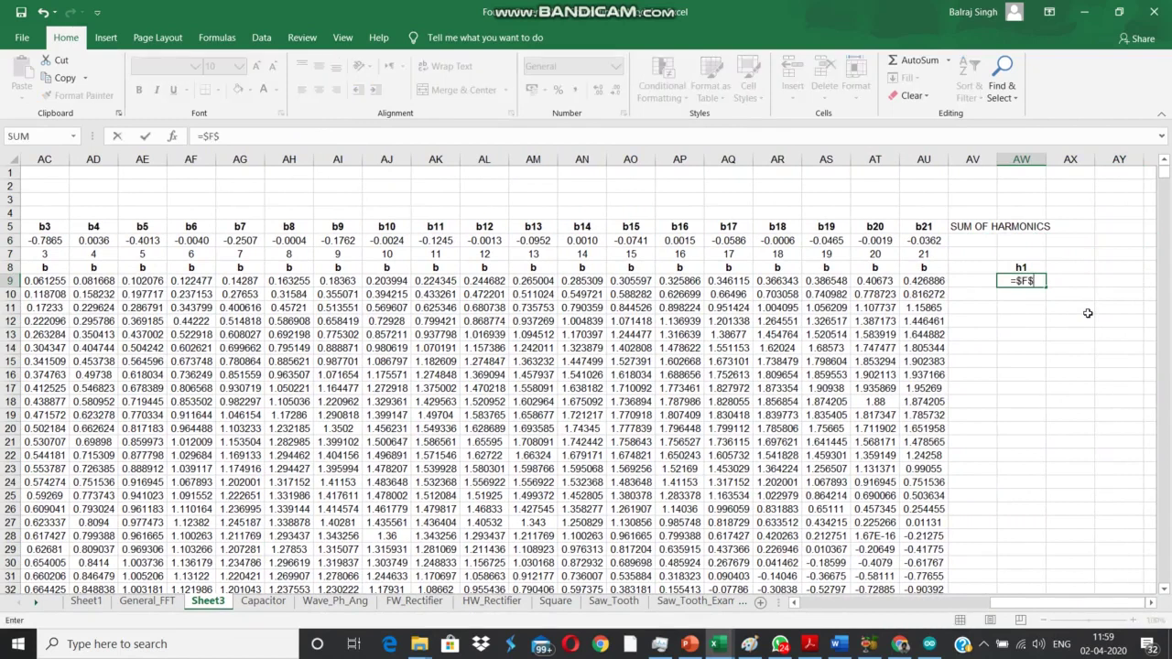
text(6*COS)
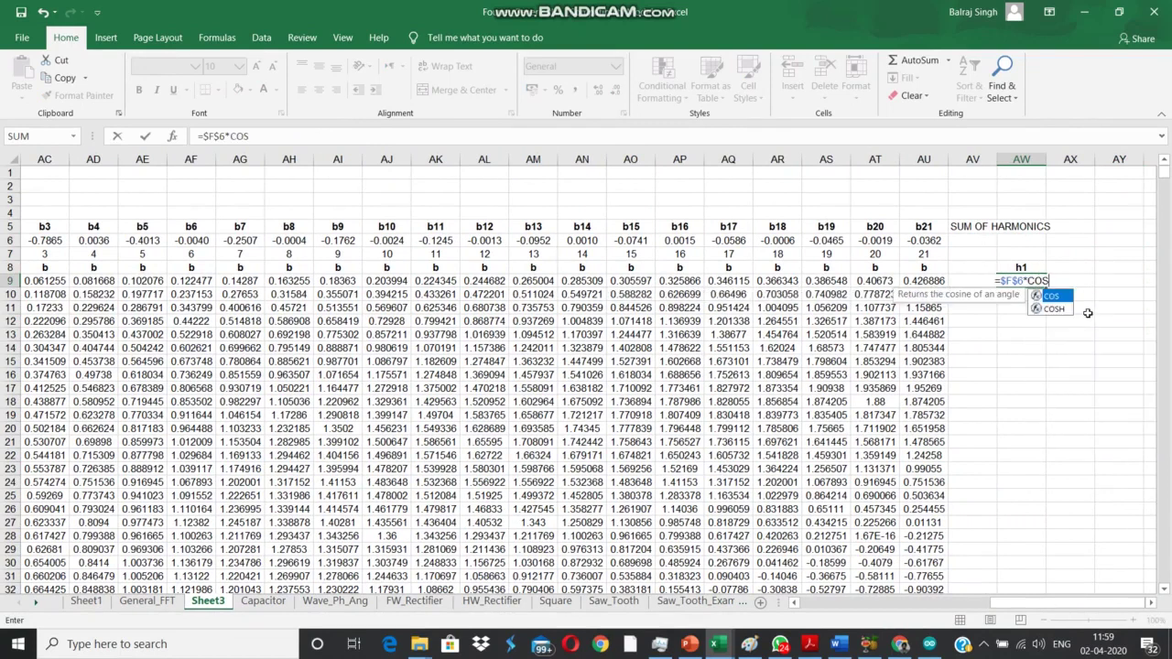
text(()
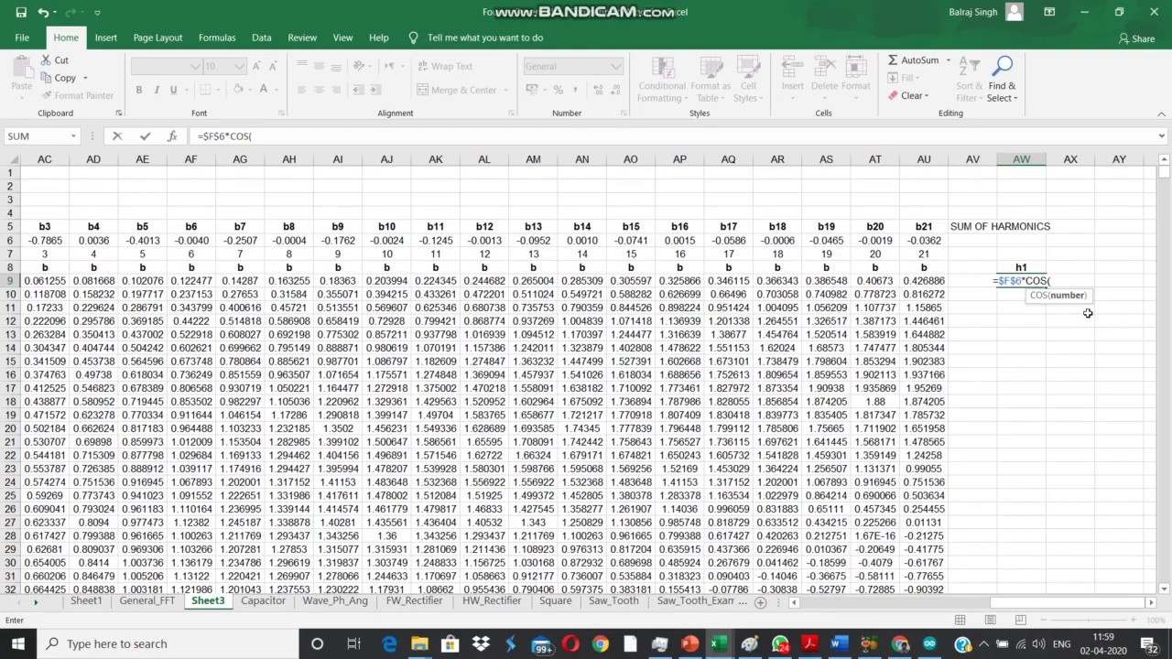
text(F7)
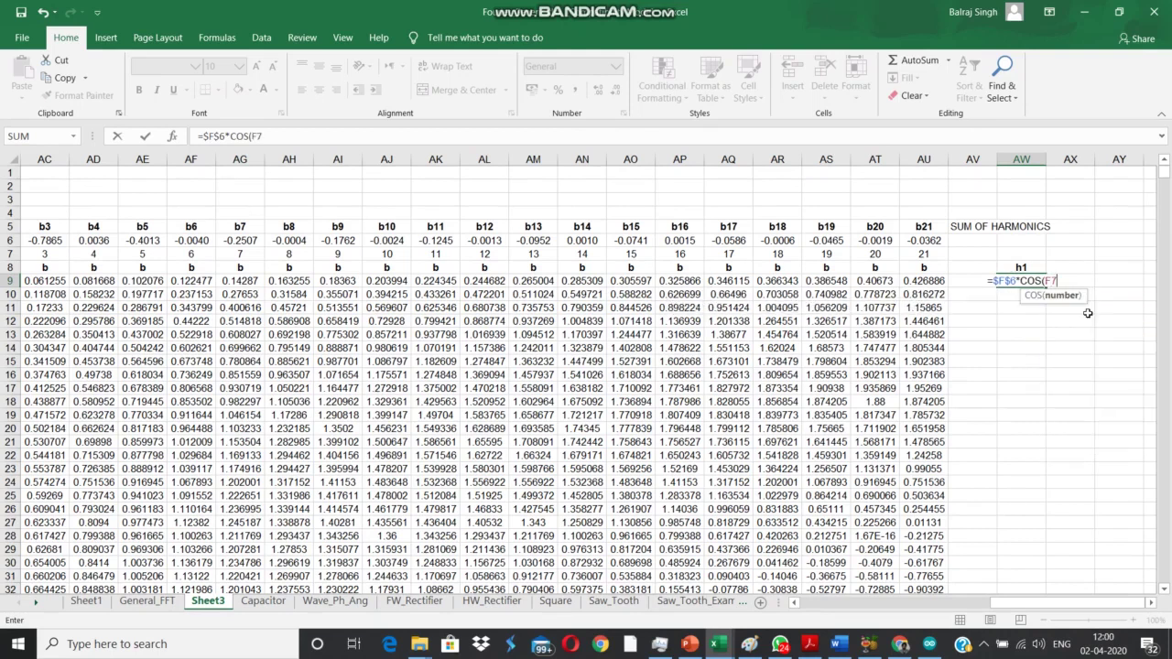
text(*)
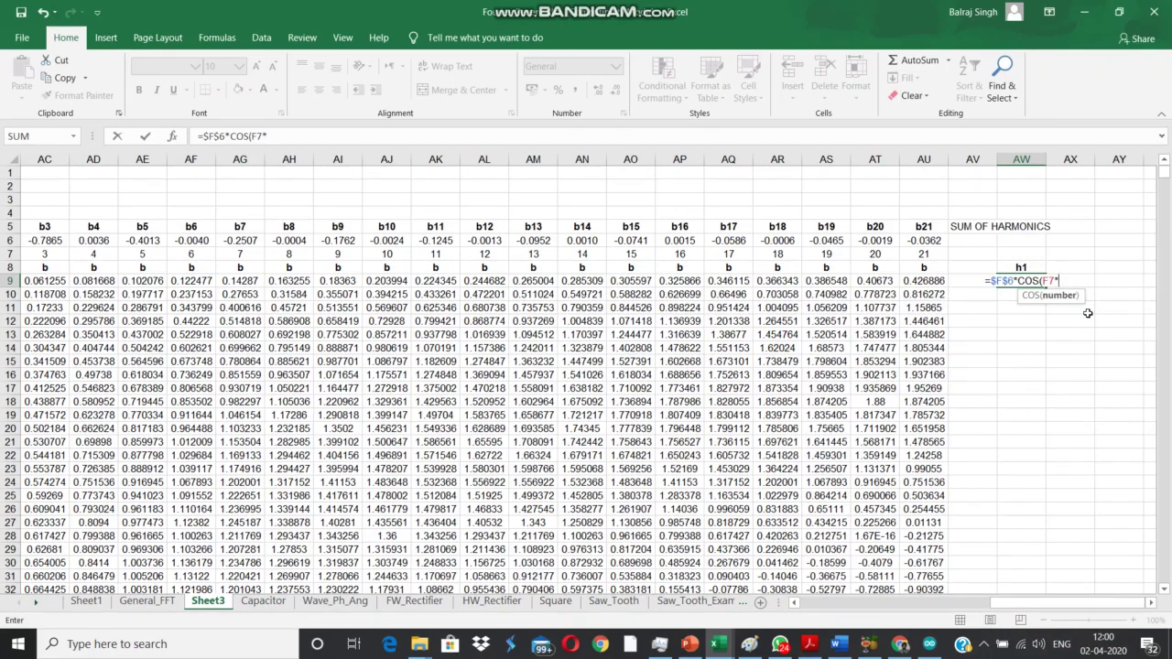
- Scroll left to view the harmonic-number cells while editing the h1 formula
drag(1024, 605, 769, 596)
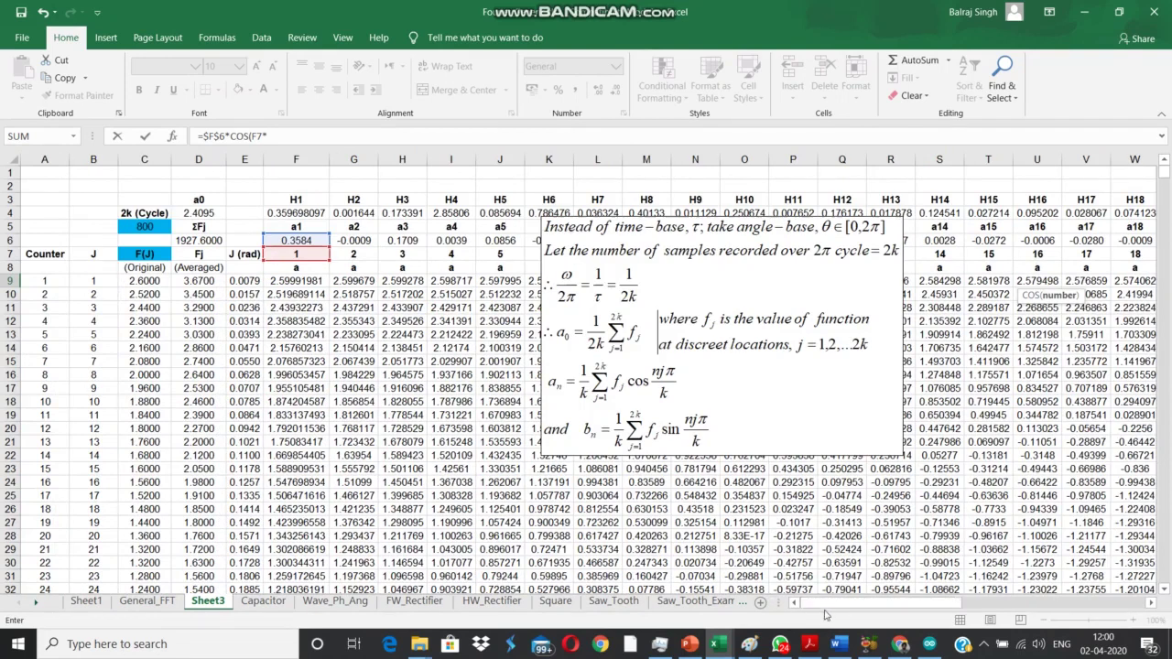
- Cancel the unfinished cosine formula and reselect AW9 under the h1 heading
key(alt+Tab)
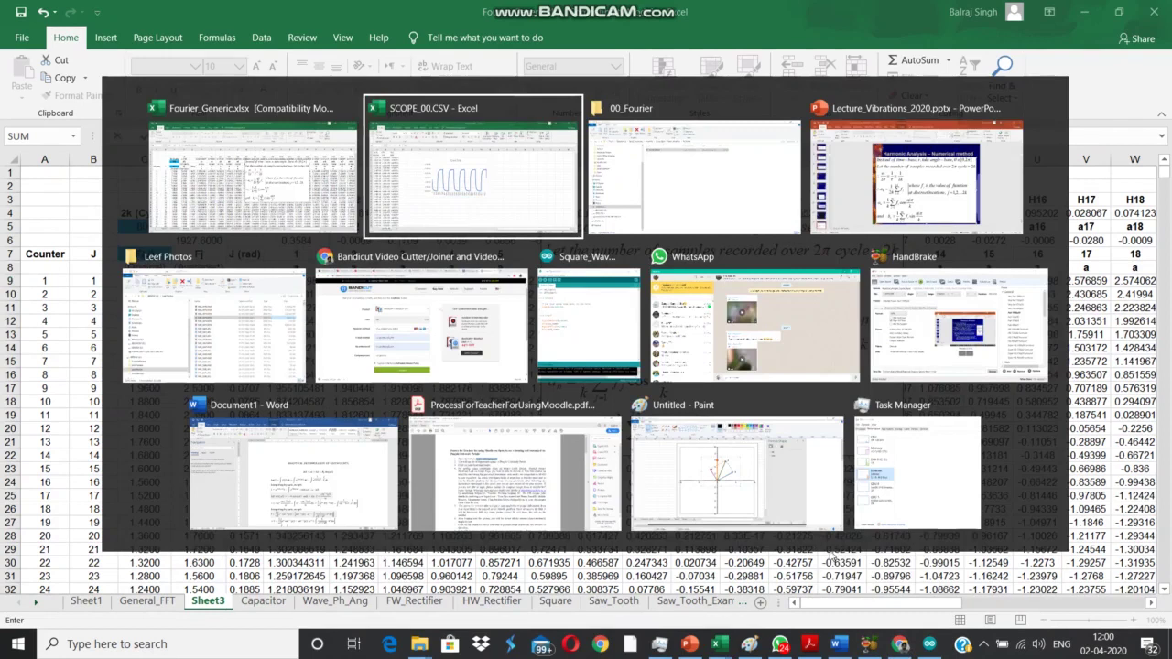
key(Escape)
click(985, 644)
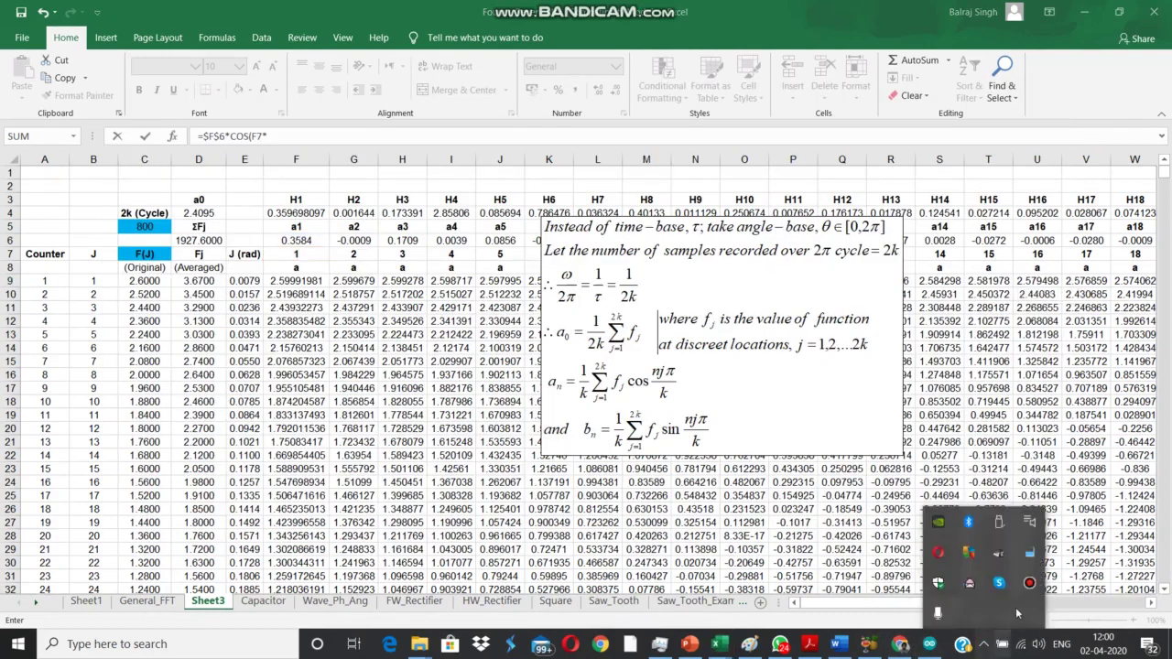
click(1029, 582)
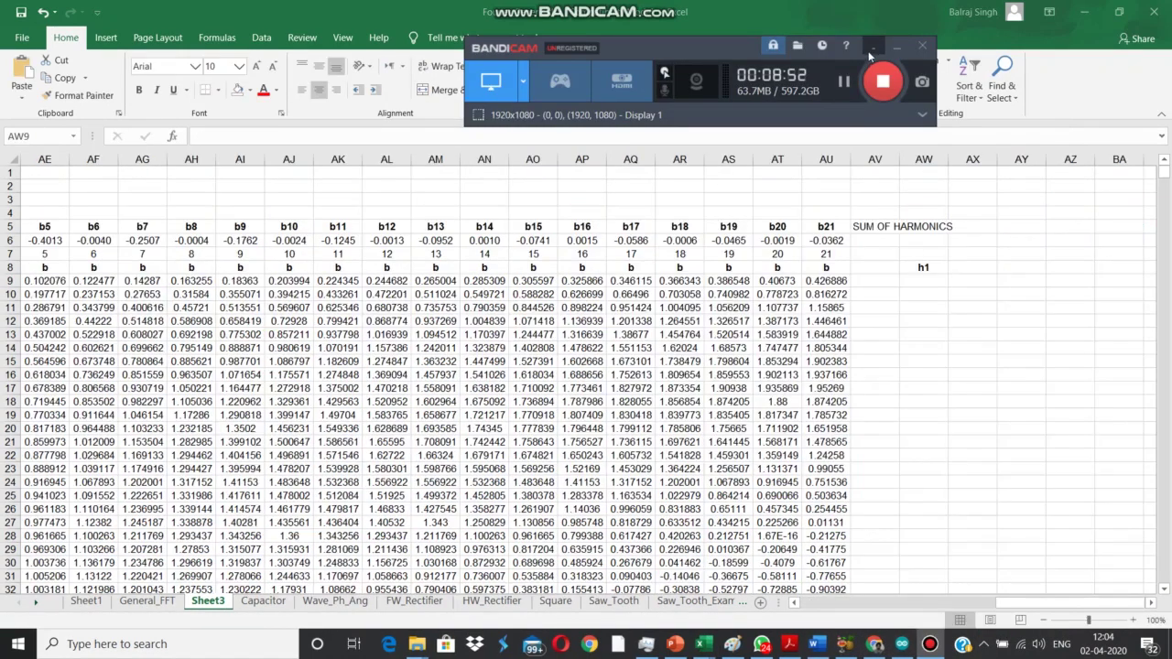
key(Escape)
click(923, 45)
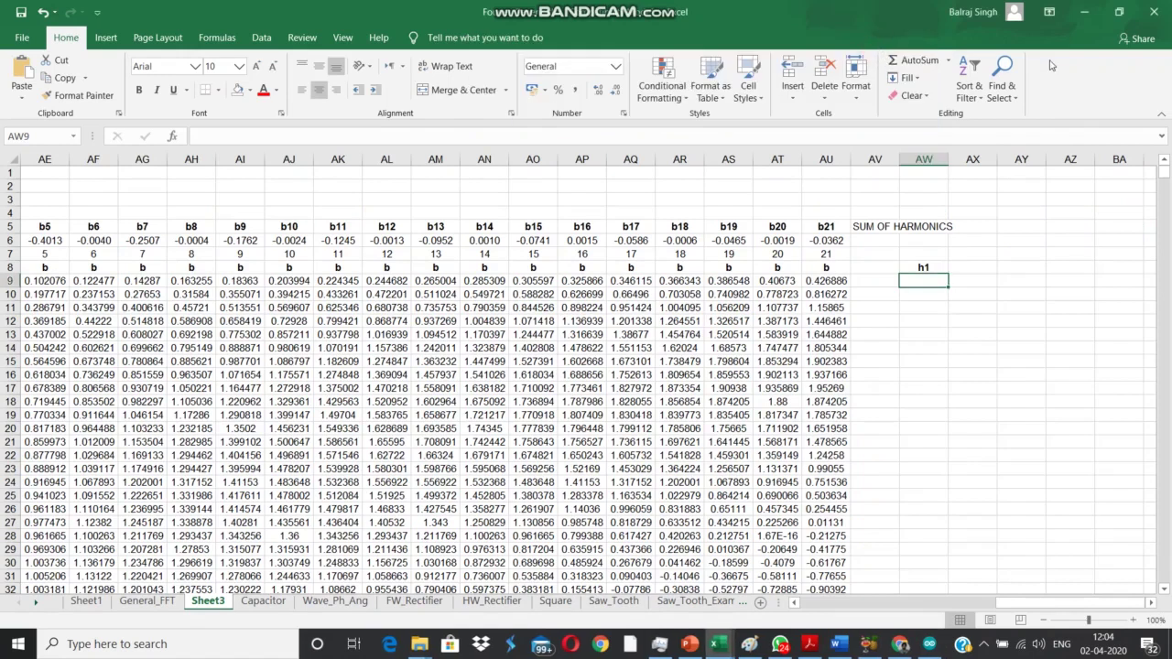
- Enter =F$6*COS(F$7*$E9)+AA$6*SIN(F$7*$E9) in AW9, giving 0.335939
text(=)
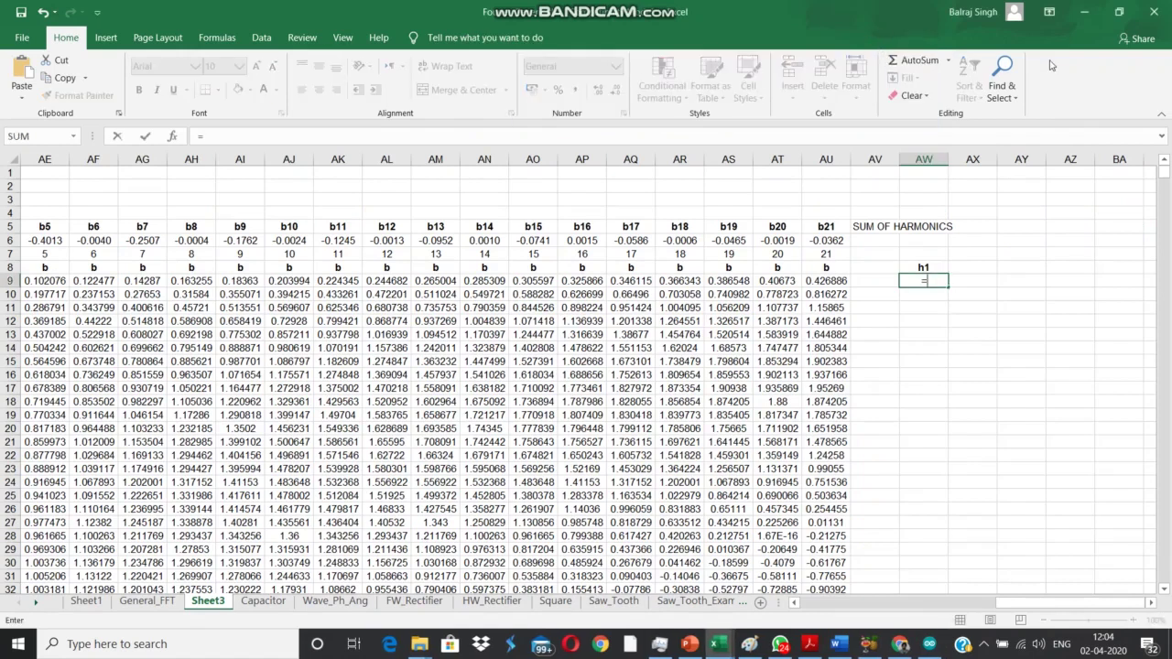
text(F)
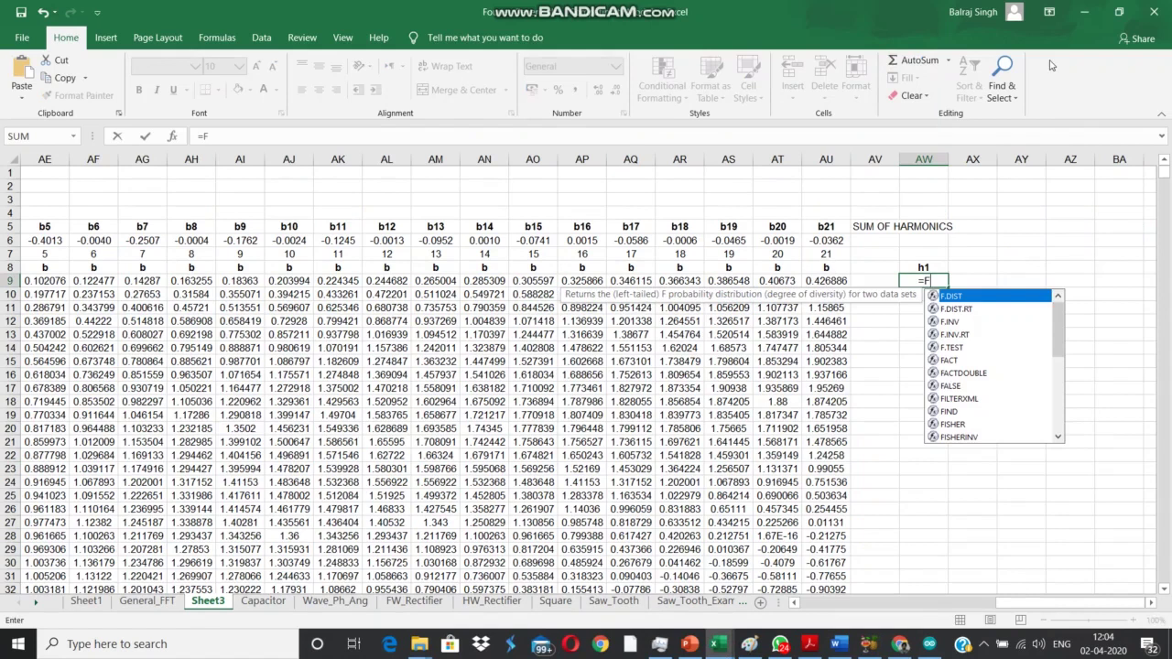
text($6)
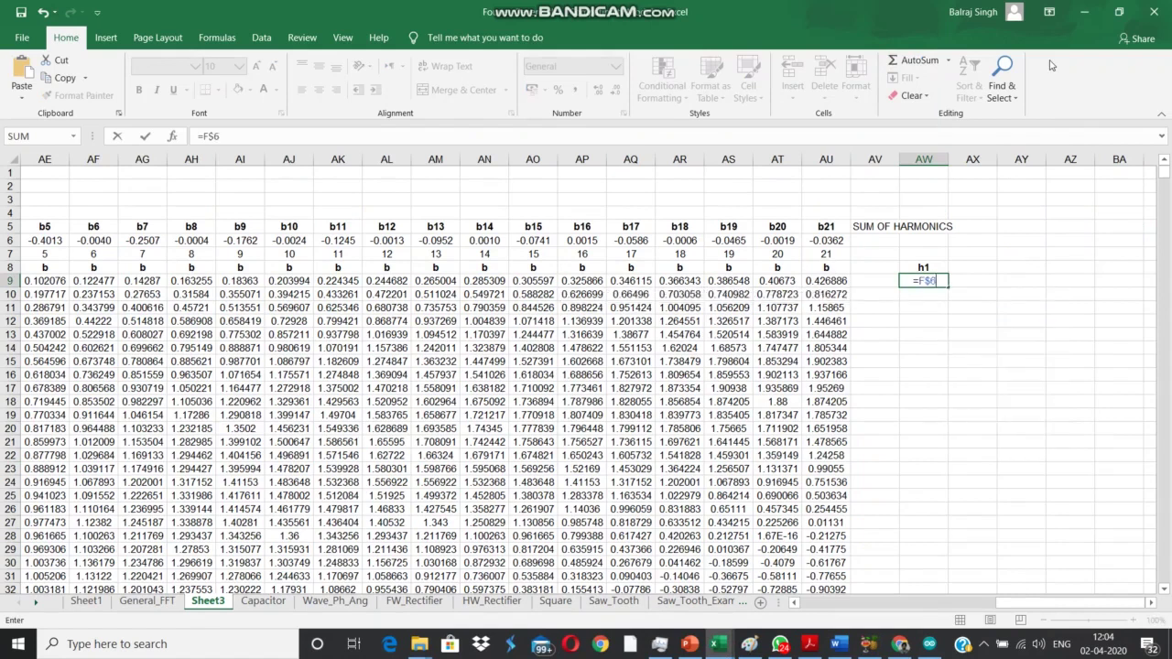
text(*COS()
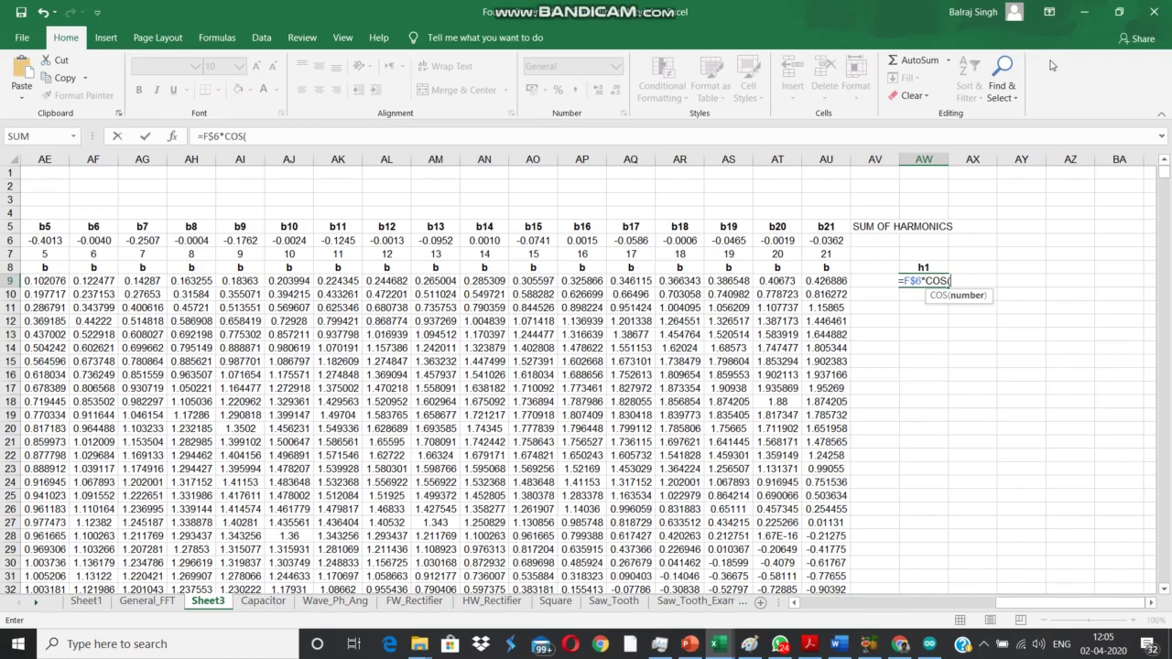
text(F$7)
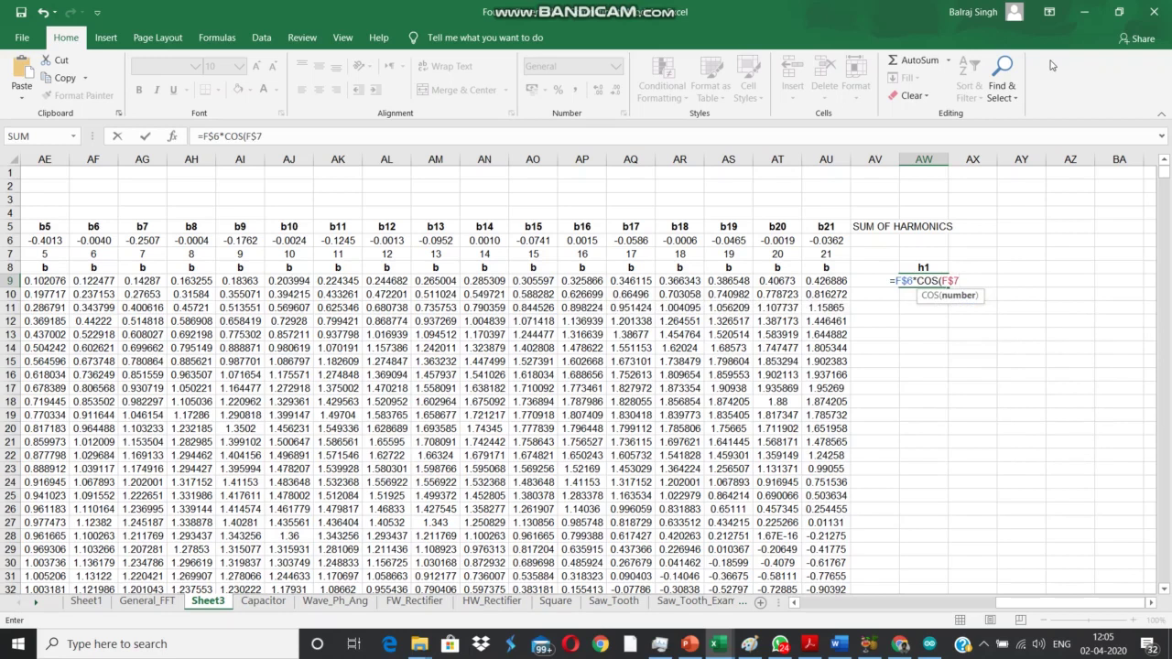
text(*)
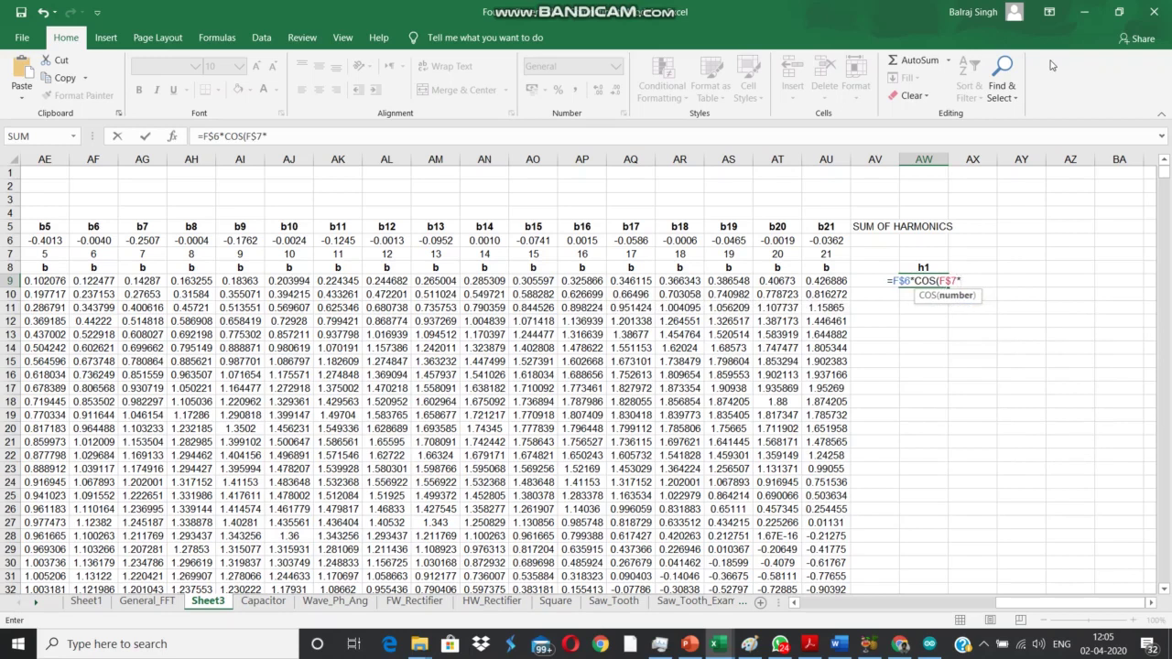
text($)
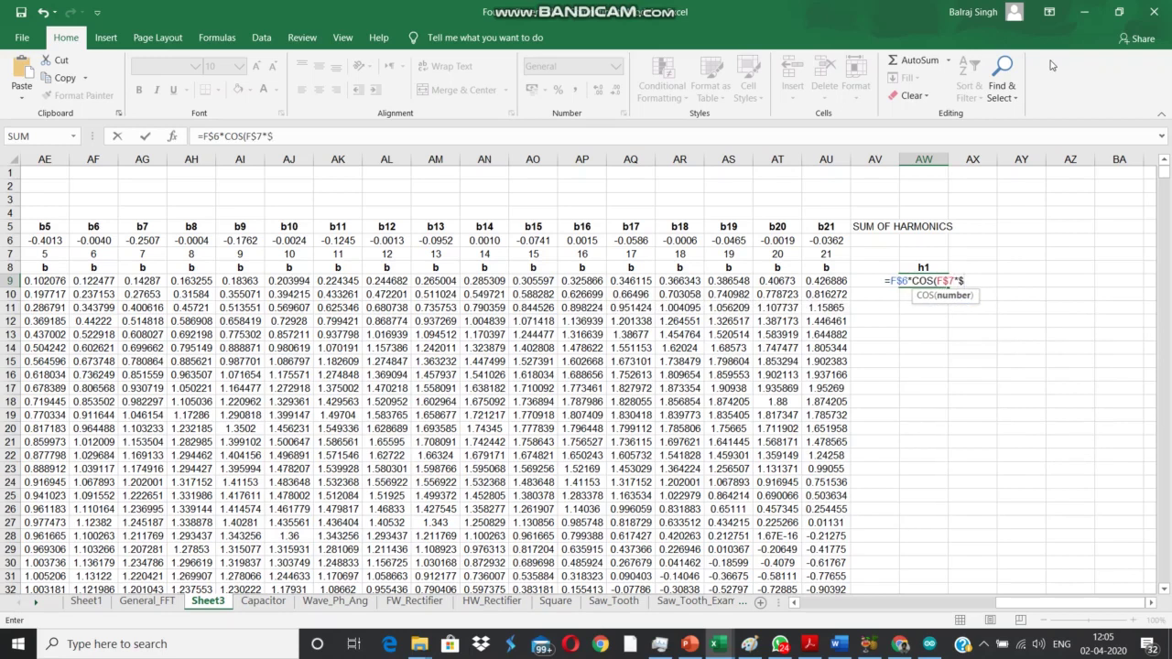
text(E9))
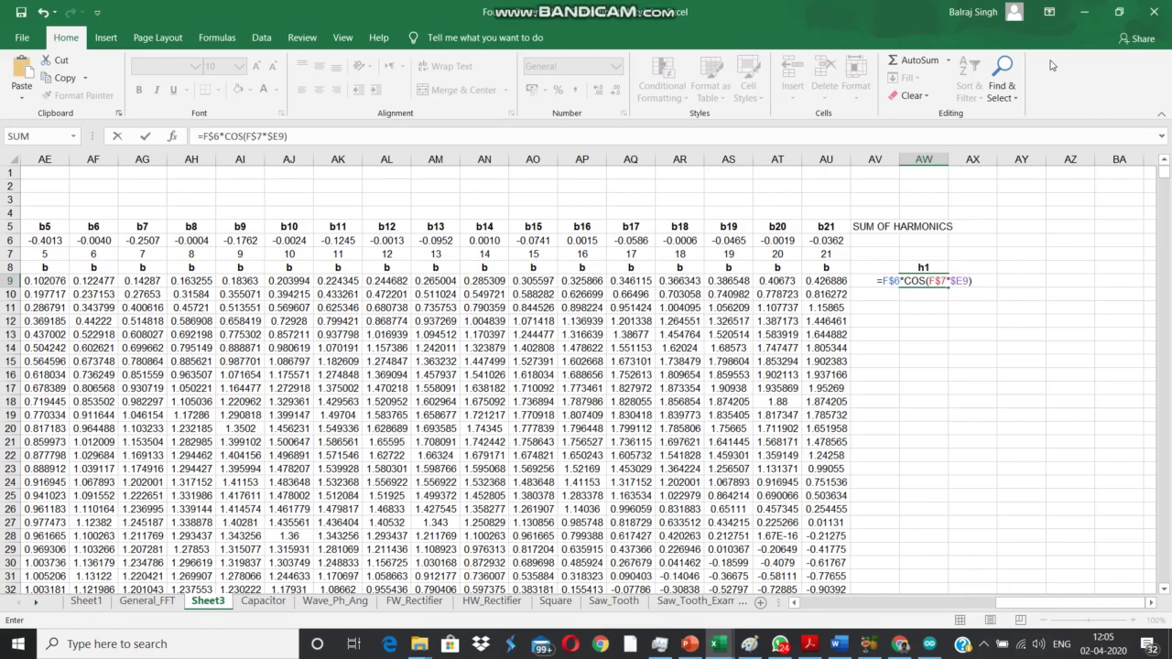
text(+)
text(S)
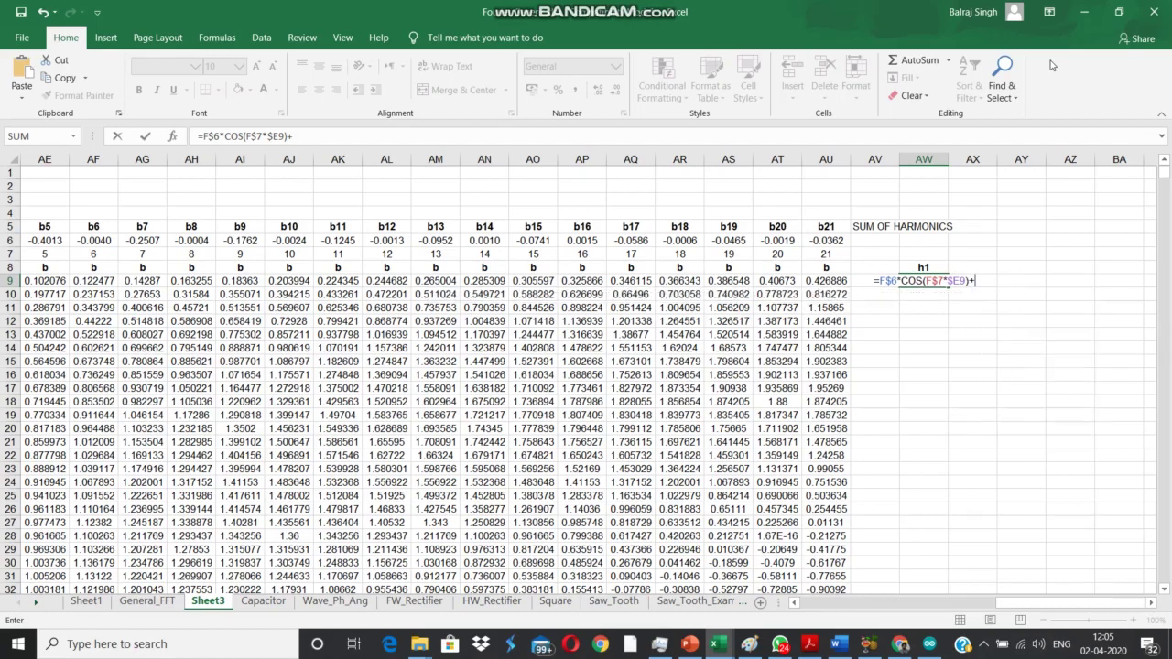
text(AA)
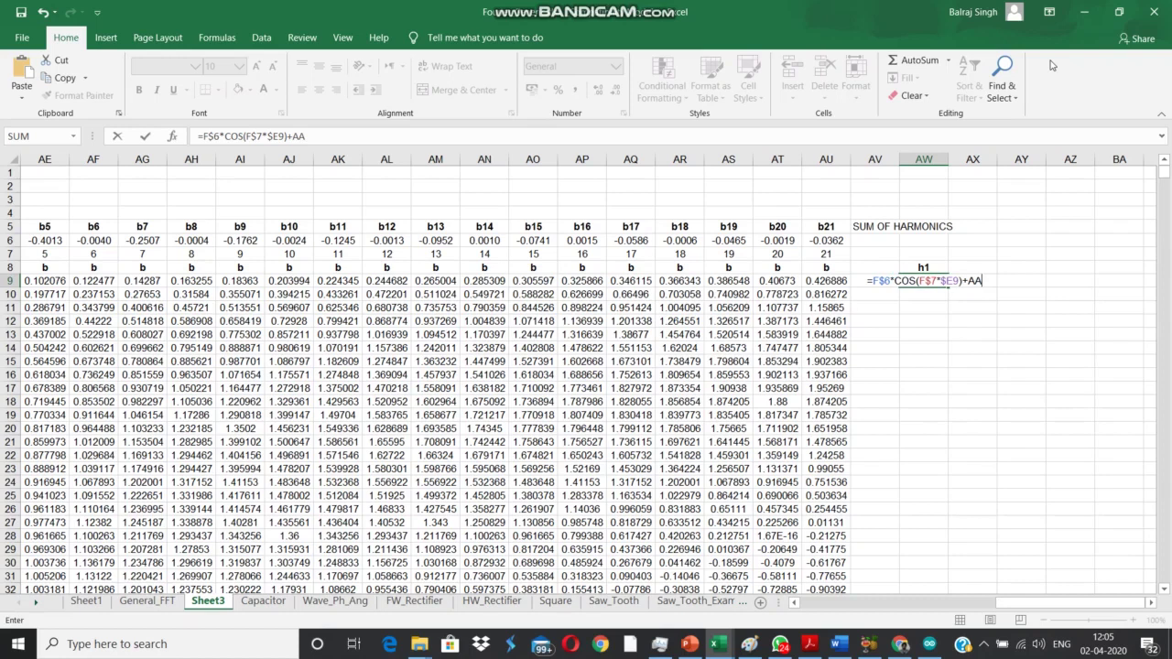
text($6)
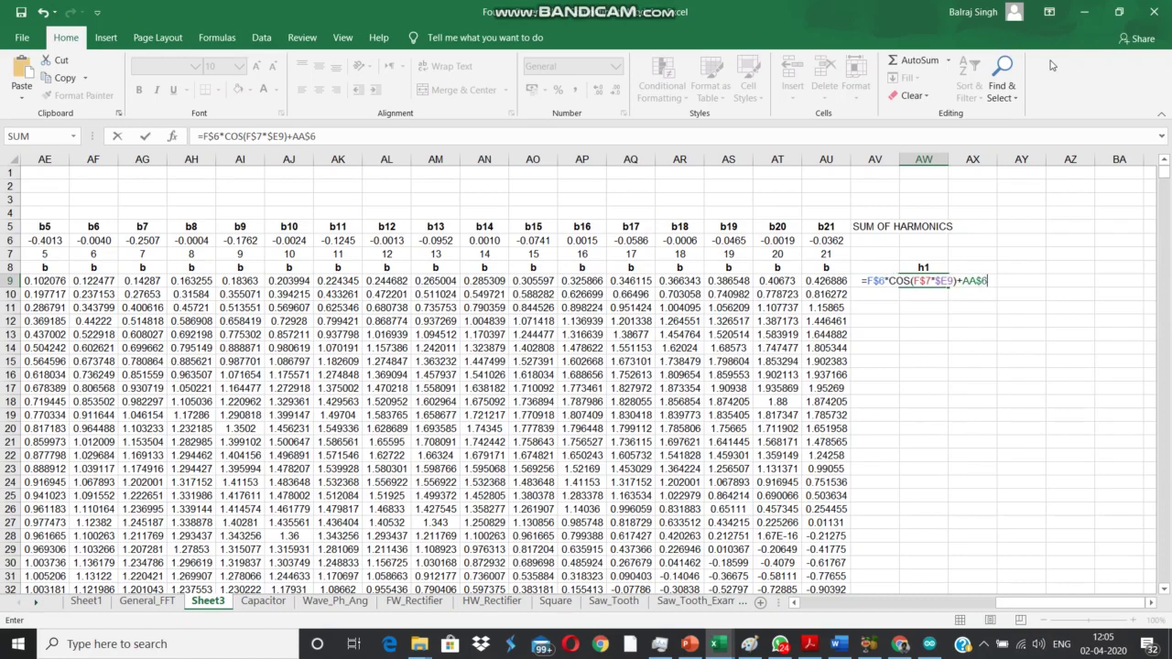
text(*)
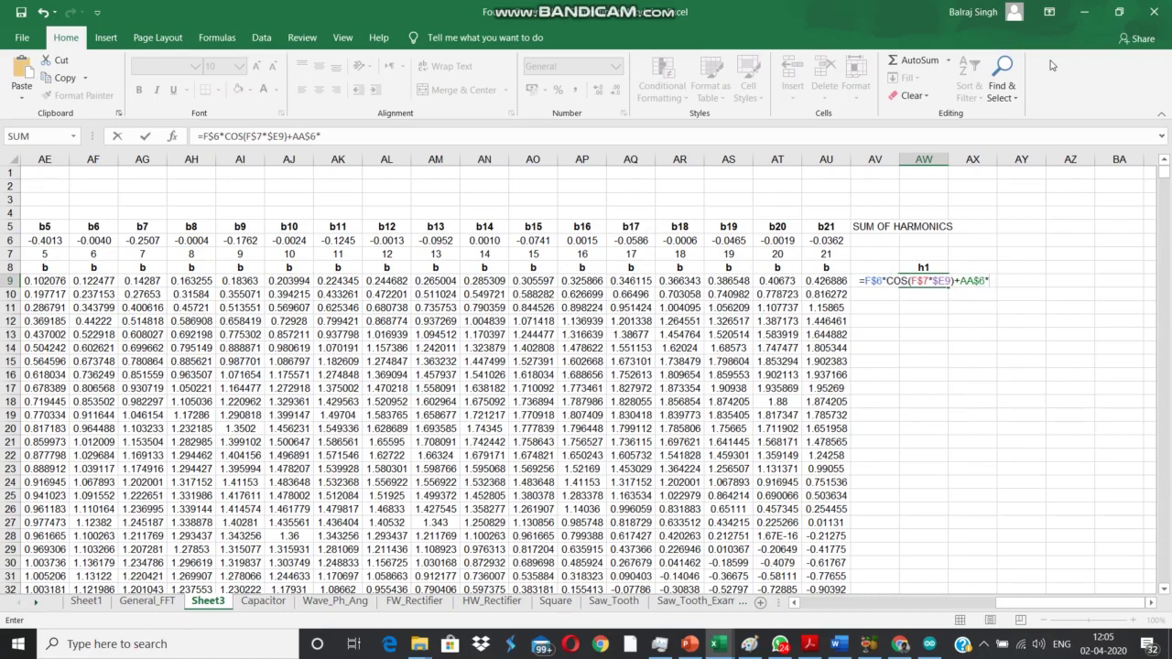
text(SIN()
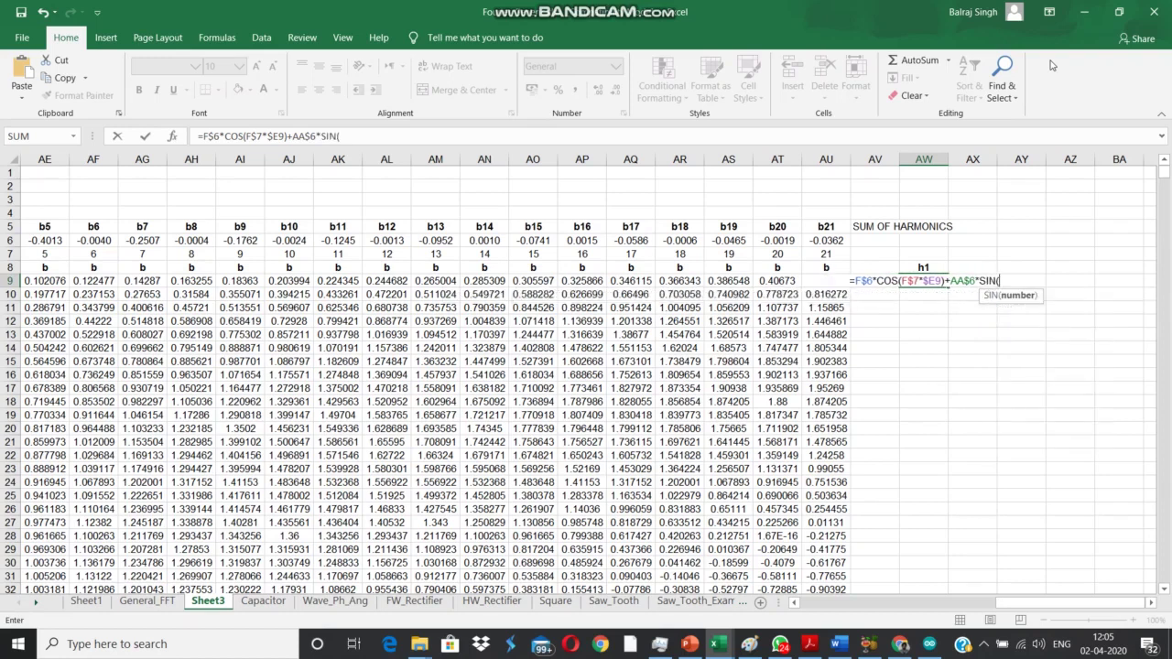
text(F$7)
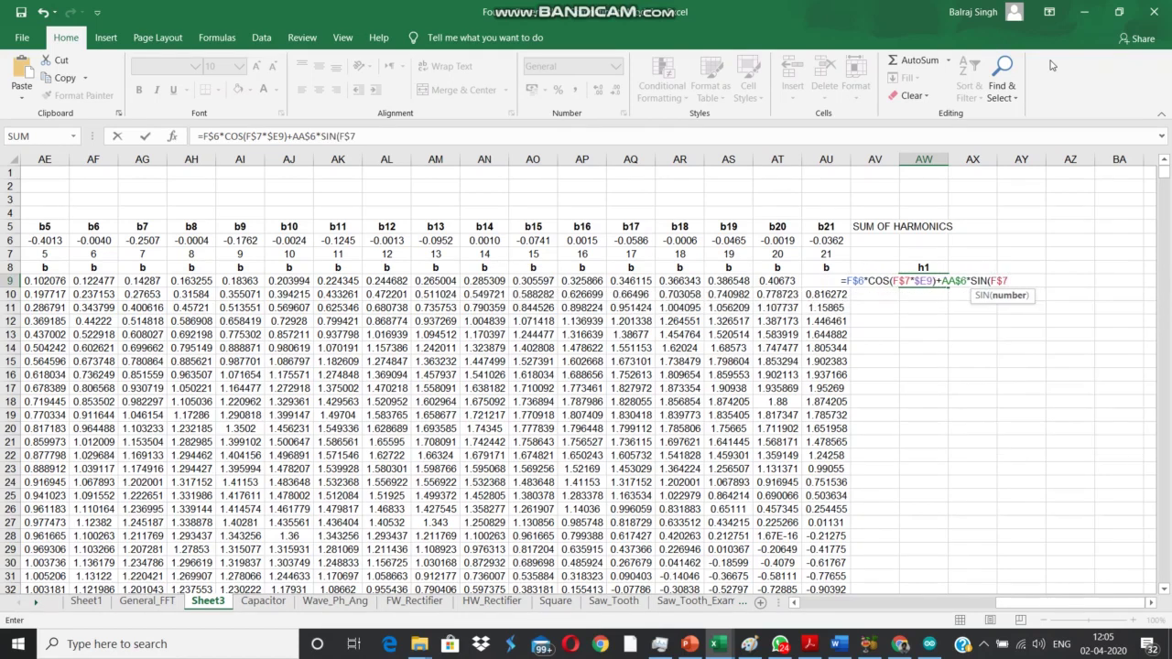
text(*)
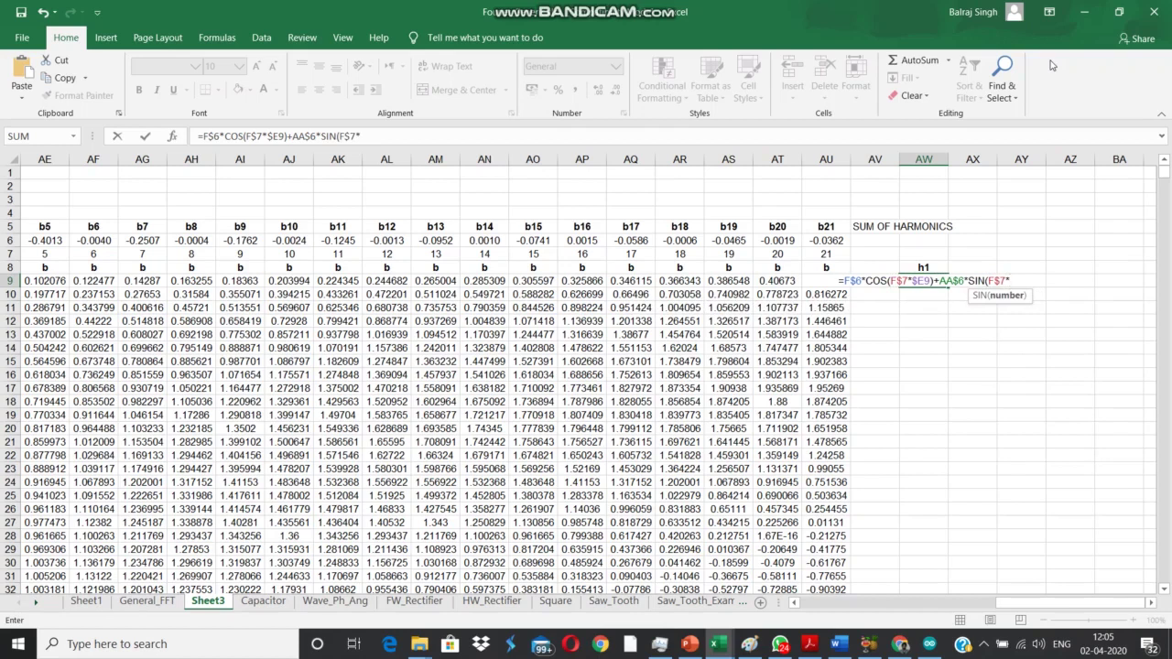
text($E9))
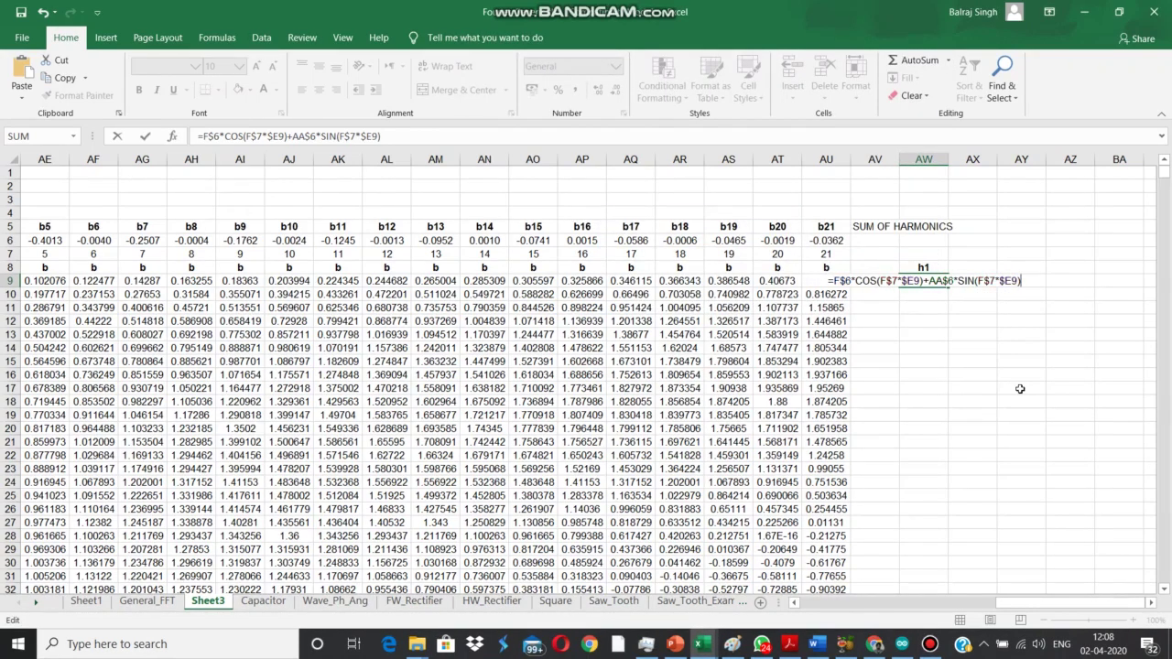
key(Return)
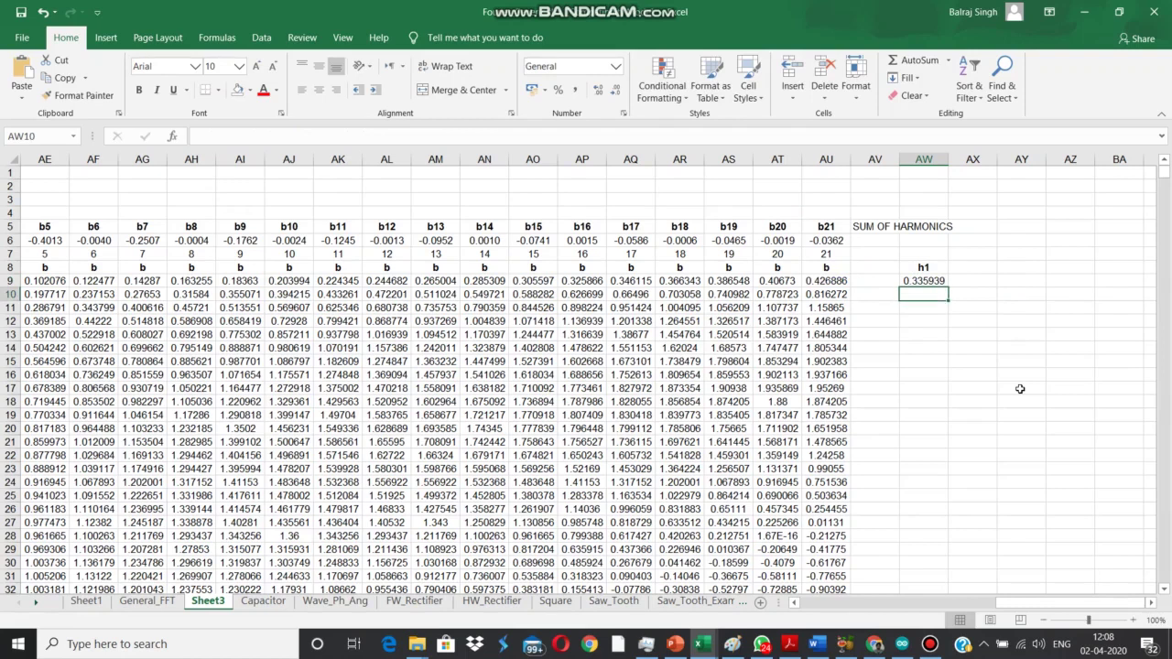
key(Up)
key(Up)
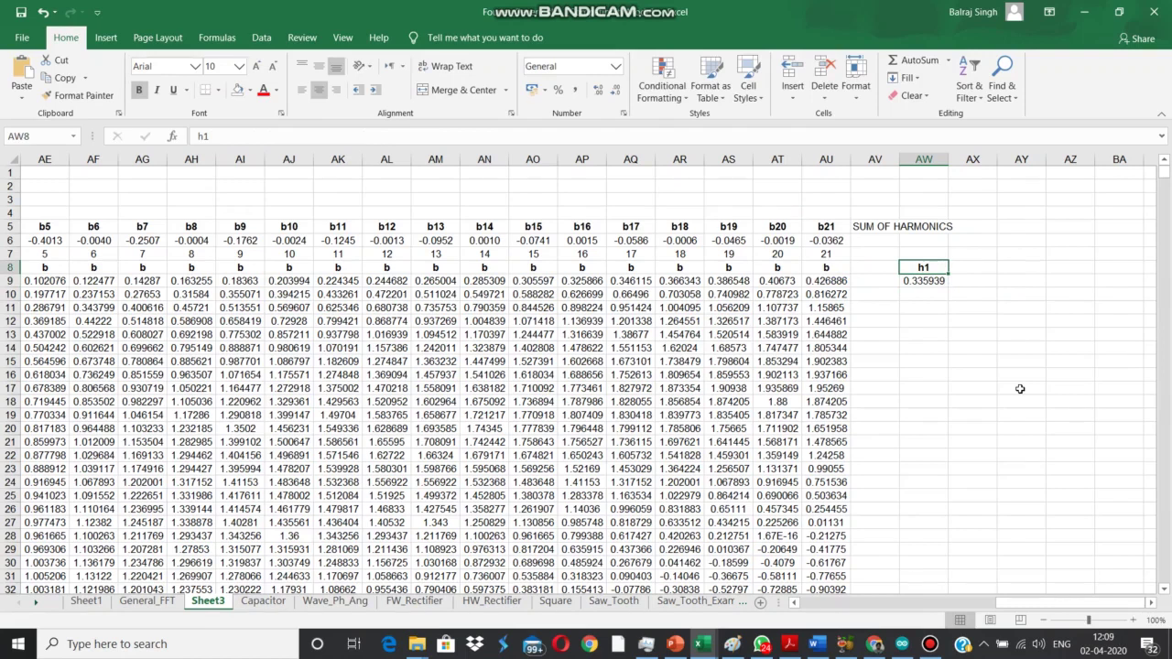
- Copy the =CONCATENATE("H",F7) label formula from cell F3
key(Left)
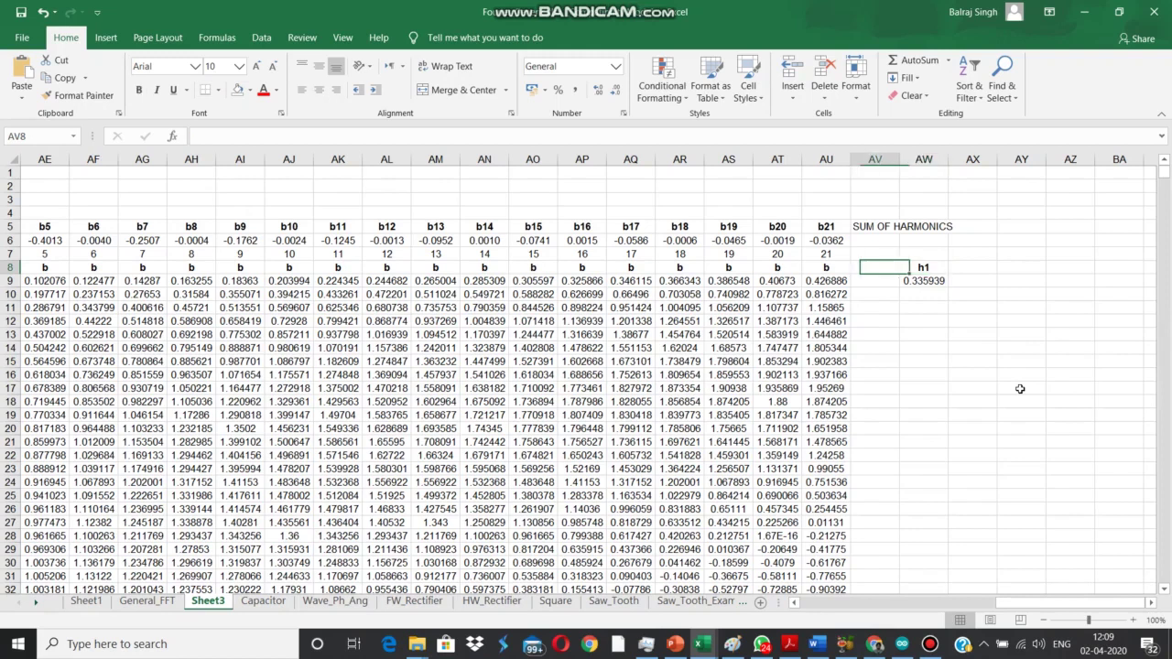
key(Right)
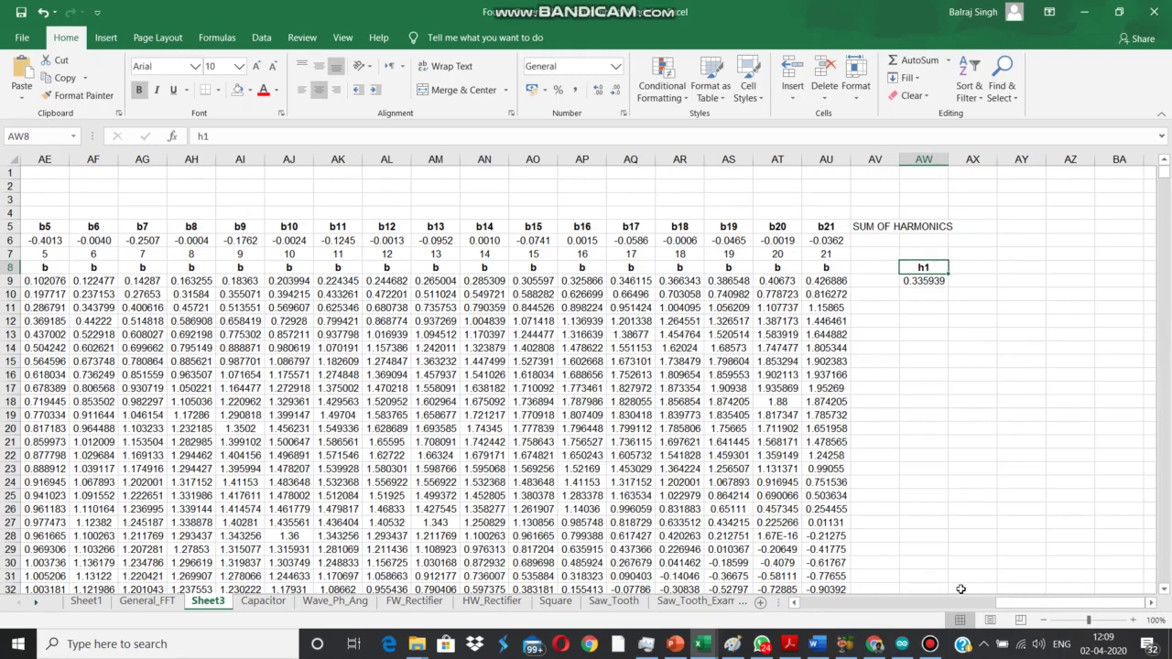
click(897, 612)
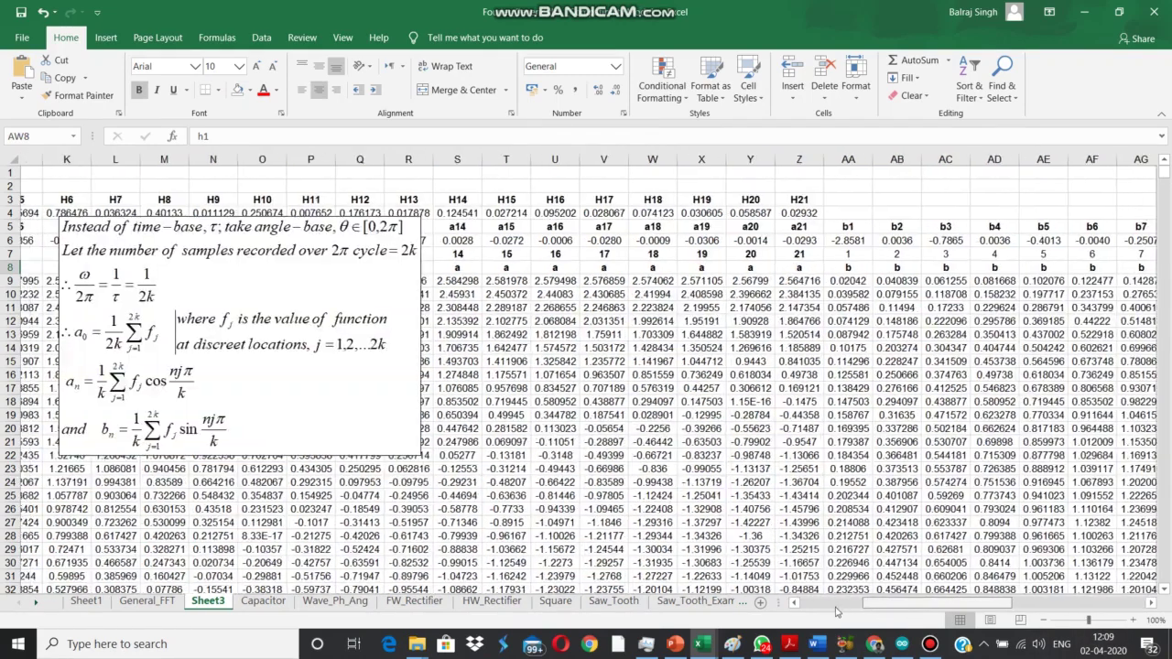
click(295, 199)
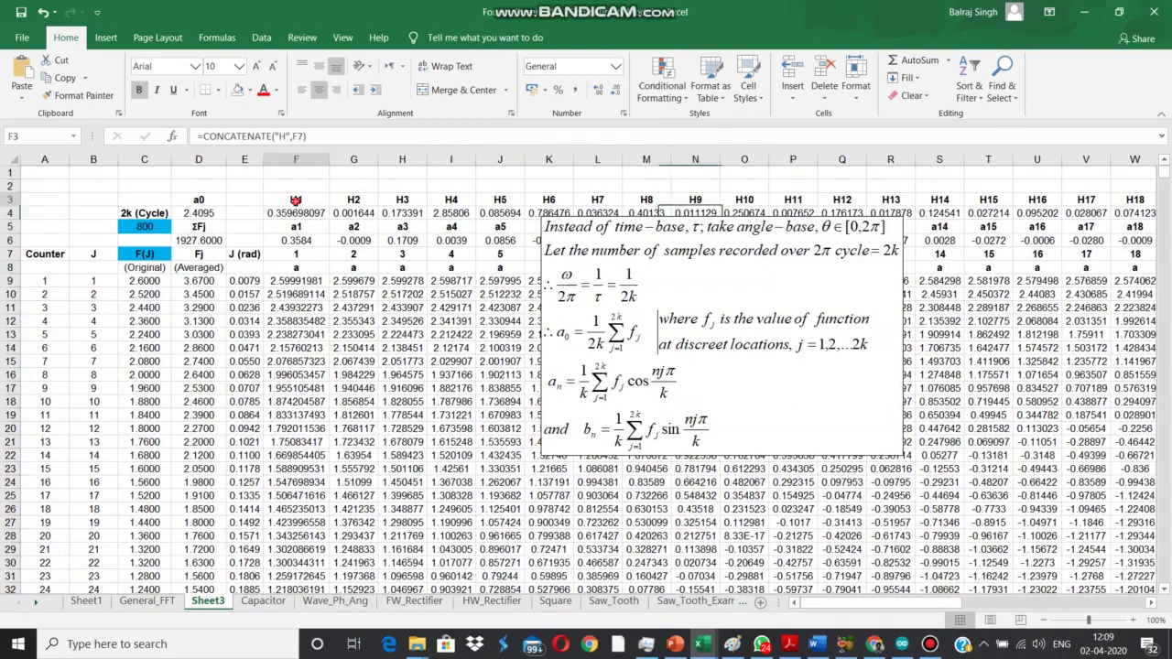
click(321, 136)
drag(311, 136, 188, 136)
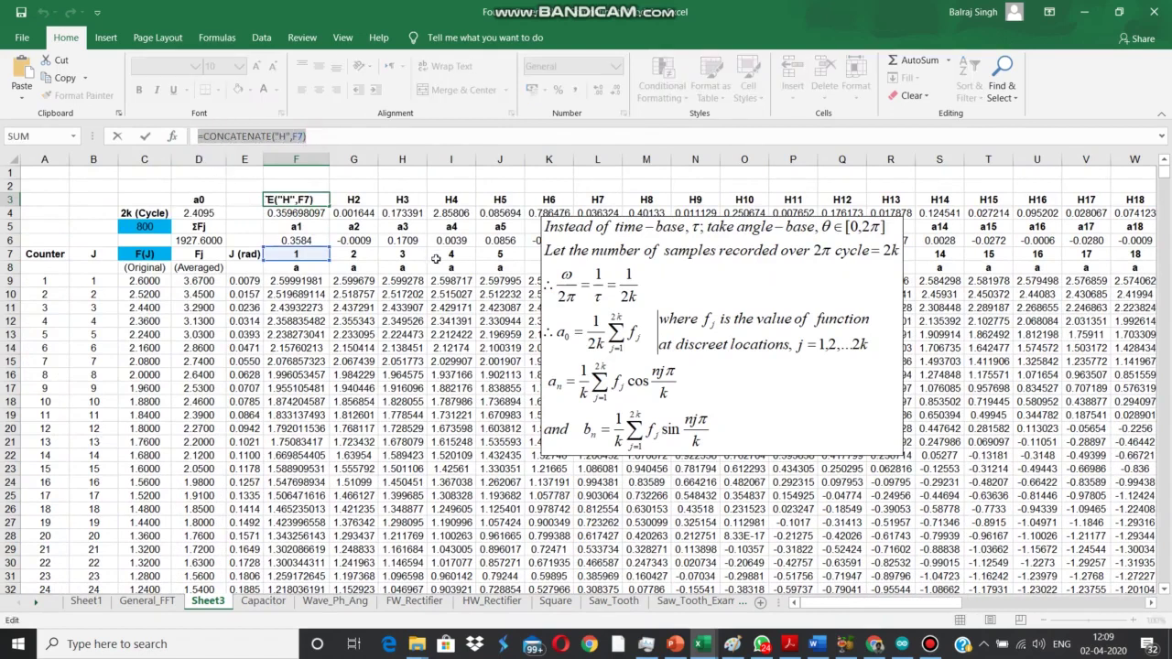
key(Tab)
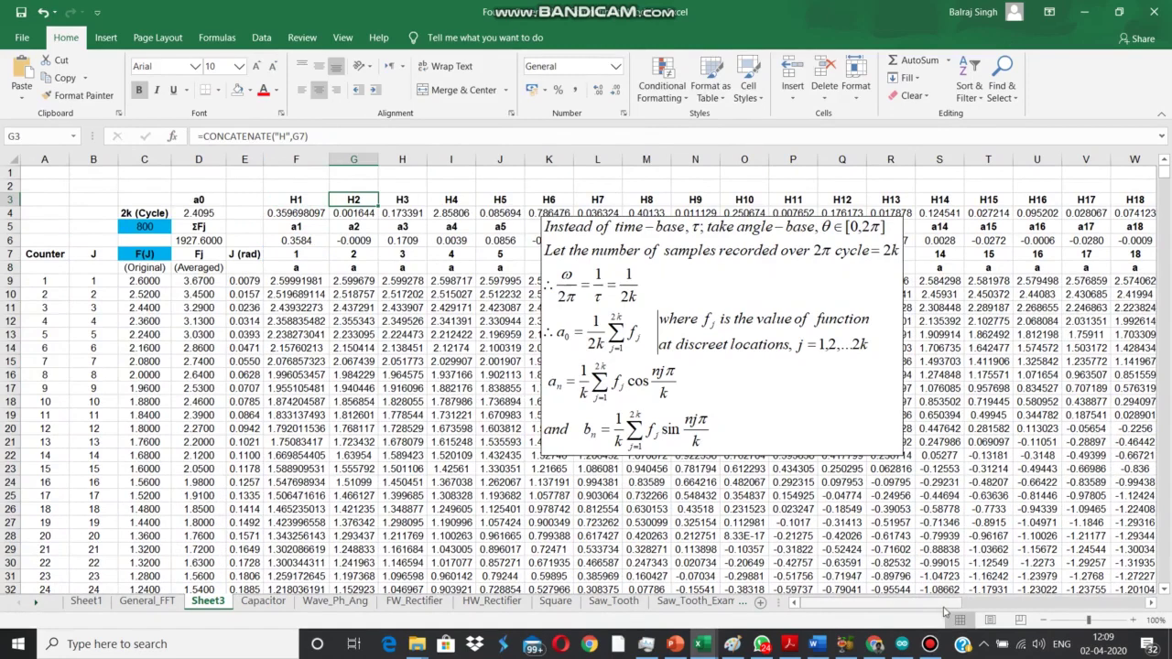
- Paste the label formula into AW8 to read H1, then select AW8:AW9
drag(911, 605, 1125, 600)
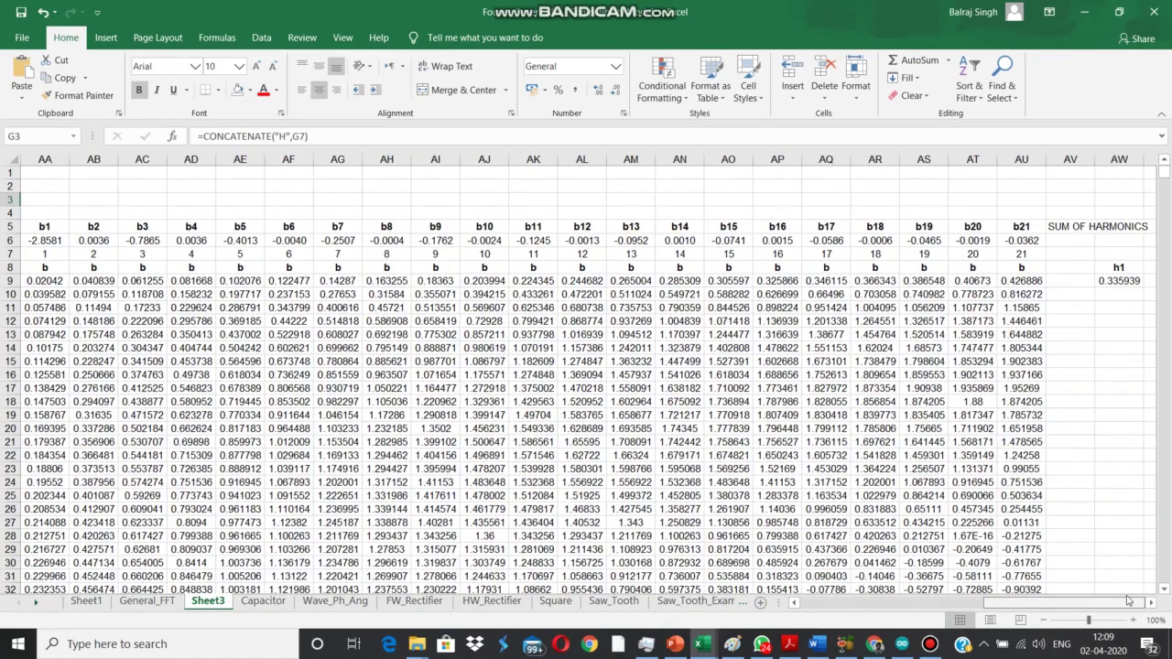
click(1122, 267)
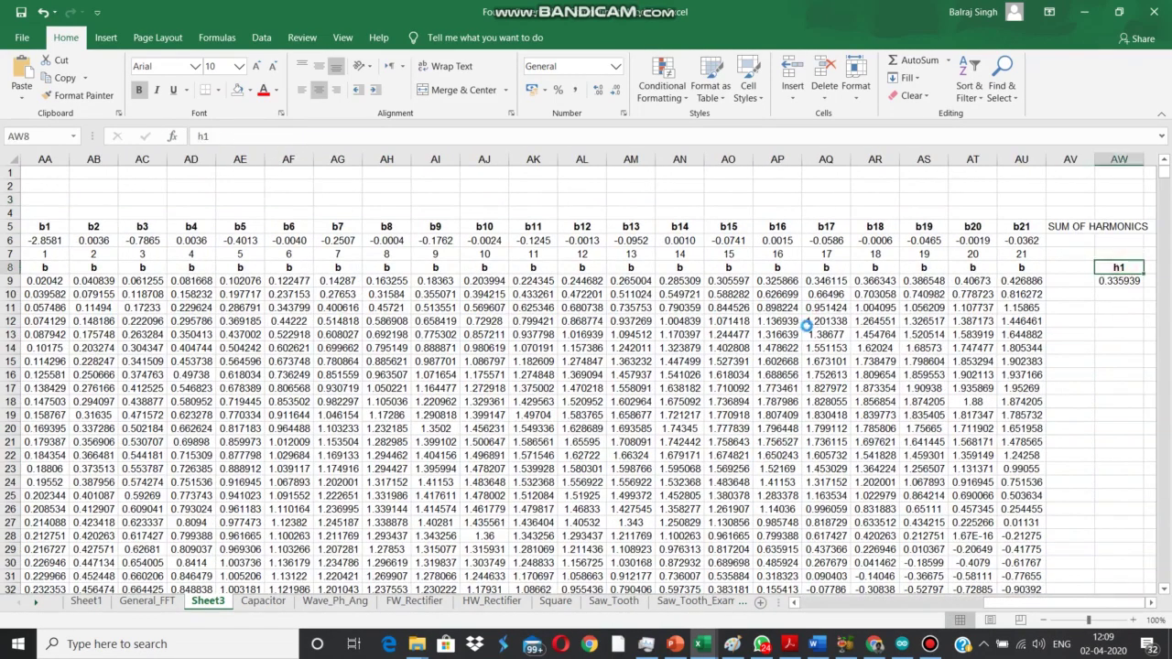
text(H1)
key(Tab)
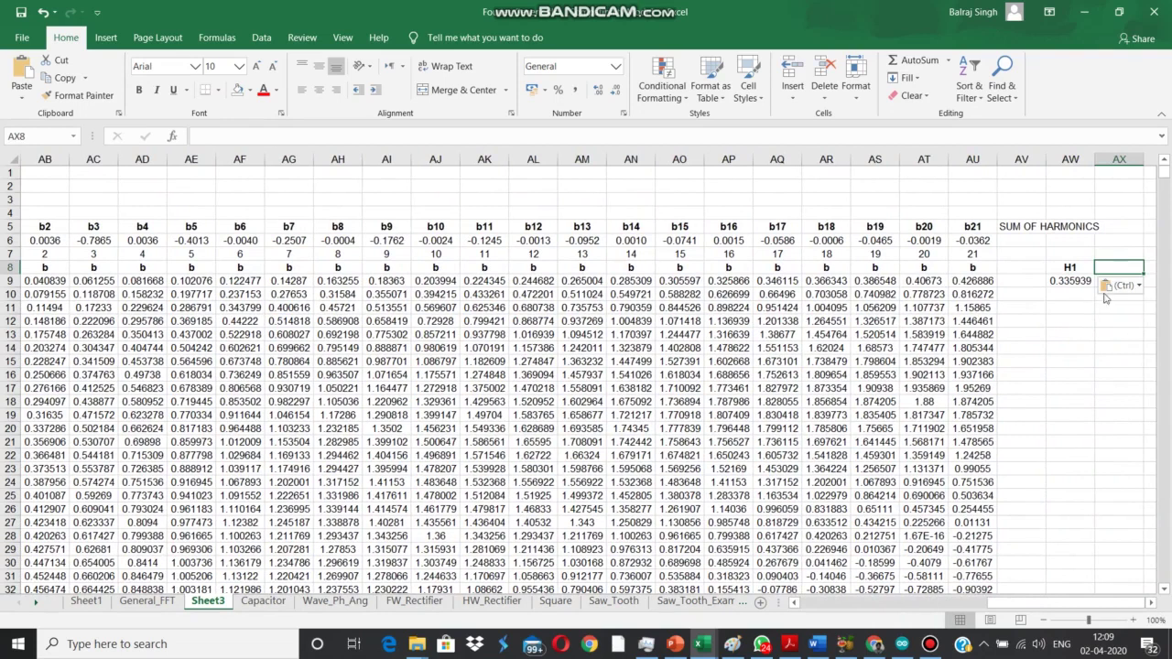
drag(1064, 266, 1064, 281)
- Paste the H1 heading and value across row 8 to create columns H2 through H21
key(ctrl+c)
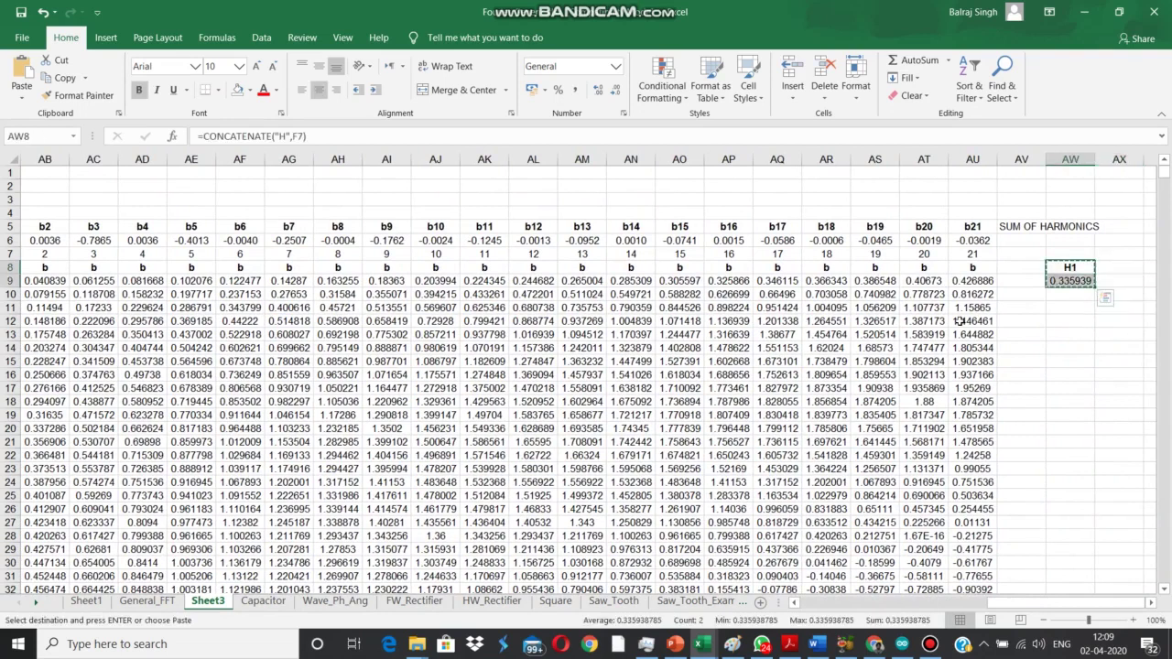
key(Right)
key(shift+Right)
key(shift+Right)
key(shift+Right)
key(shift+Right)
key(shift+Right)
key(shift+Right)
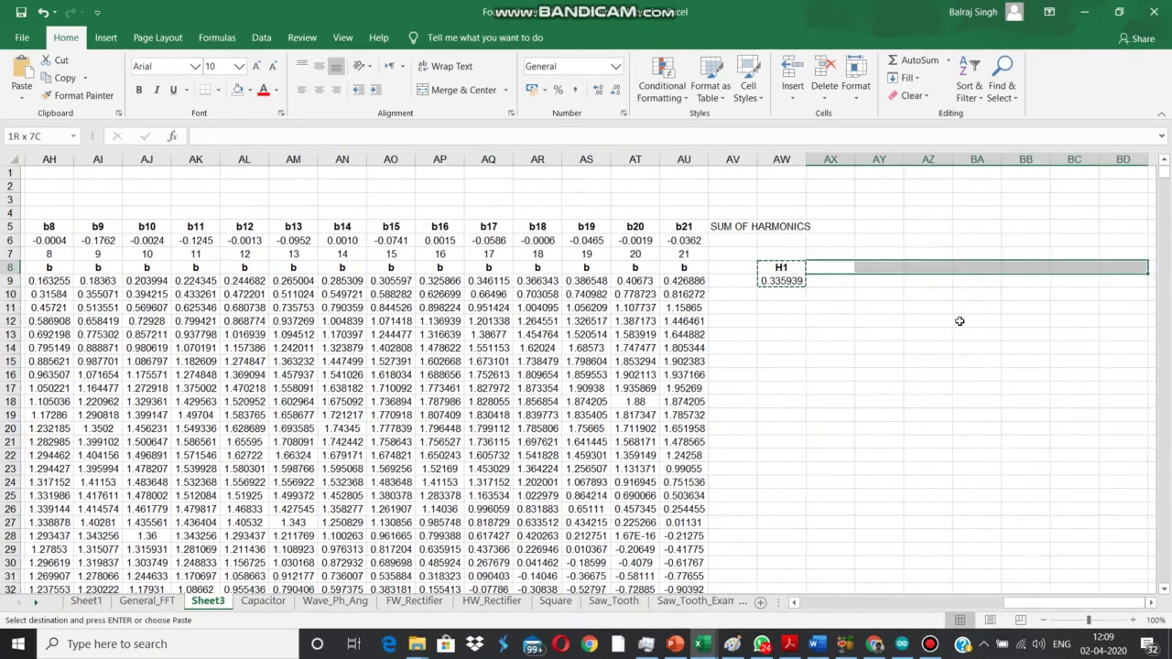
key(shift+Right)
key(shift+Right)
key(shift+Right)
key(shift+Right)
key(shift+Right)
key(shift+Right)
key(shift+Right)
key(shift+Right)
key(Return)
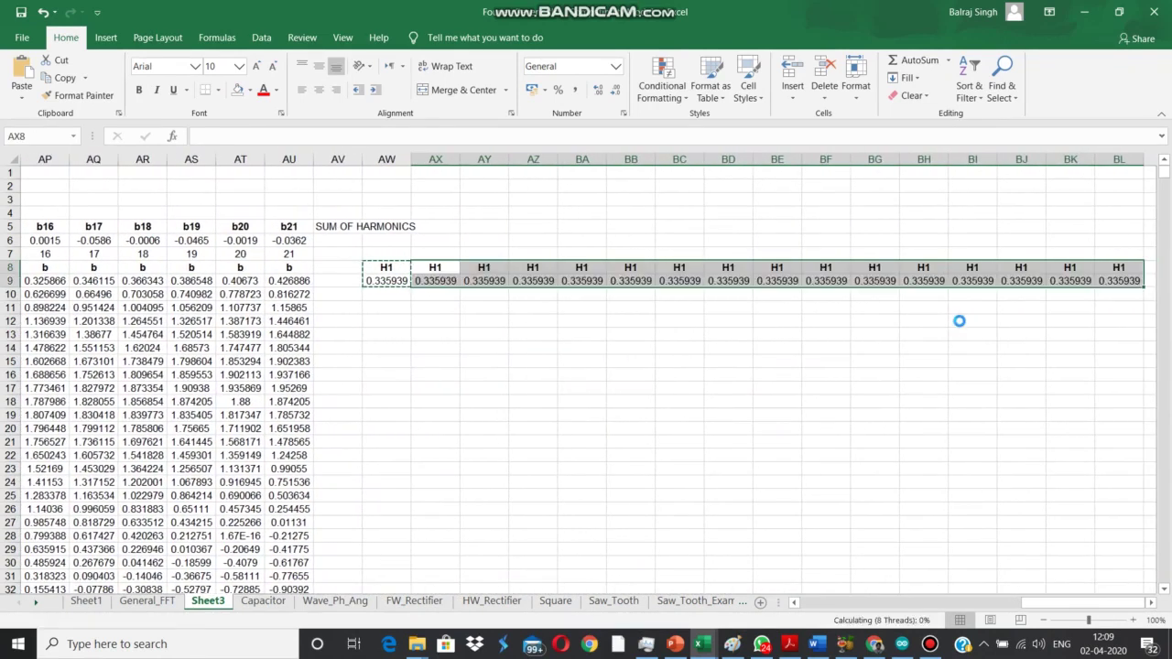
key(ctrl+Right)
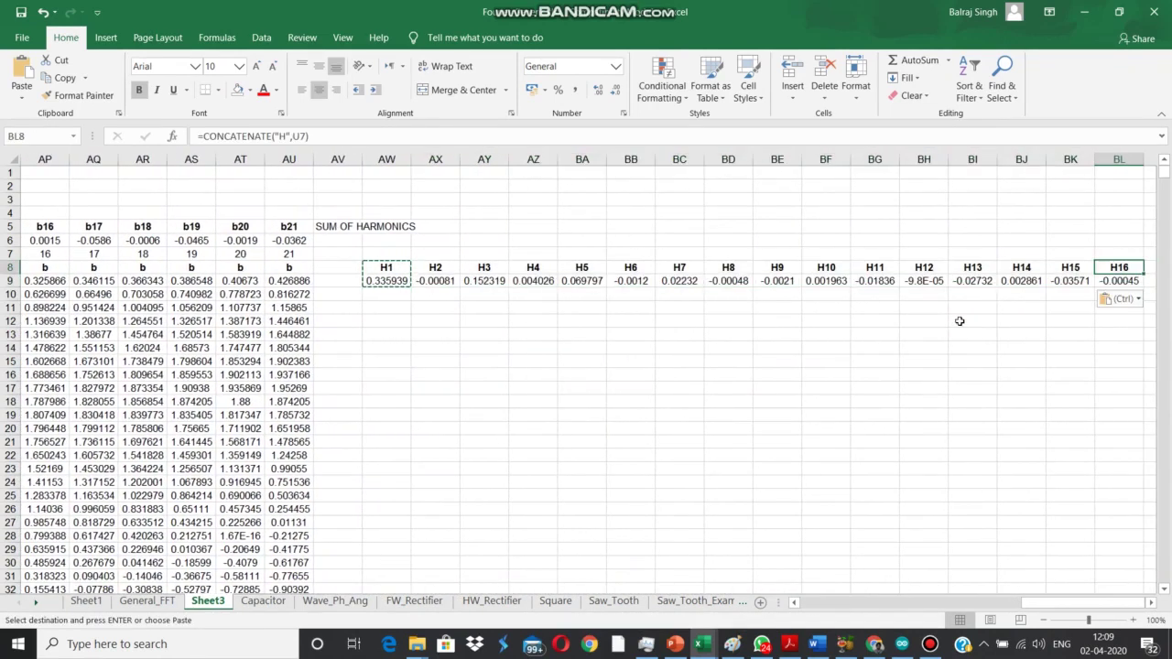
key(Right)
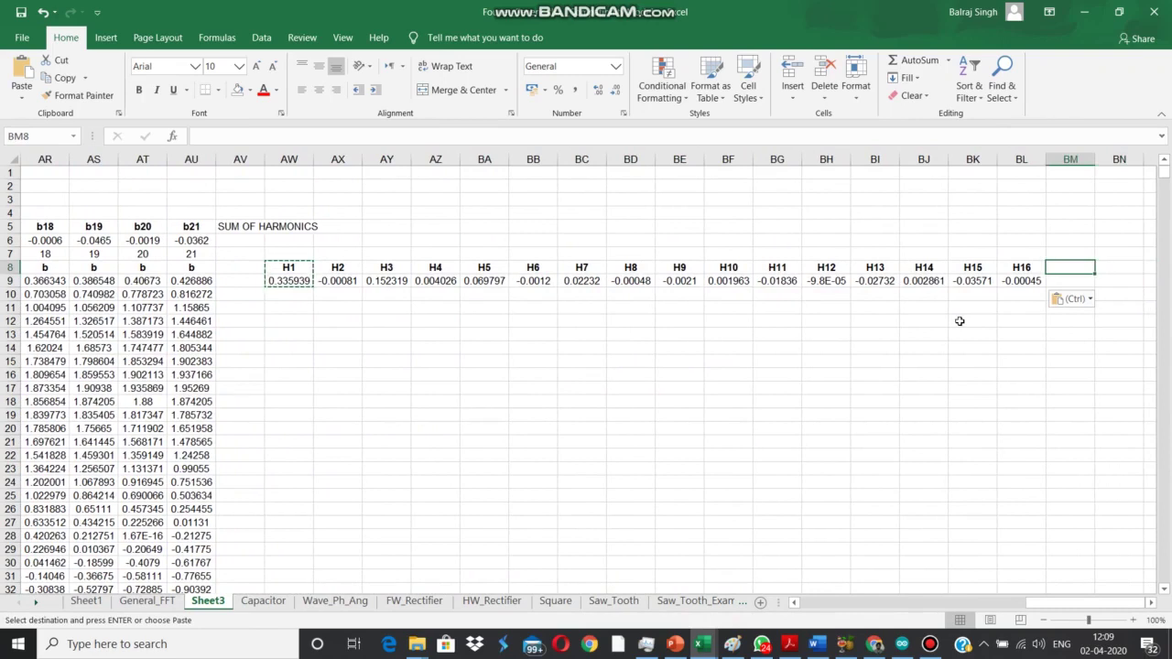
key(ctrl+v)
key(Right)
key(ctrl+v)
key(Right)
key(ctrl+v)
key(Right)
key(ctrl+v)
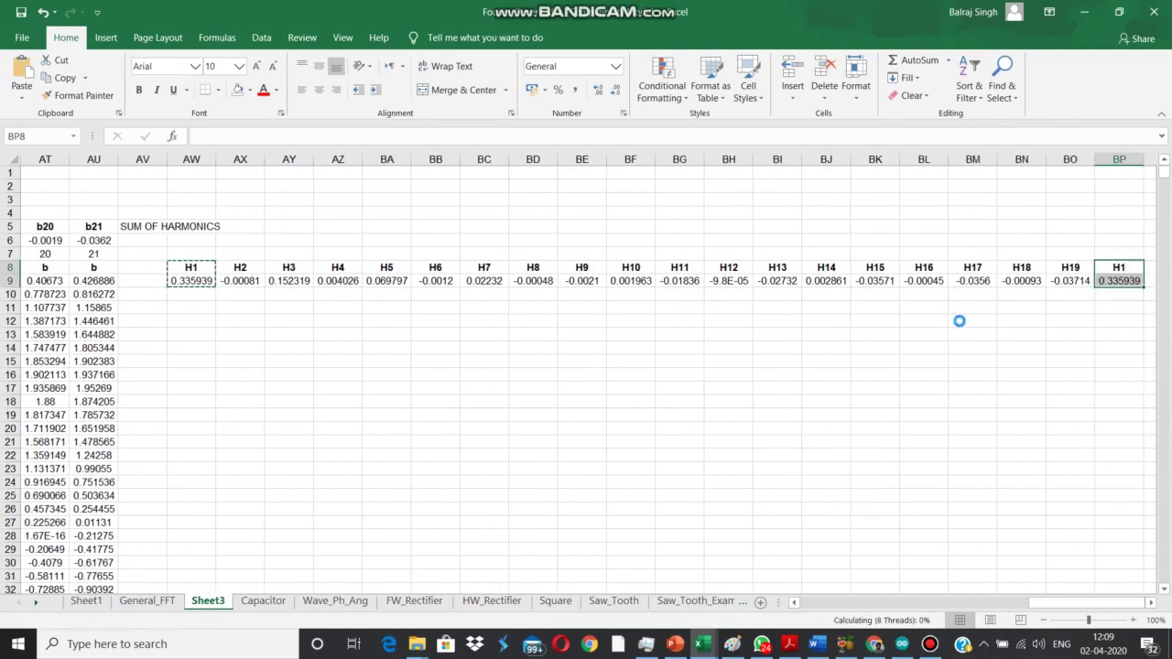
key(Right)
key(ctrl+v)
key(Right)
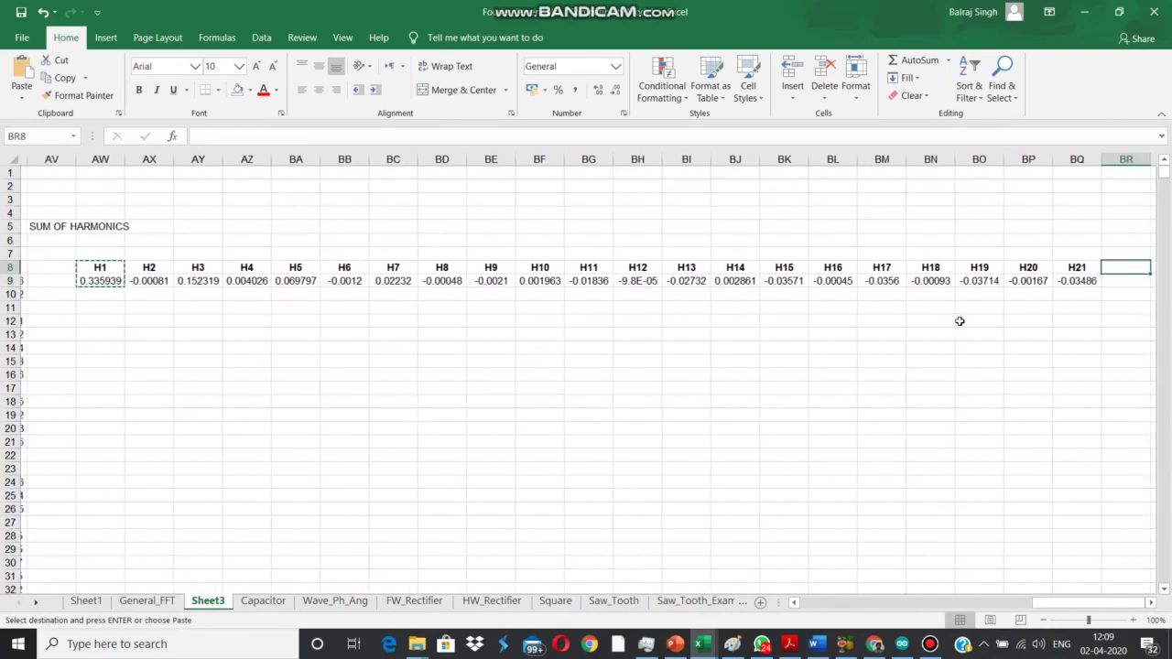
key(Down)
key(ctrl+Left)
key(ctrl+Left)
- Clear the copy selection and move to the empty heading cell AV8
scroll(960, 321, left, 3)
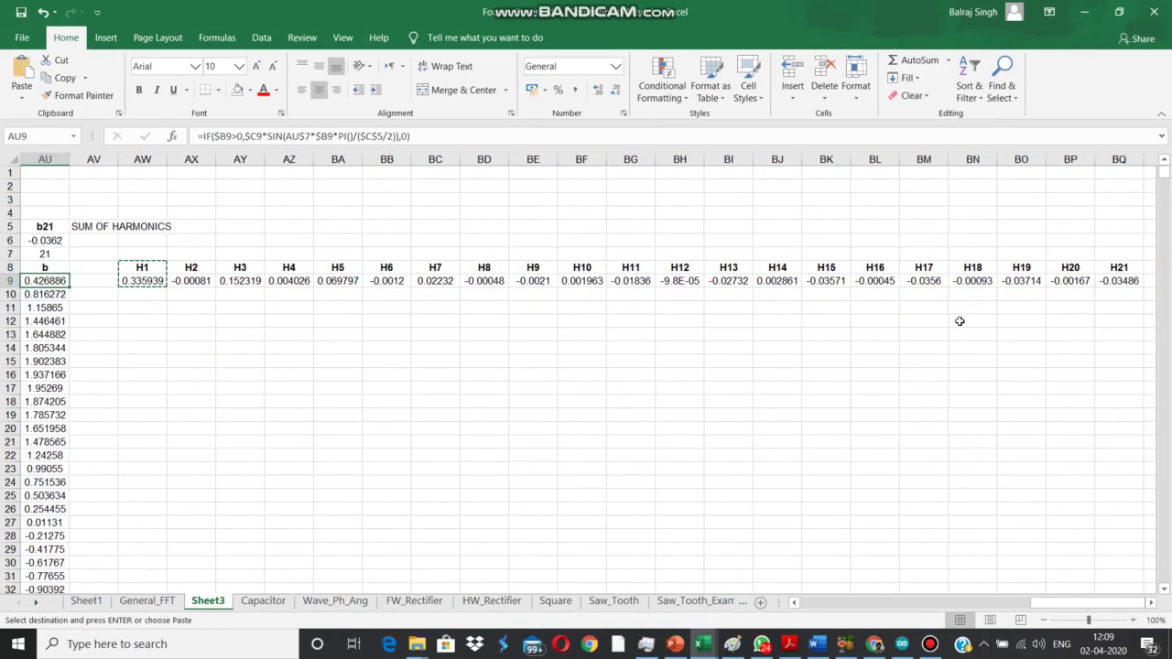
key(Escape)
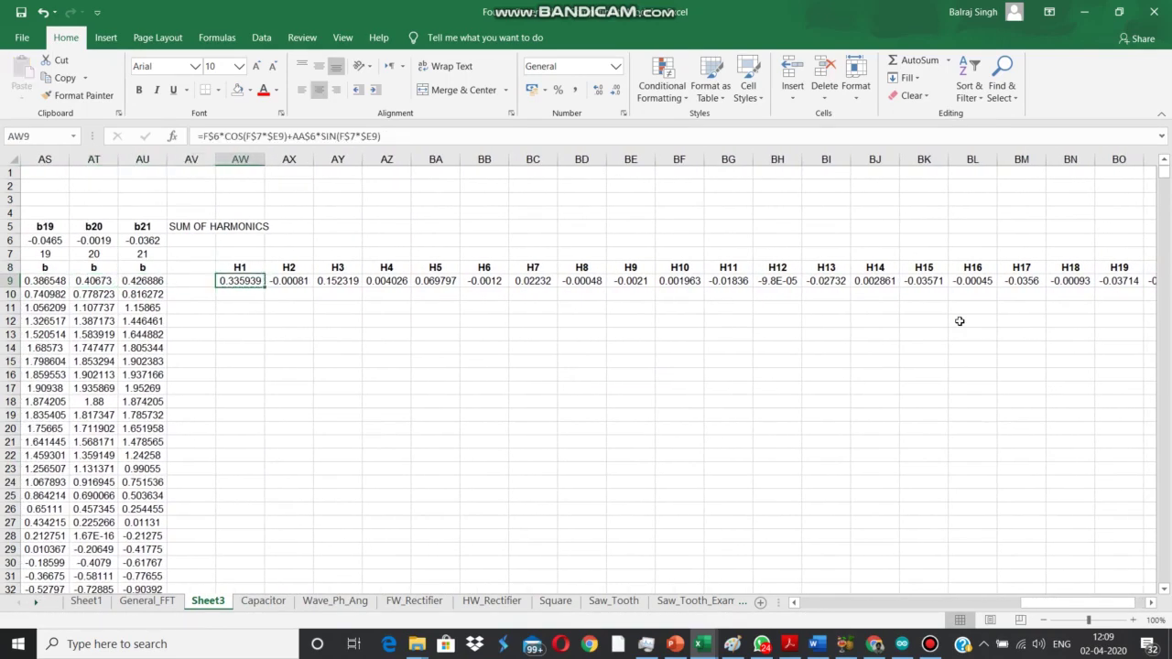
key(Left)
key(Left)
key(Left)
key(Left)
key(Left)
key(Left)
key(Left)
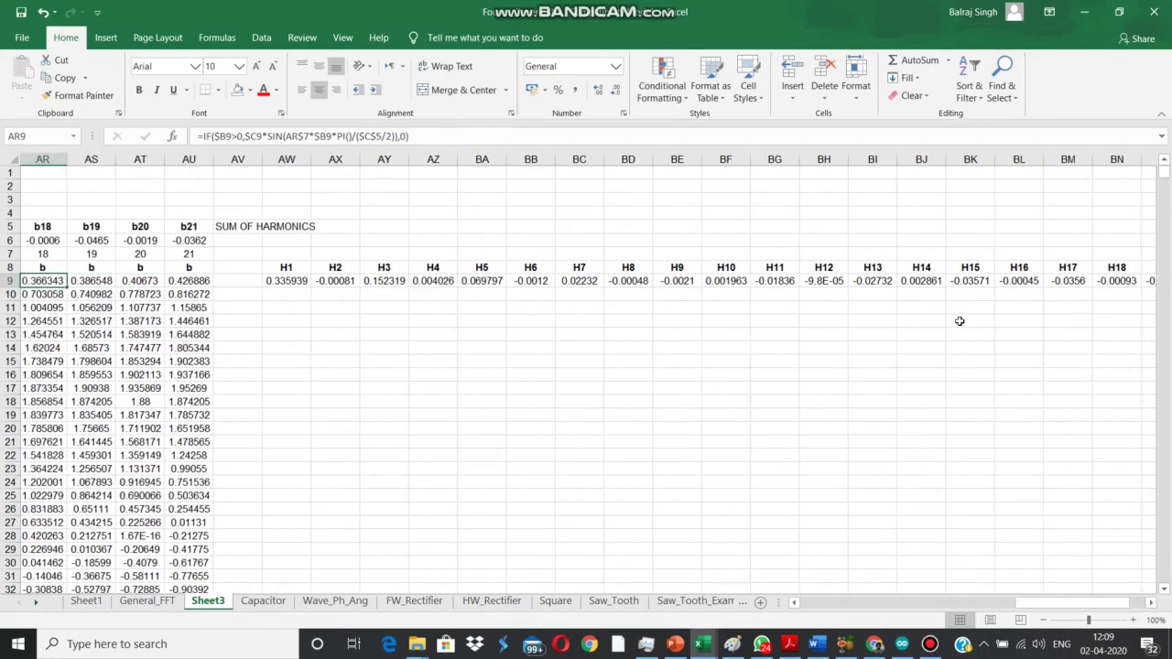
key(Right)
key(Right)
key(Right)
key(Right)
key(Right)
key(Right)
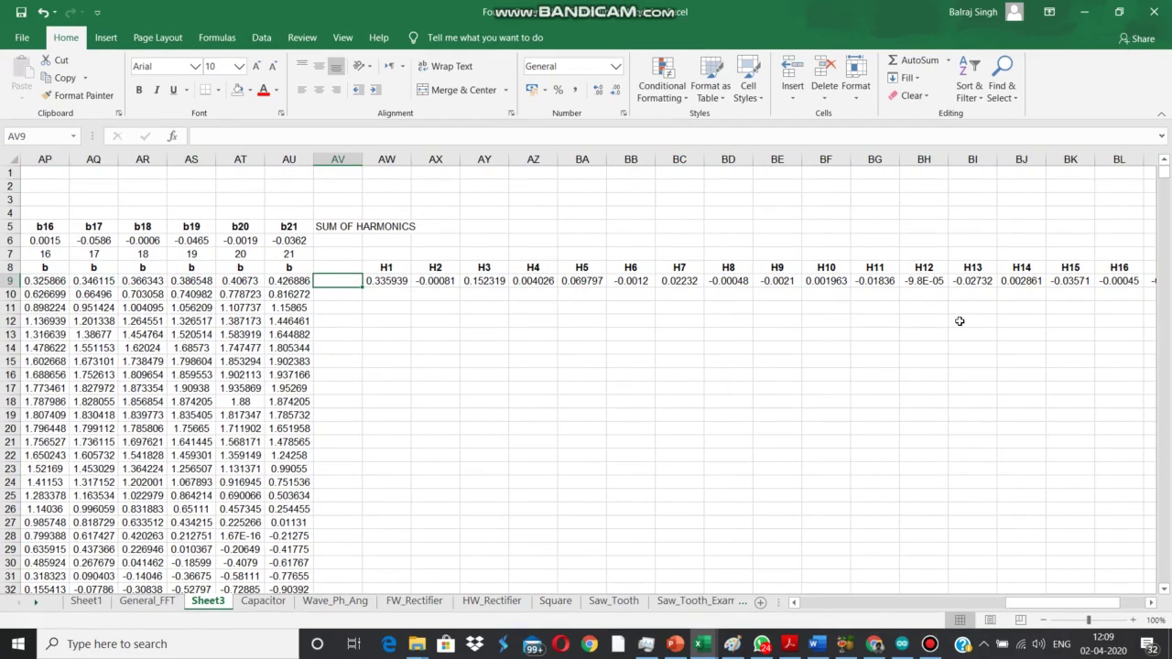
key(Up)
- Enter a bold, centred ΣH heading in AV8 using the Greek Sigma symbol
key(alt+n)
key(u)
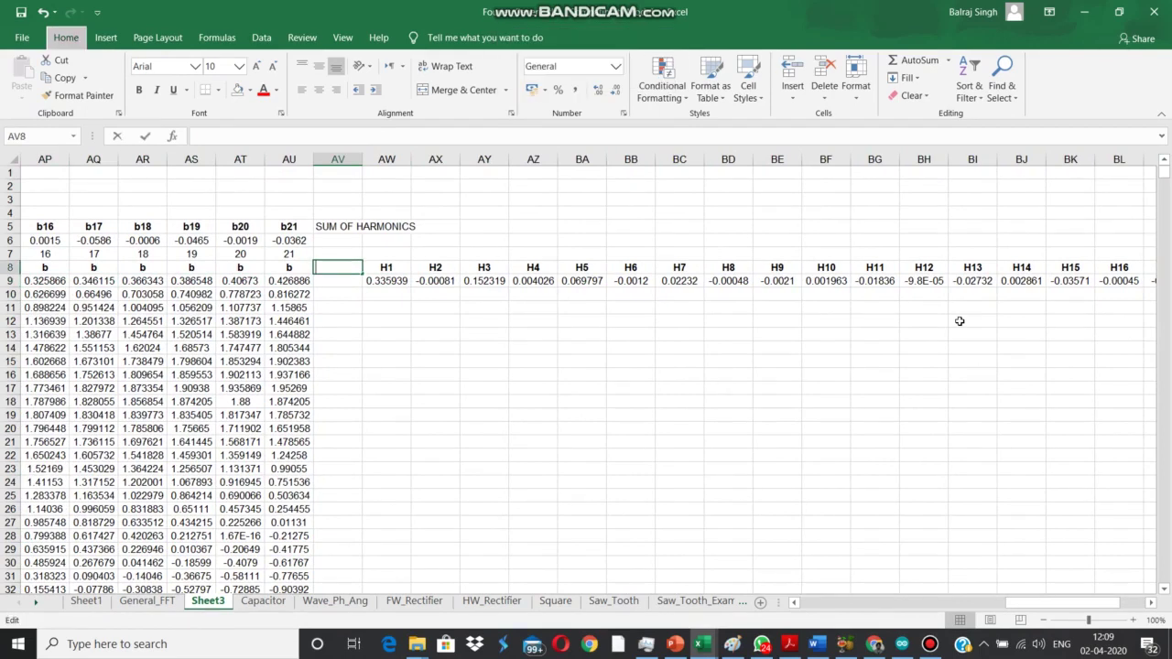
click(646, 431)
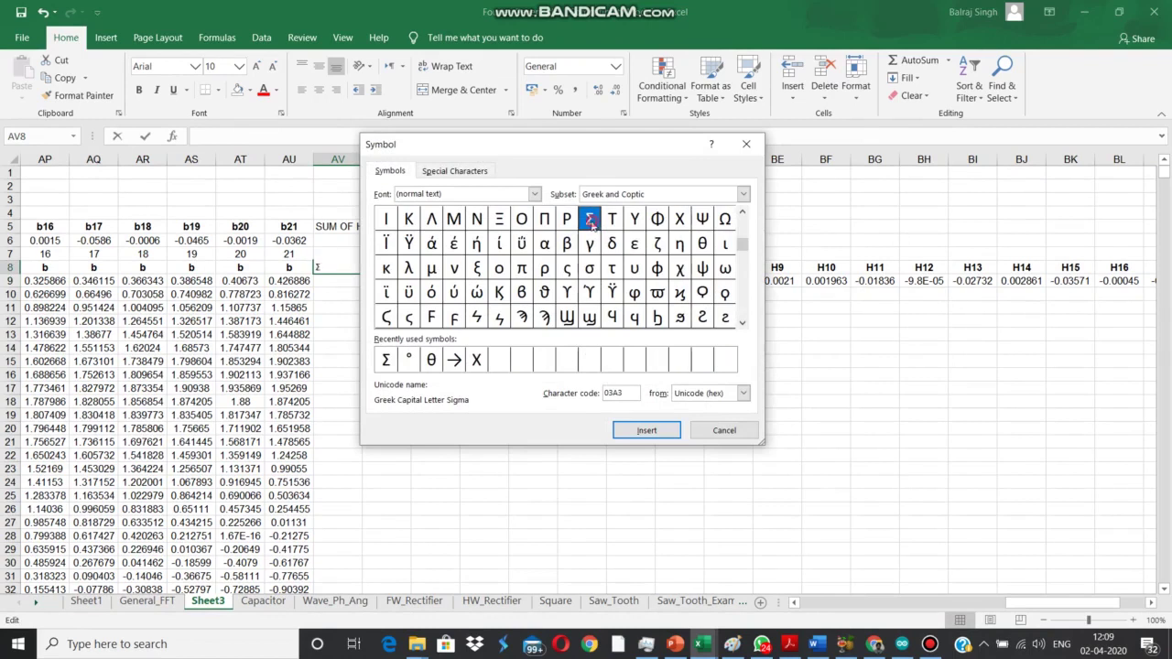
click(724, 431)
text(h)
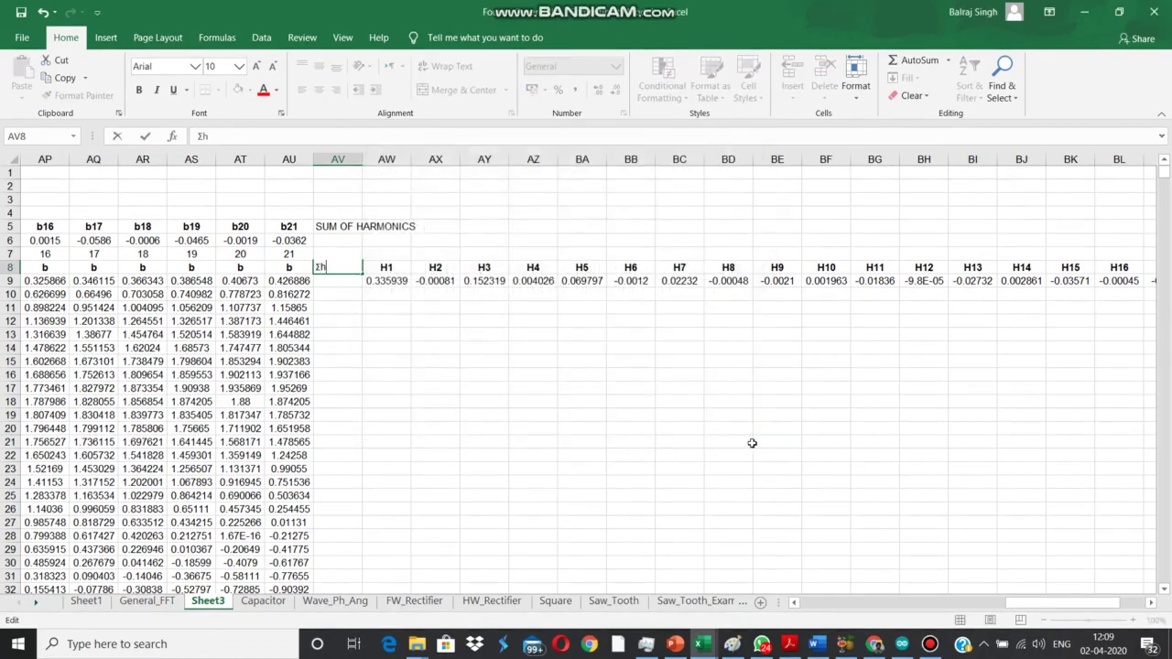
key(BackSpace)
text(H)
key(Return)
key(Up)
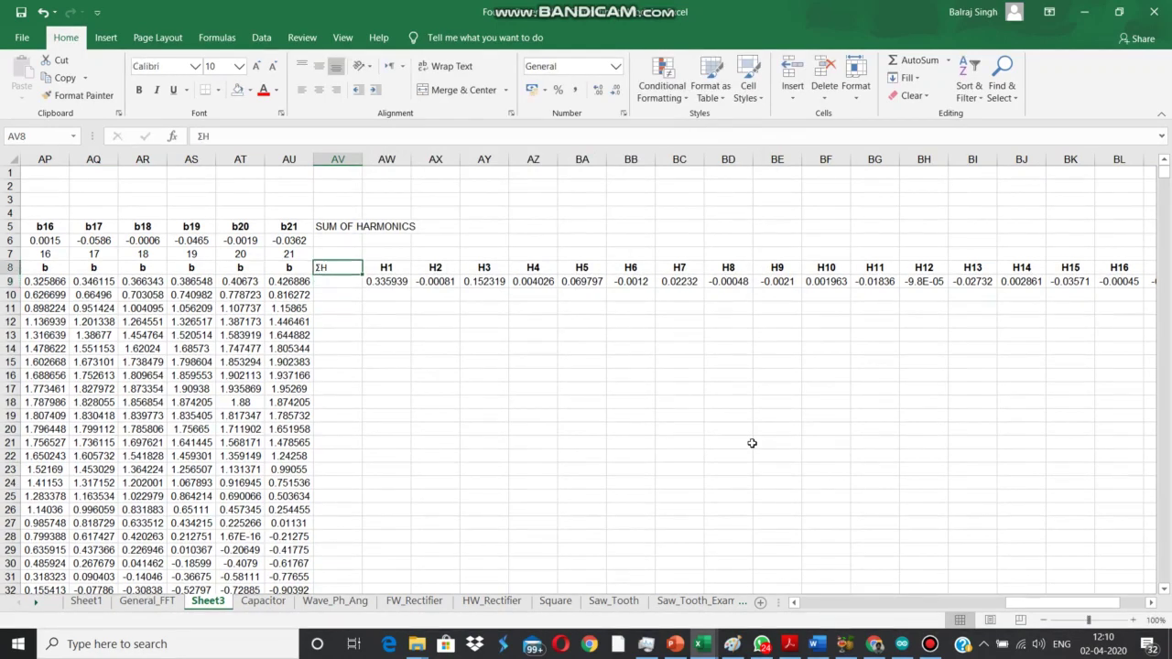
key(ctrl+b)
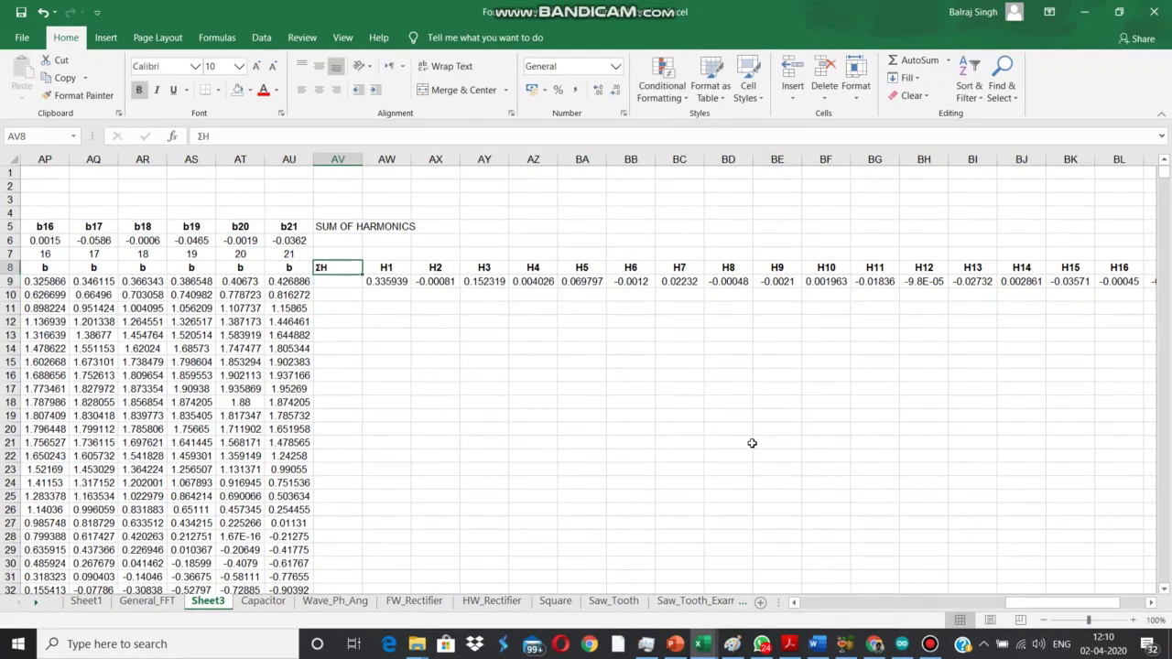
click(319, 89)
key(Return)
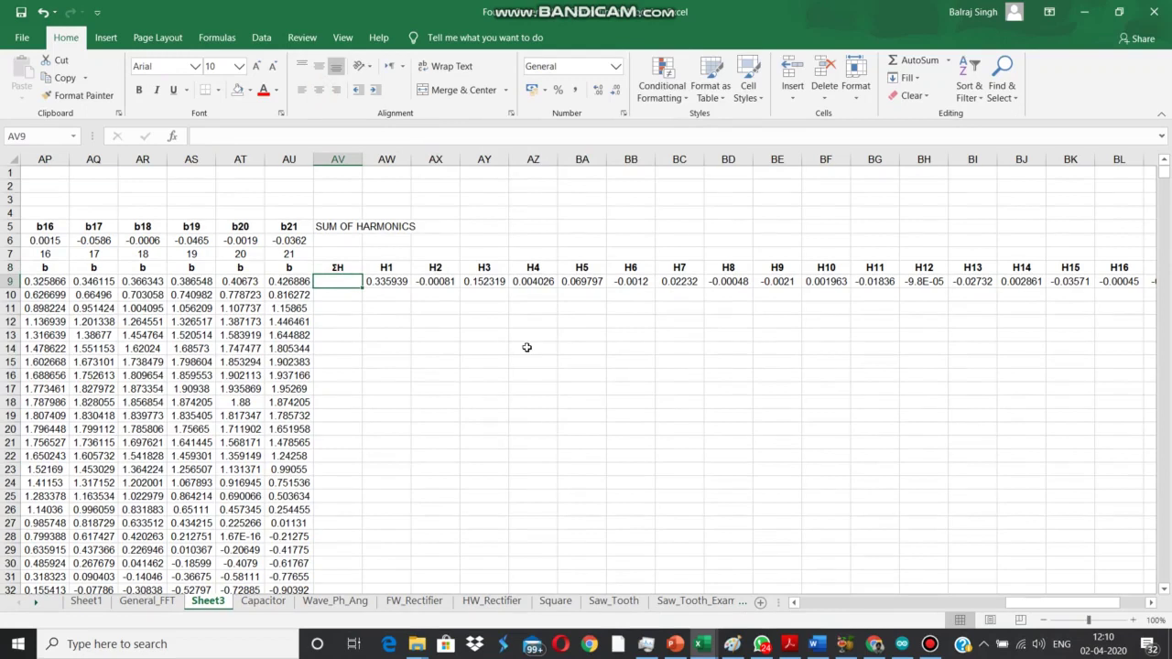
- Total the harmonics in AV9 with =SUM(AW9:BQ9), giving 0.392492
text(=sum)
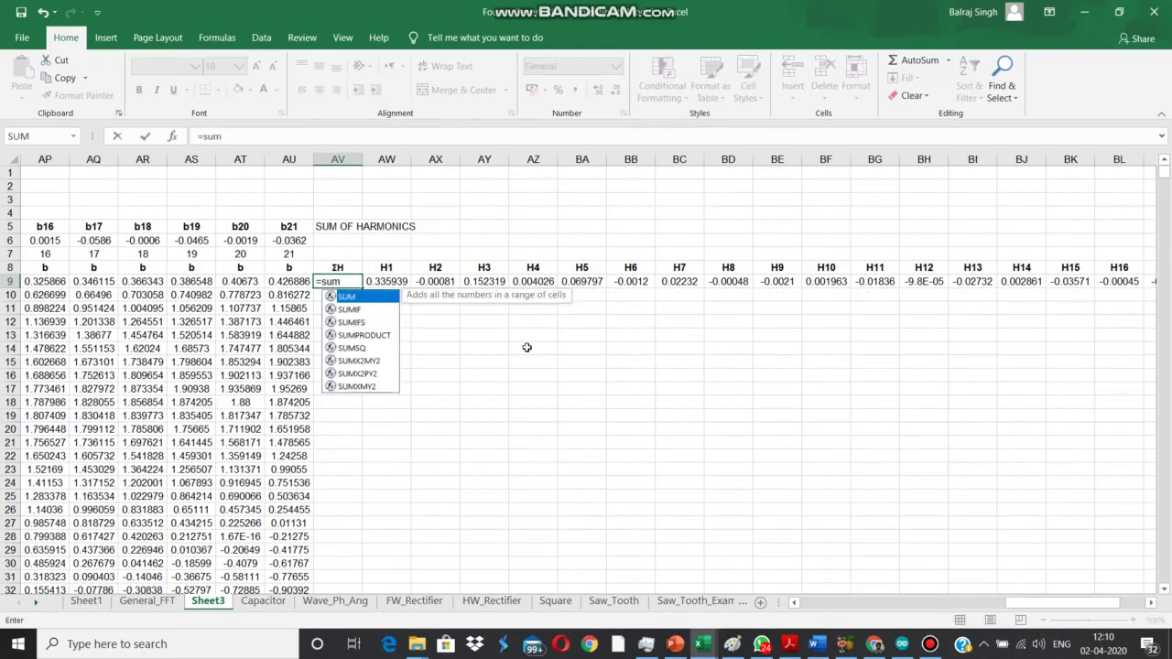
text((a)
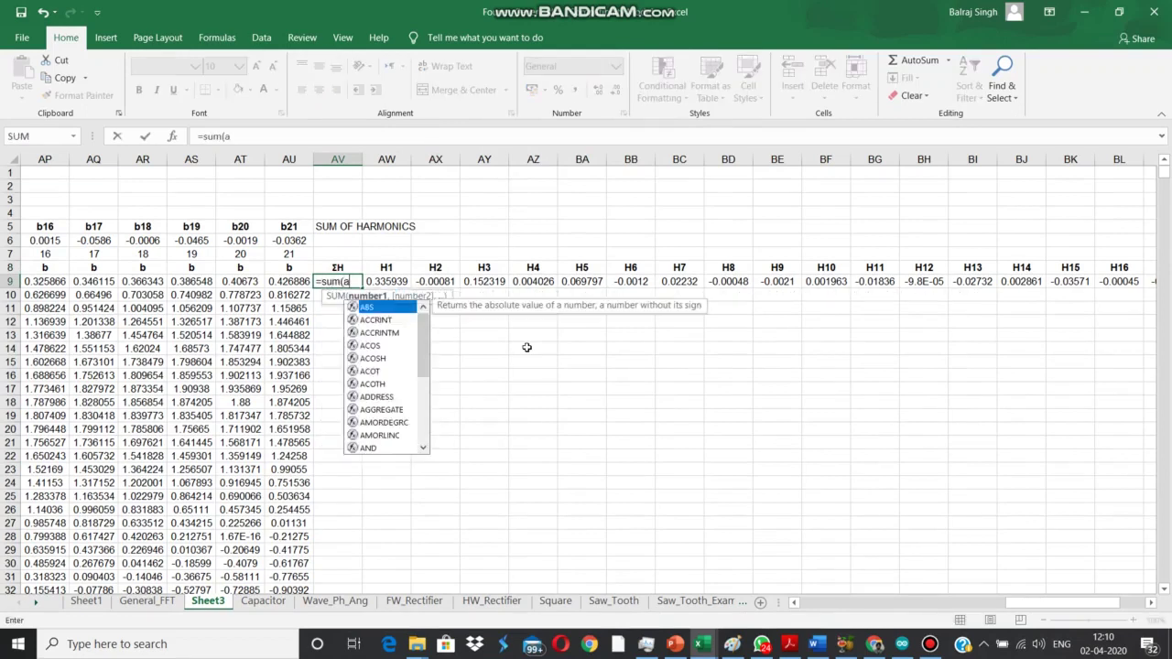
text(w9:)
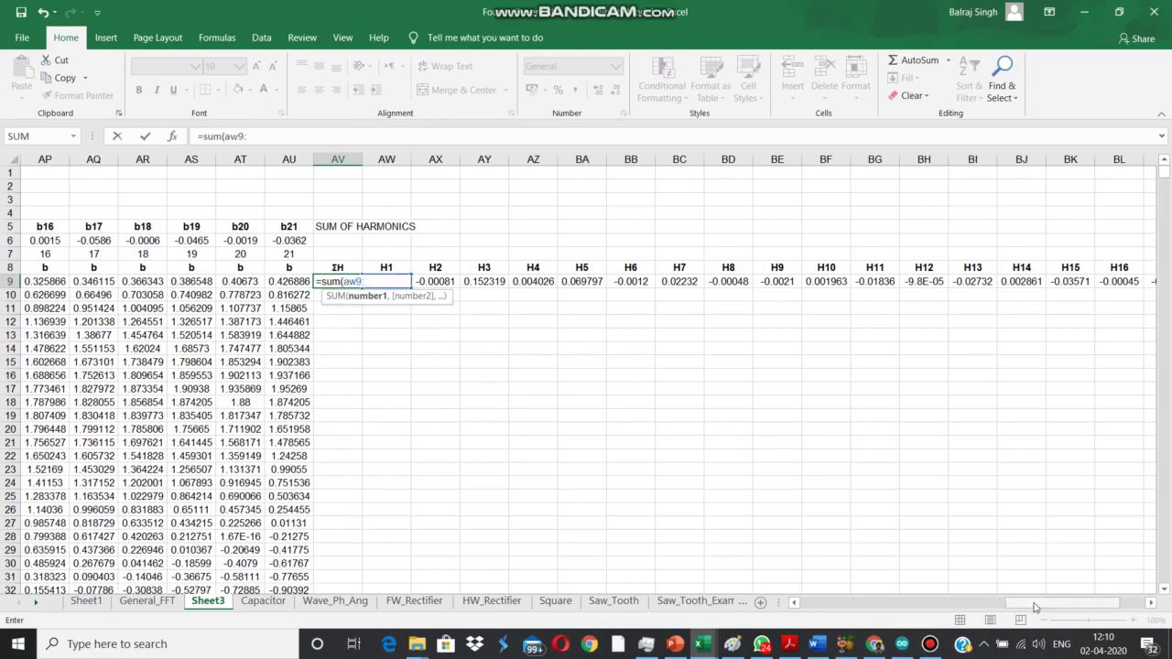
drag(1040, 607, 1013, 590)
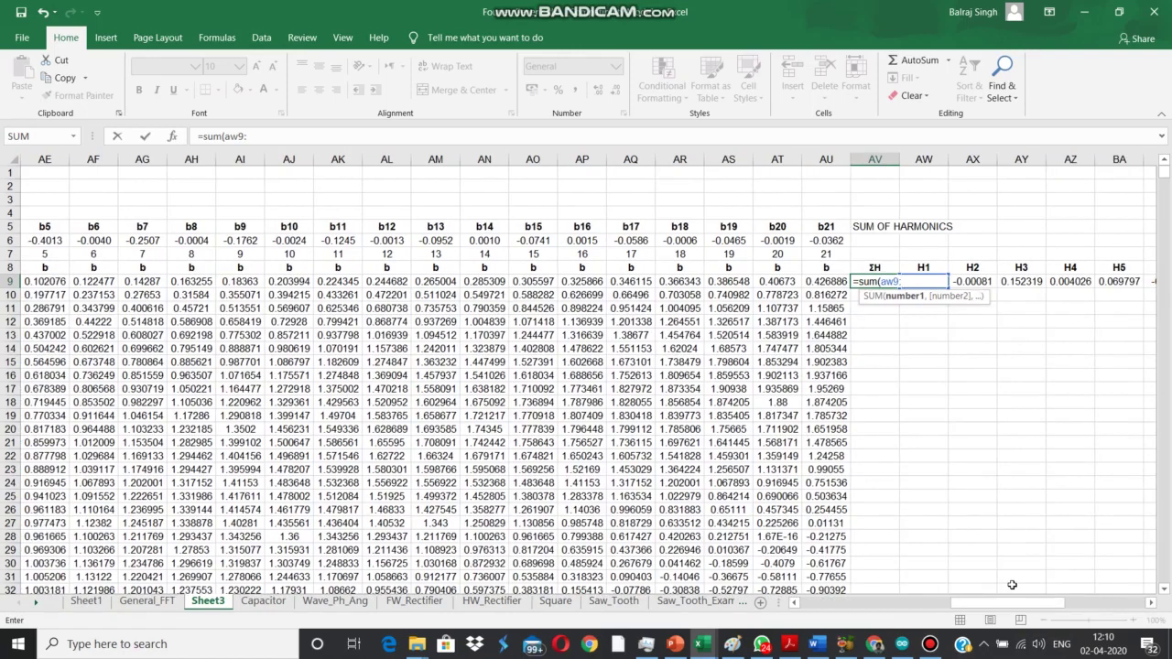
text(bq9))
key(Return)
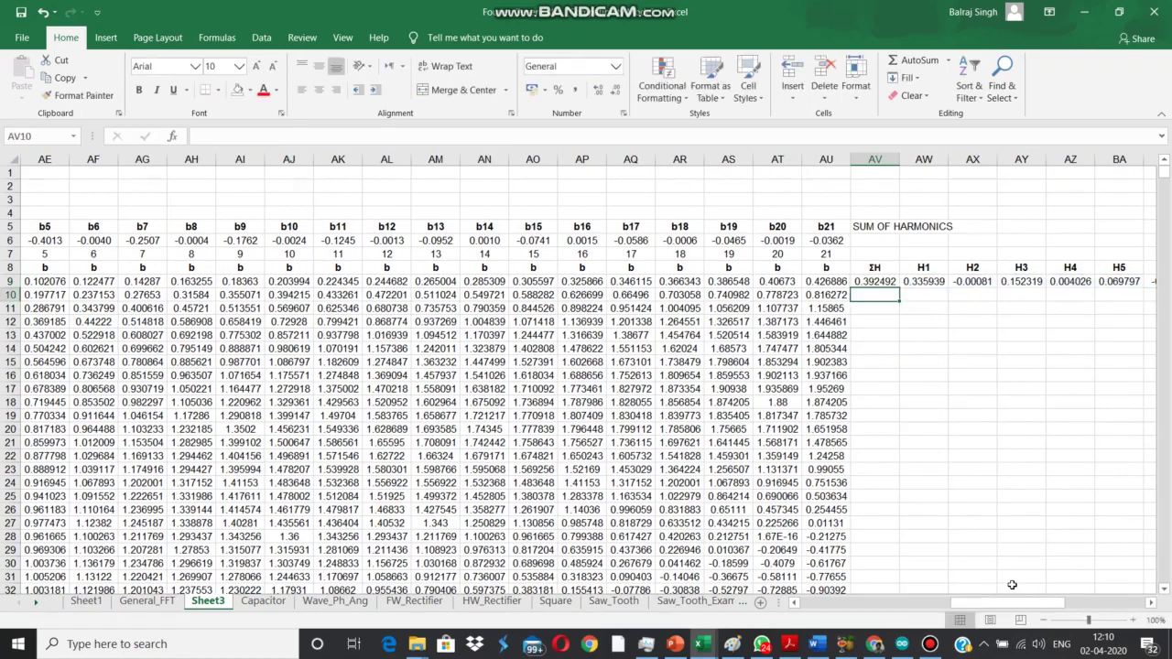
key(Up)
key(Right)
key(Right)
key(Right)
key(Right)
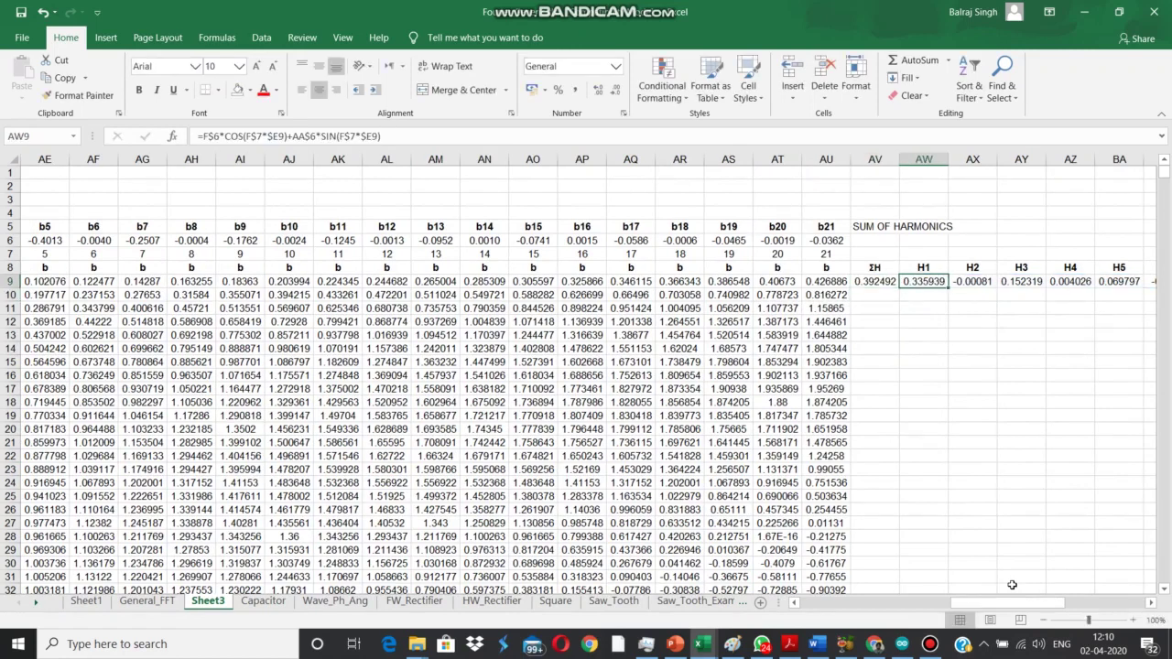
key(Left)
key(Left)
key(Left)
key(Left)
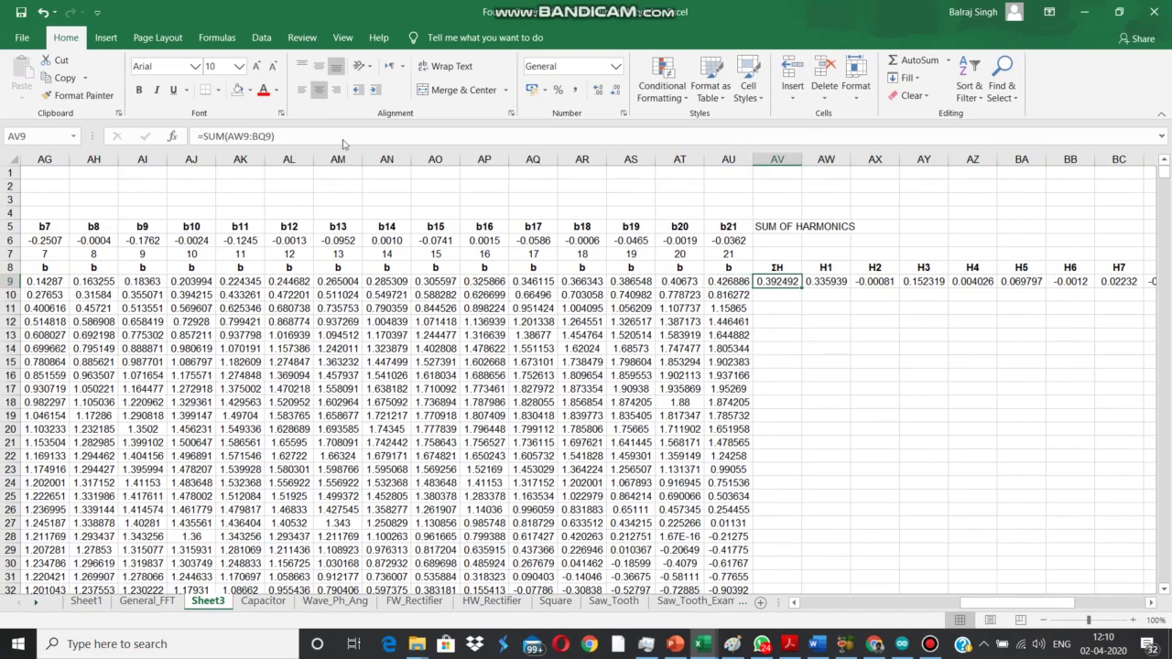
click(250, 91)
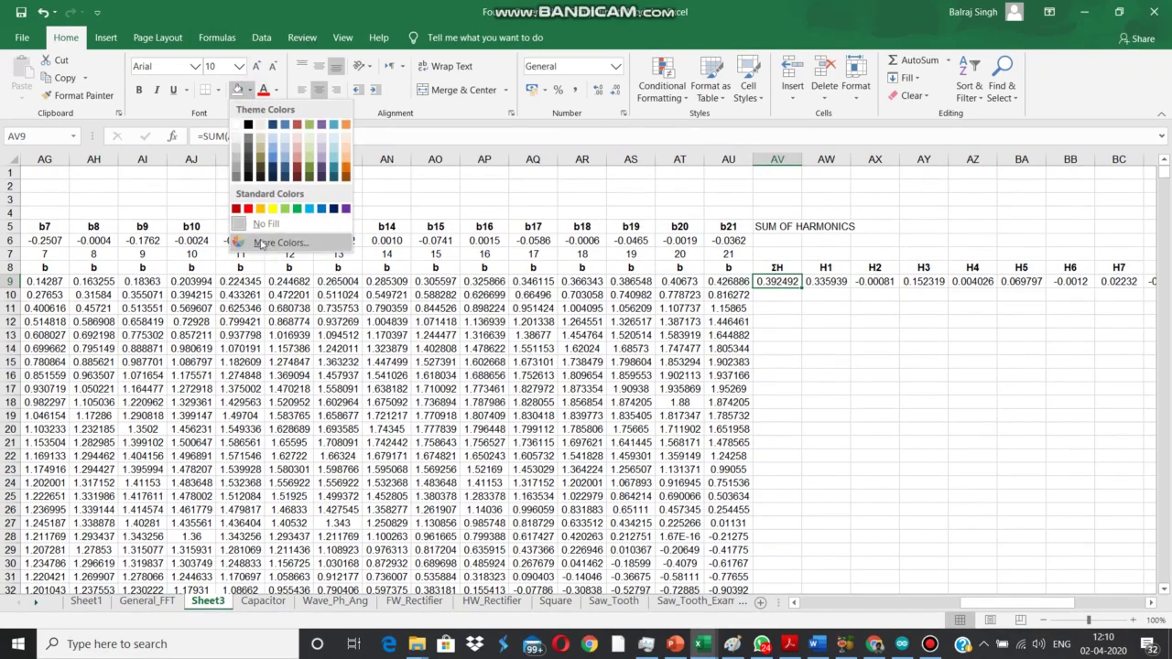
- Shade AV9 green and fill AV9:BQ9 formulas down to row 4008
click(311, 155)
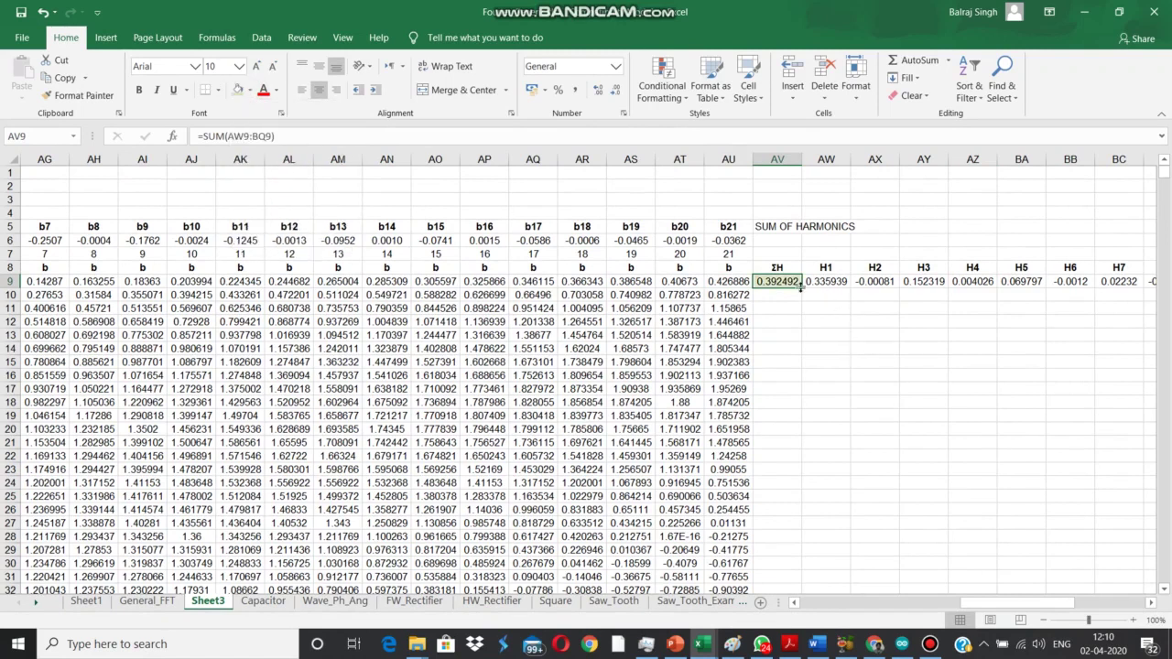
key(ctrl+shift+Right)
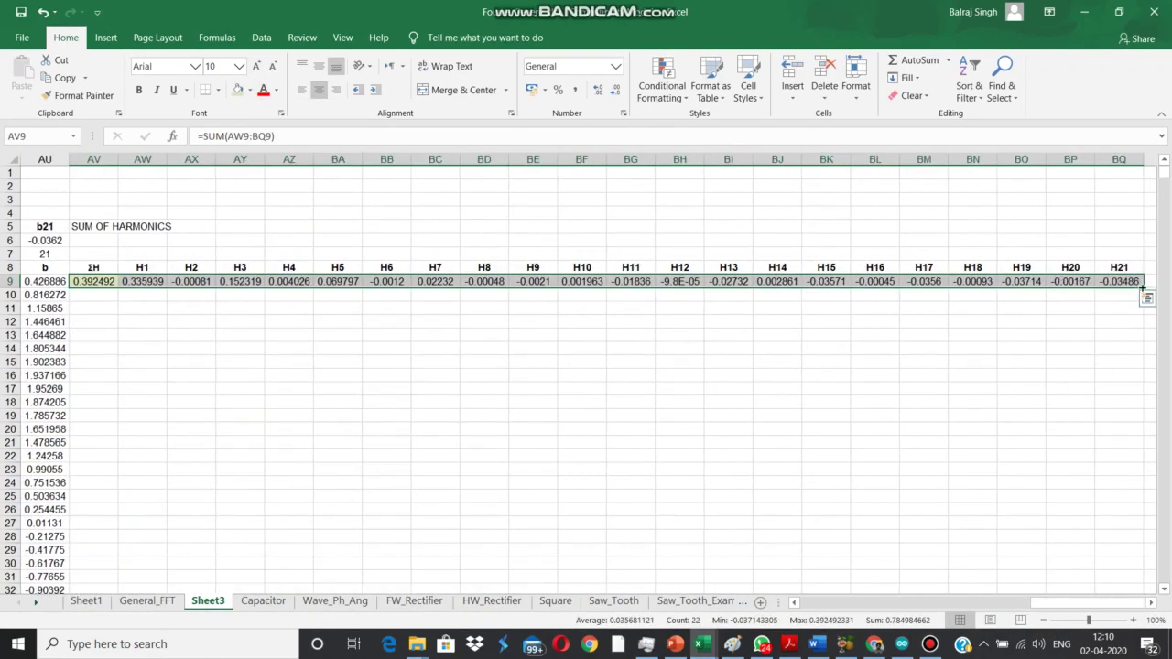
key(ctrl+shift+Down)
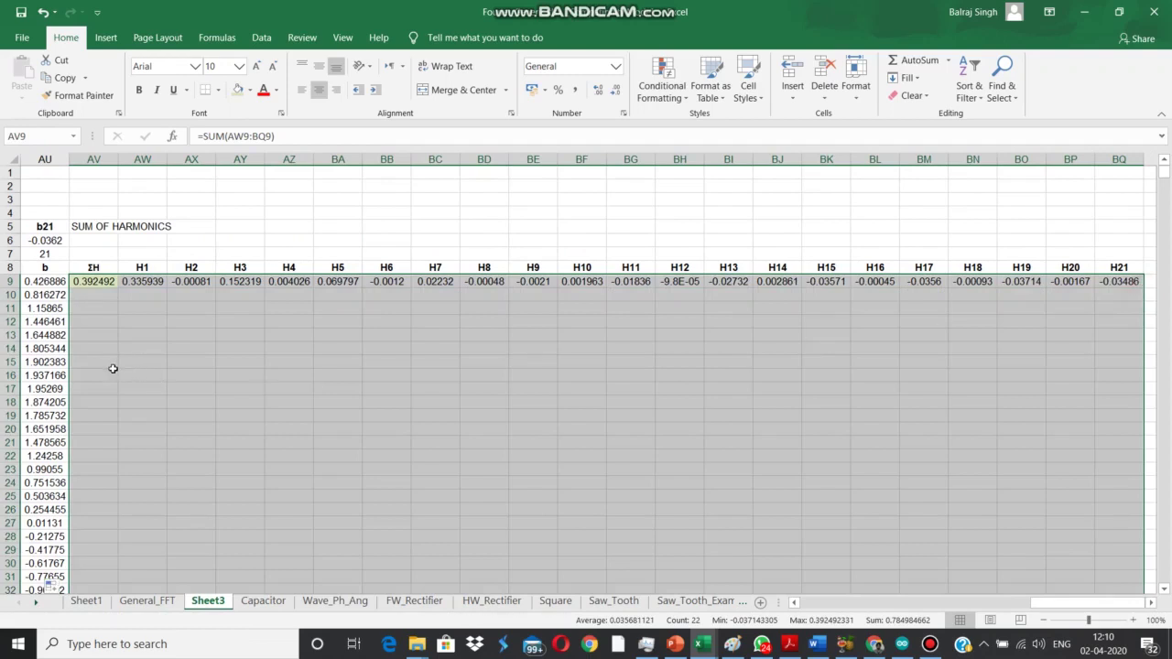
key(ctrl+d)
- Select the whole ΣH column from its heading down to the last data row
click(89, 284)
key(ctrl+shift+Down)
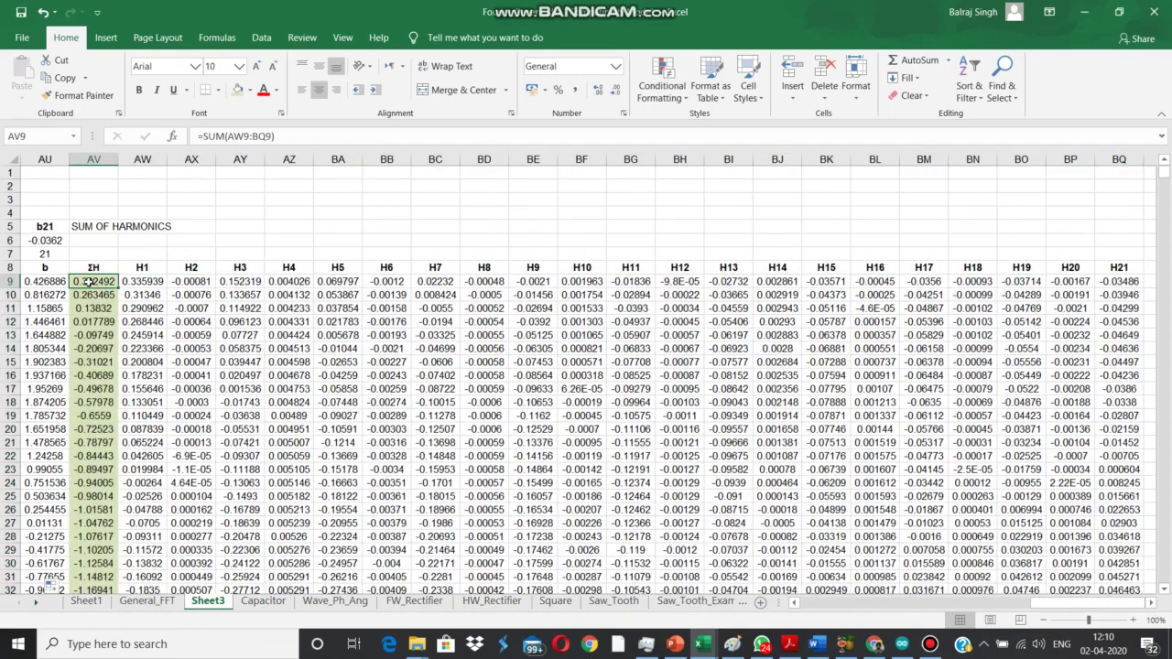
key(Left)
key(Left)
key(Left)
key(Left)
key(Left)
key(Left)
key(Left)
key(Left)
key(Left)
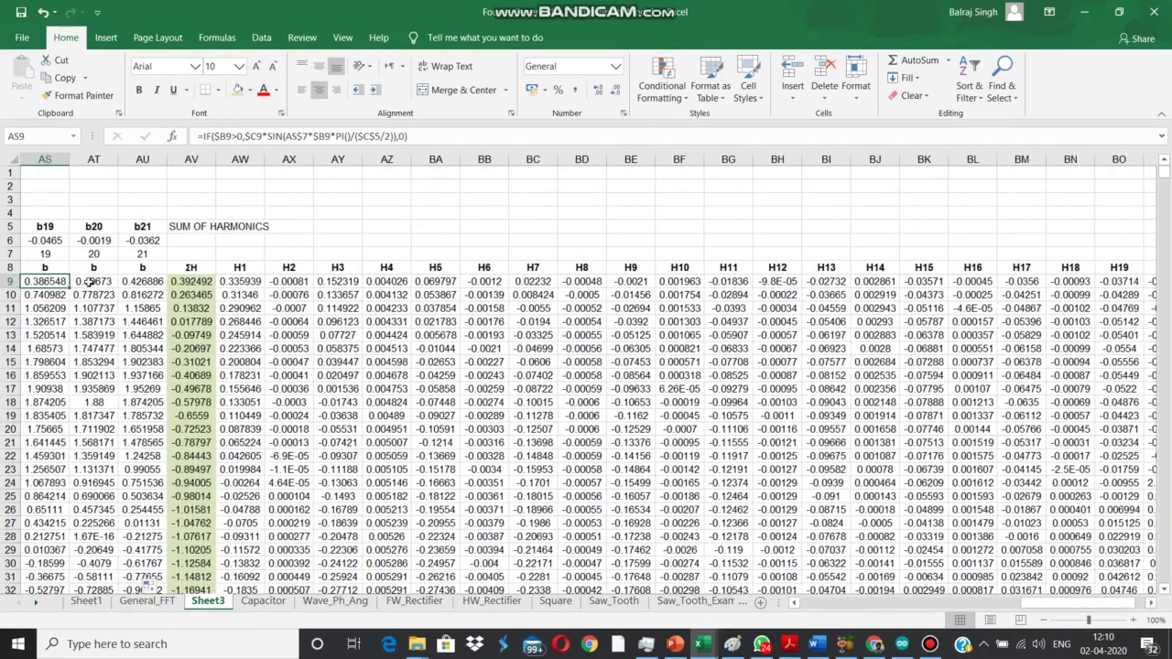
key(Right)
key(Right)
key(Right)
key(Right)
key(Right)
key(Right)
key(Right)
key(Right)
key(Right)
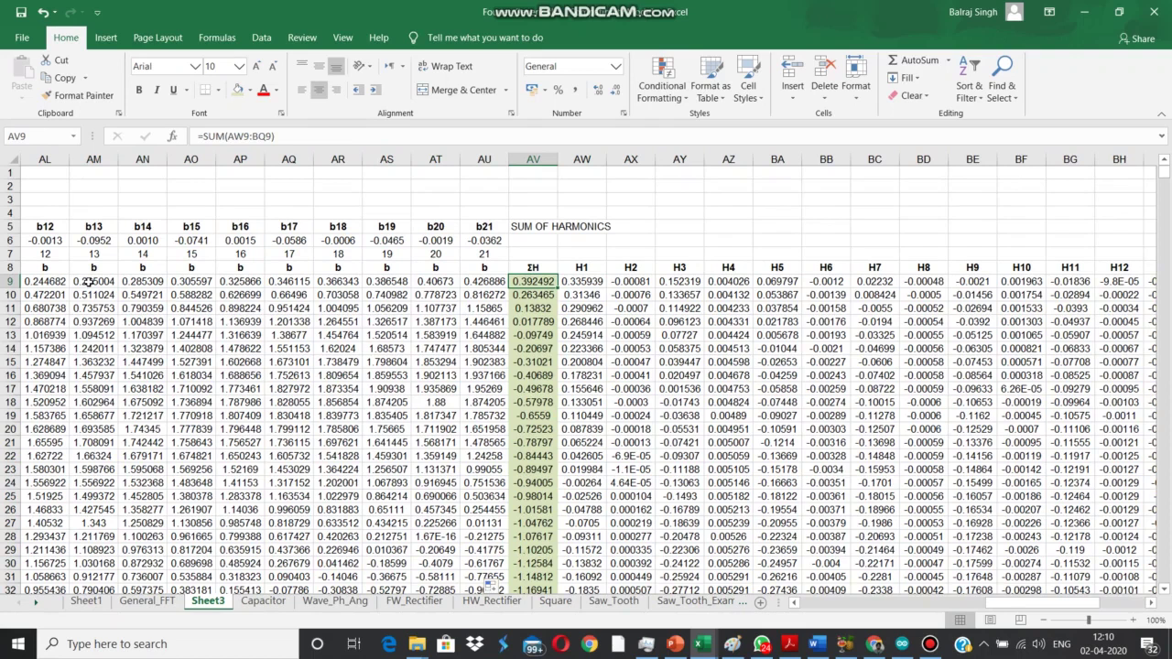
key(Up)
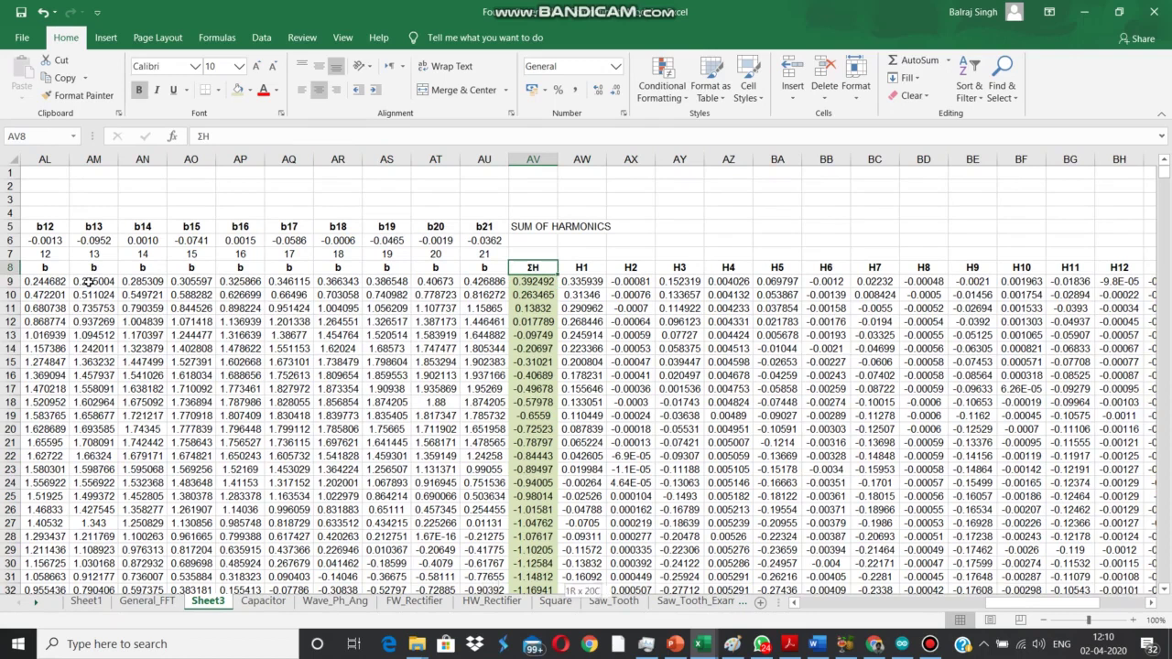
key(ctrl+shift+Down)
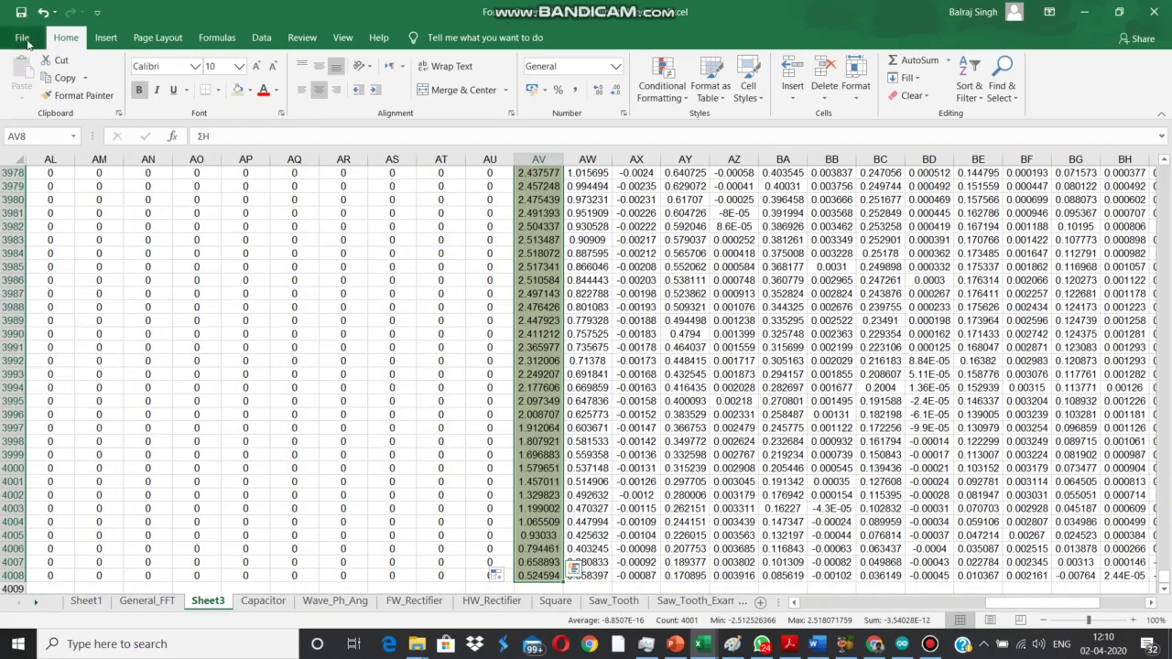
- Insert a 2-D line chart of the ΣH column, then cut it for repositioning
click(104, 38)
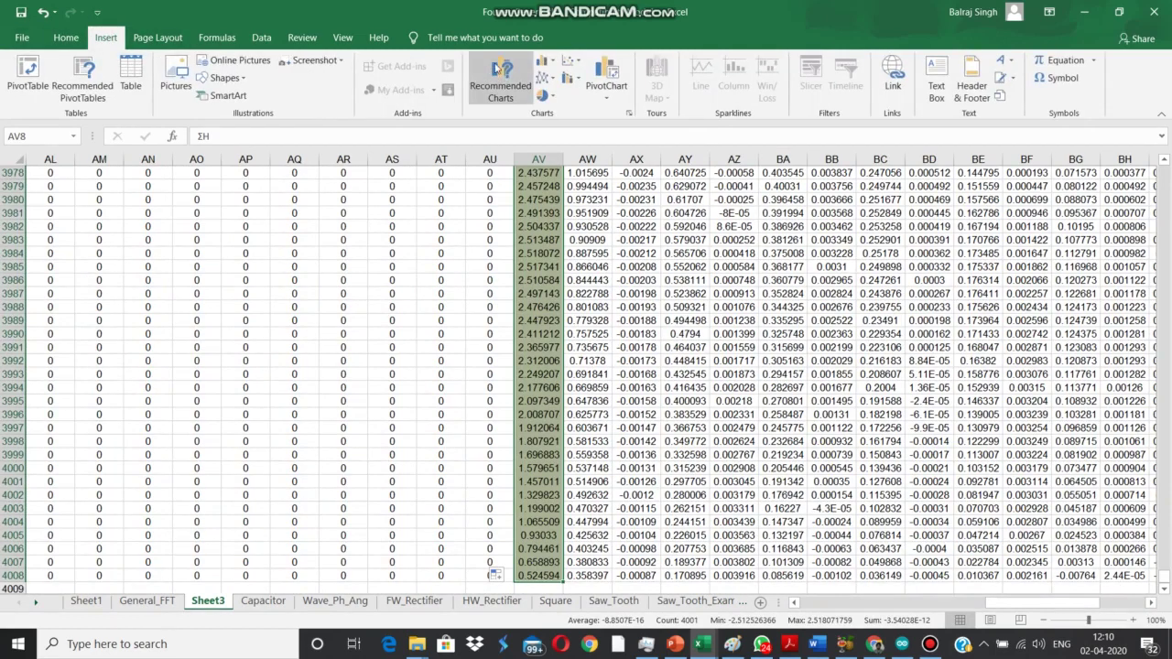
click(544, 77)
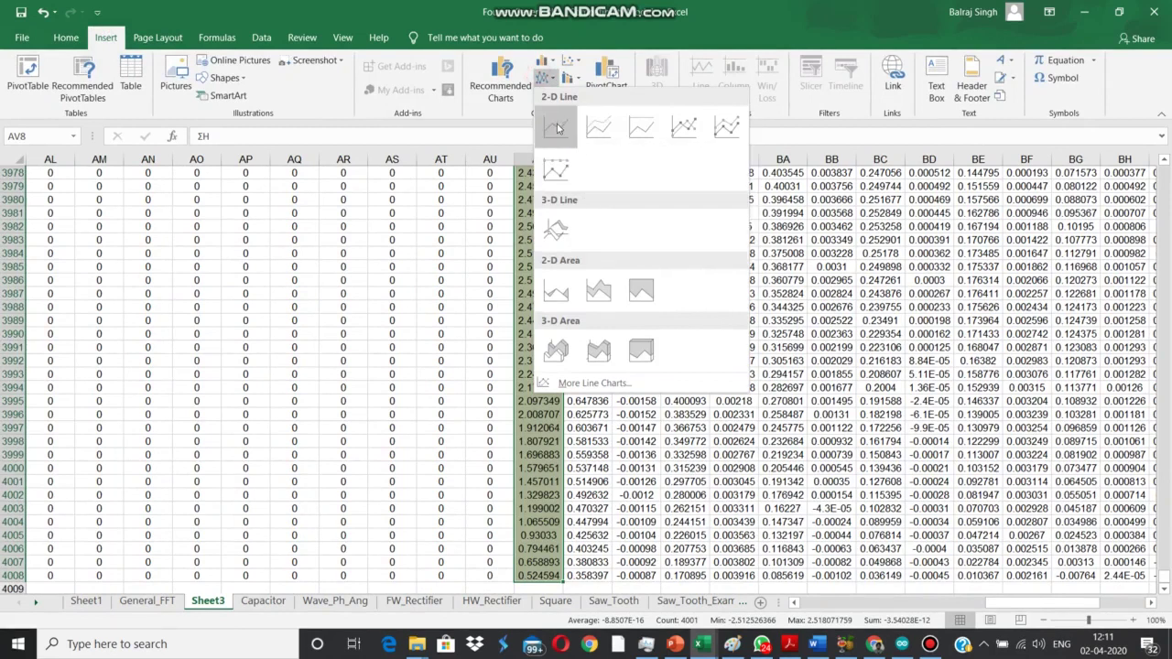
click(554, 126)
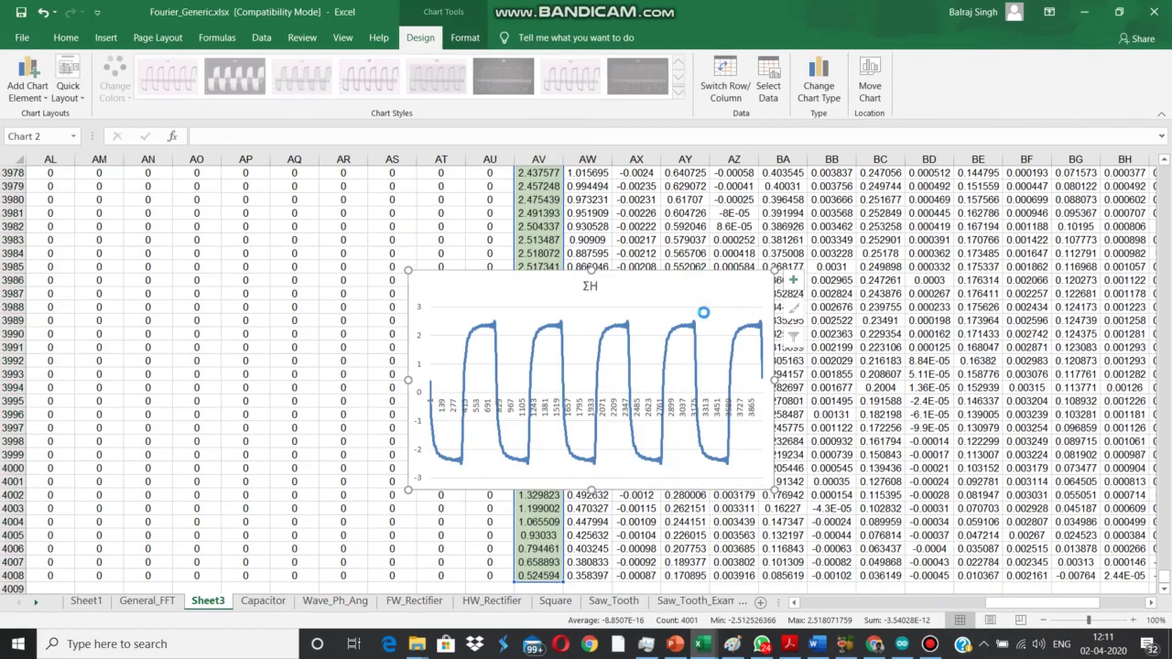
key(Delete)
click(474, 258)
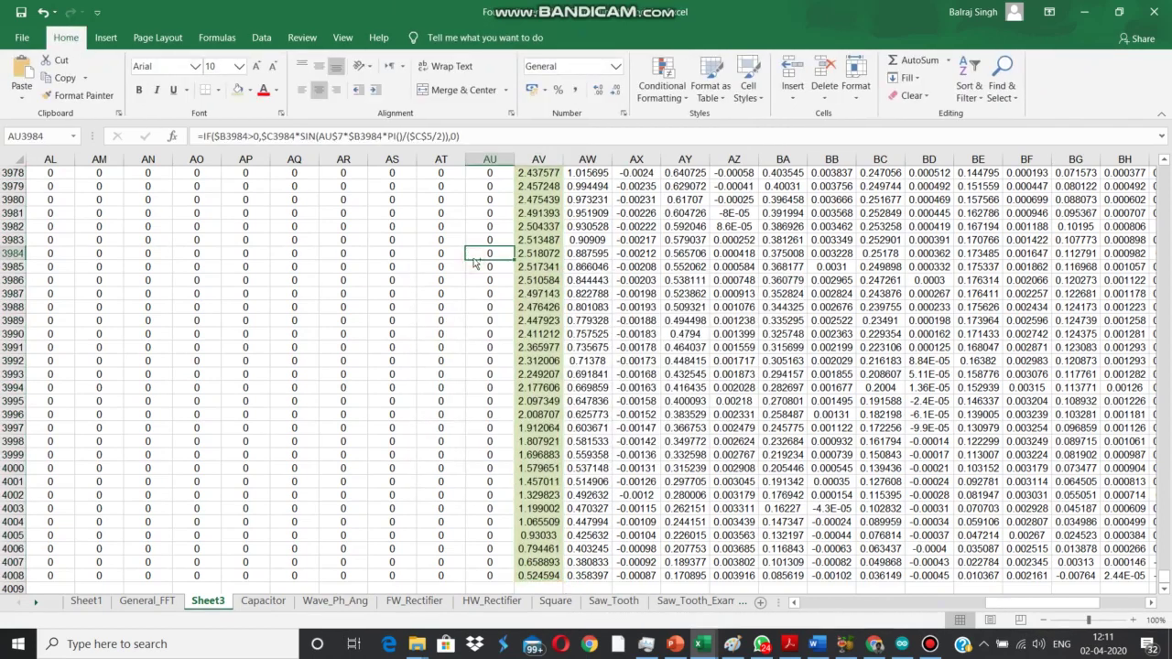
- Paste the ΣH chart at the sheet top, move it over rows 13–29, then select C9:C4008
key(ctrl+Up)
key(ctrl+Up)
key(Left)
key(Left)
key(Left)
key(Left)
key(Left)
key(Left)
key(Left)
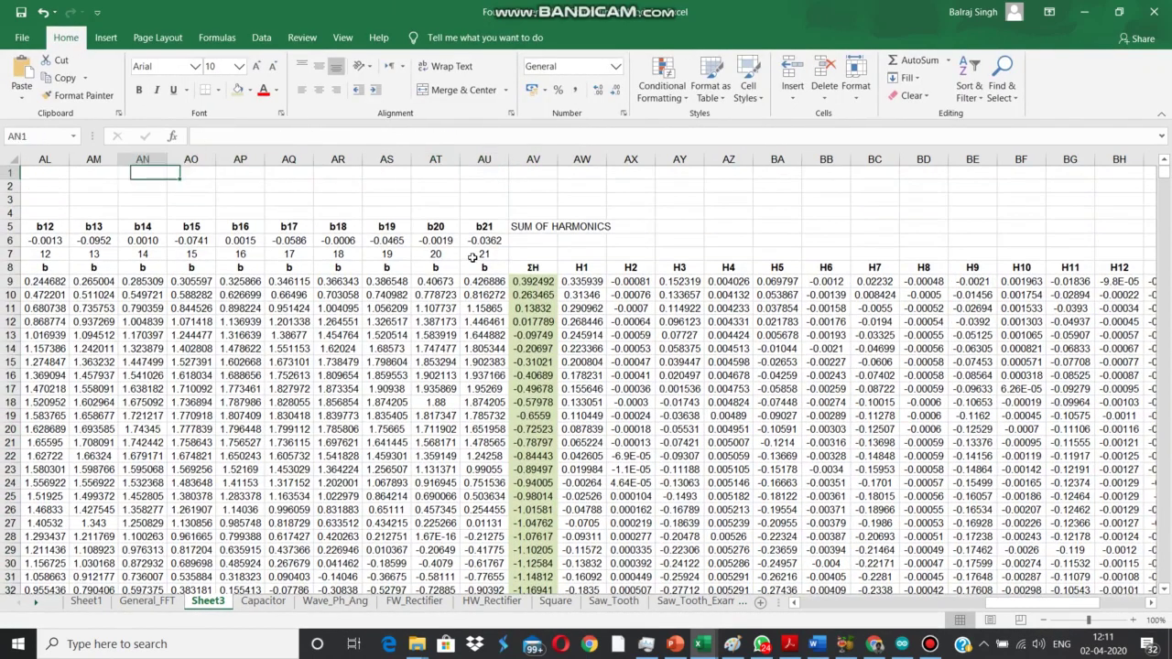
key(Left)
key(Left)
key(Left)
key(Left)
key(Left)
key(Left)
key(Left)
key(Left)
key(Left)
key(Left)
key(Left)
key(Left)
key(Left)
key(Left)
key(Left)
key(Left)
key(Left)
key(Left)
key(Left)
key(Left)
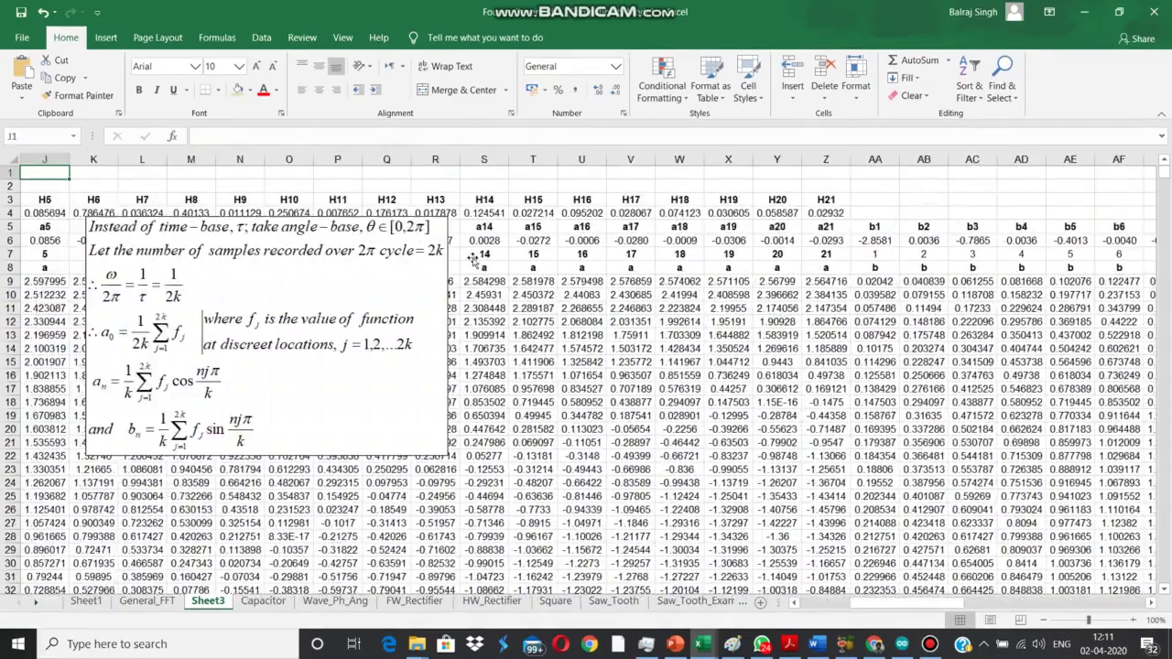
key(Left)
key(Left)
key(Left)
key(Left)
key(Left)
key(Left)
key(Left)
key(Left)
key(Left)
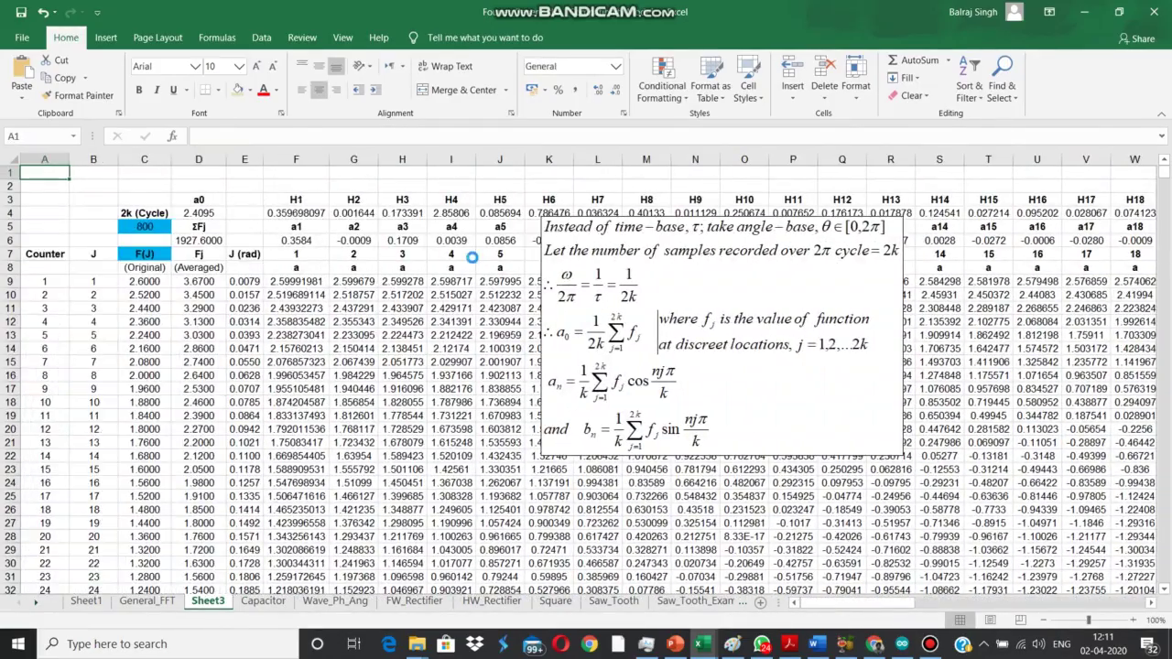
key(ctrl+v)
drag(307, 187, 453, 369)
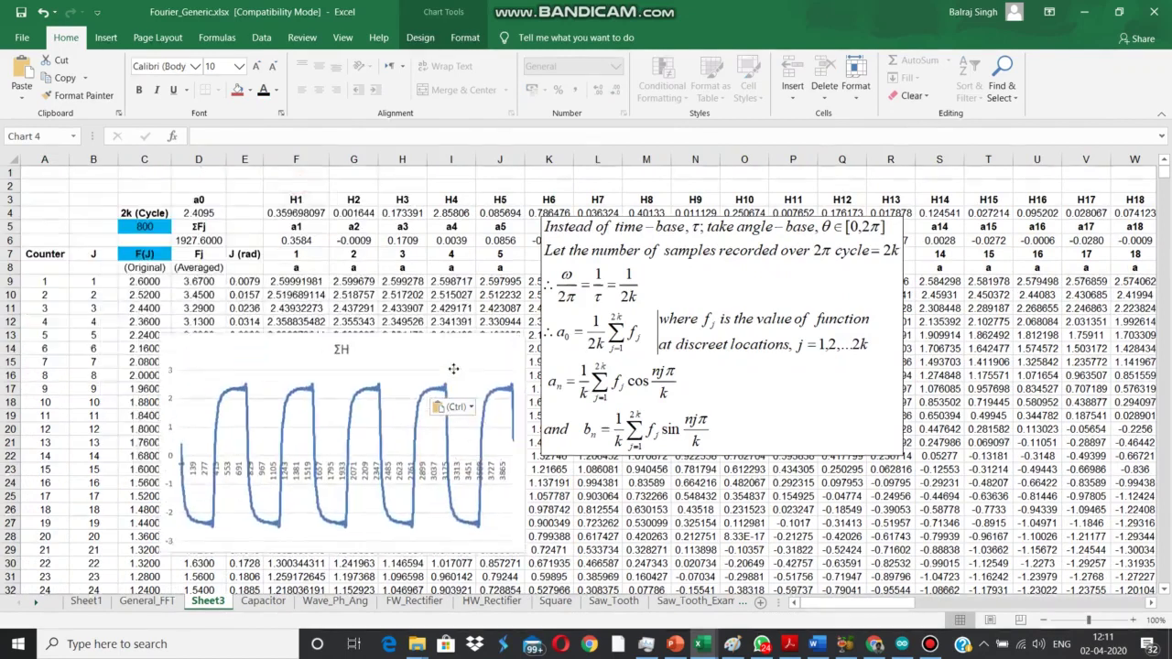
drag(345, 356, 391, 407)
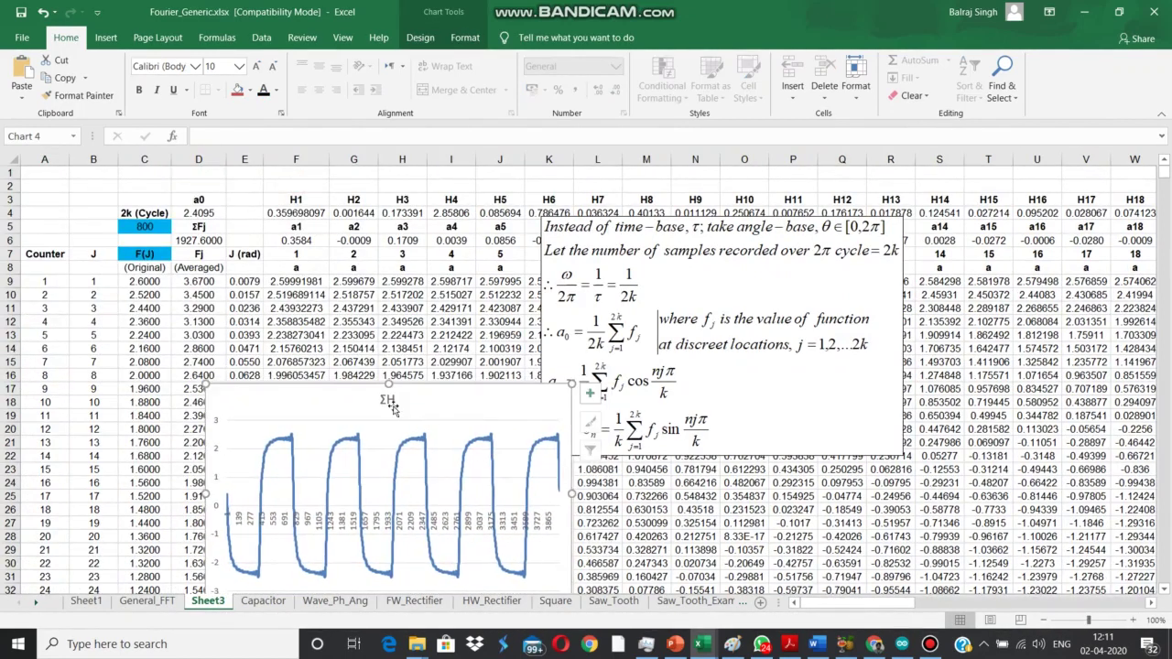
click(134, 282)
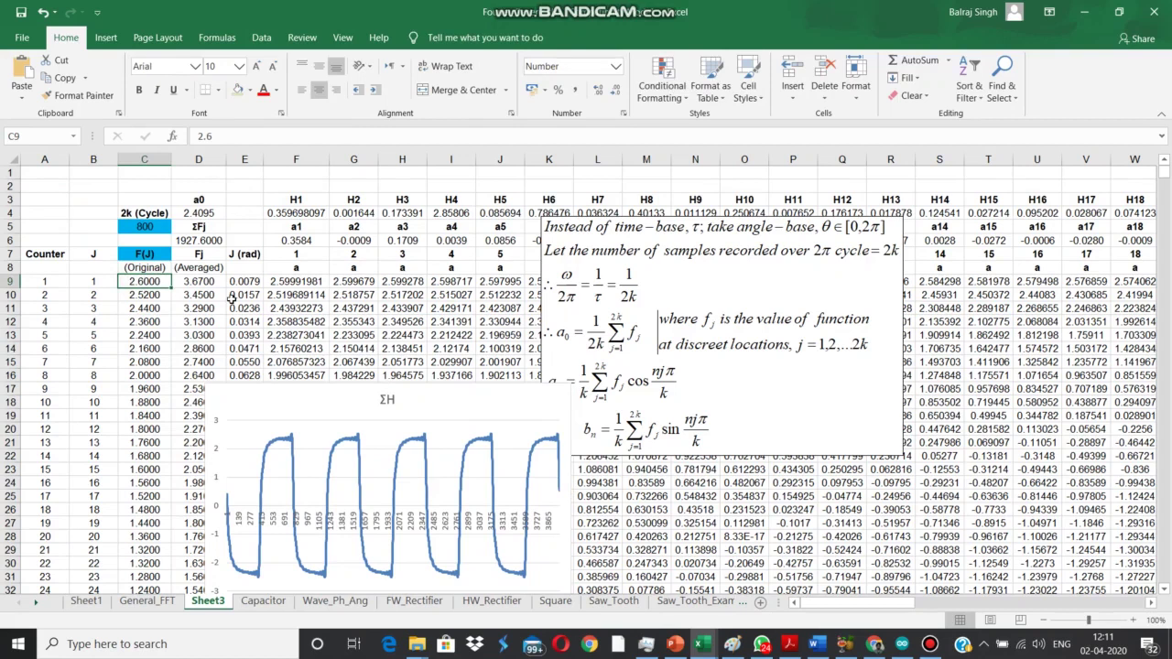
key(ctrl+shift+Down)
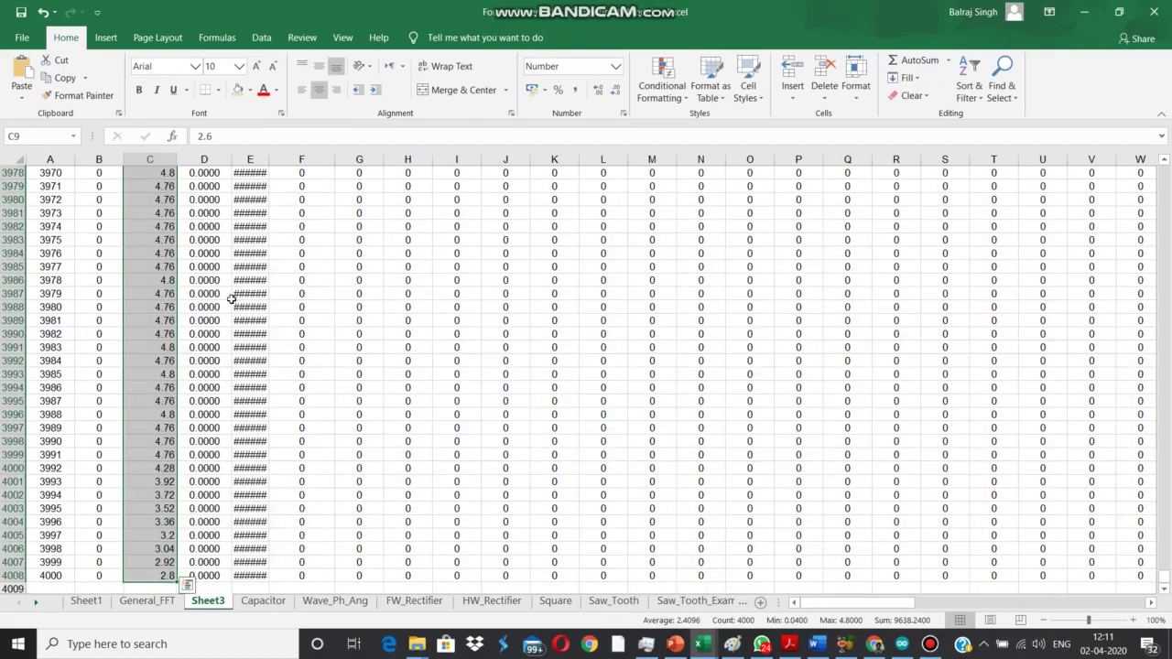
- Insert a 2-D line chart of the F(J) values and place it at the upper left above the ΣH chart
drag(1166, 580, 1165, 172)
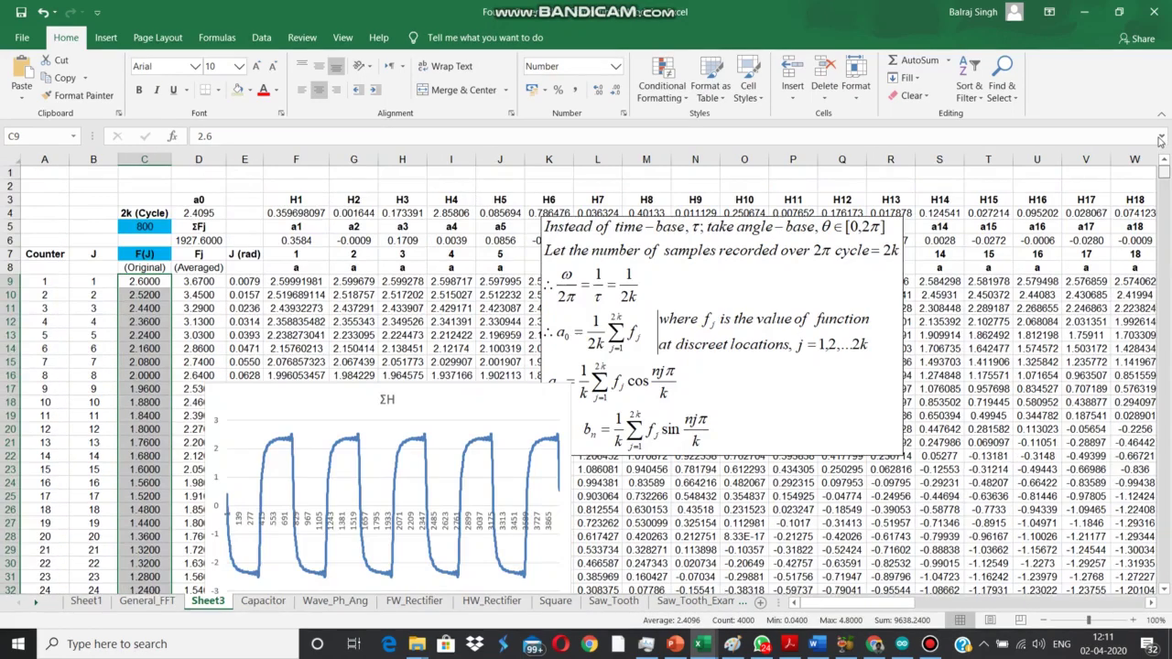
click(108, 38)
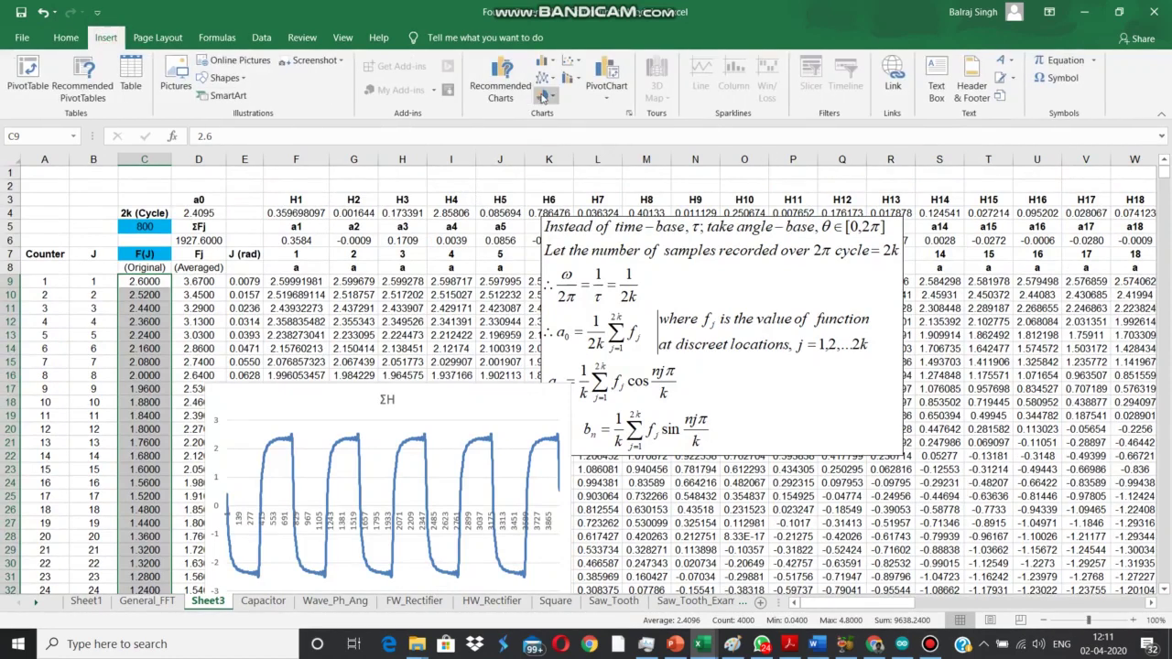
click(556, 83)
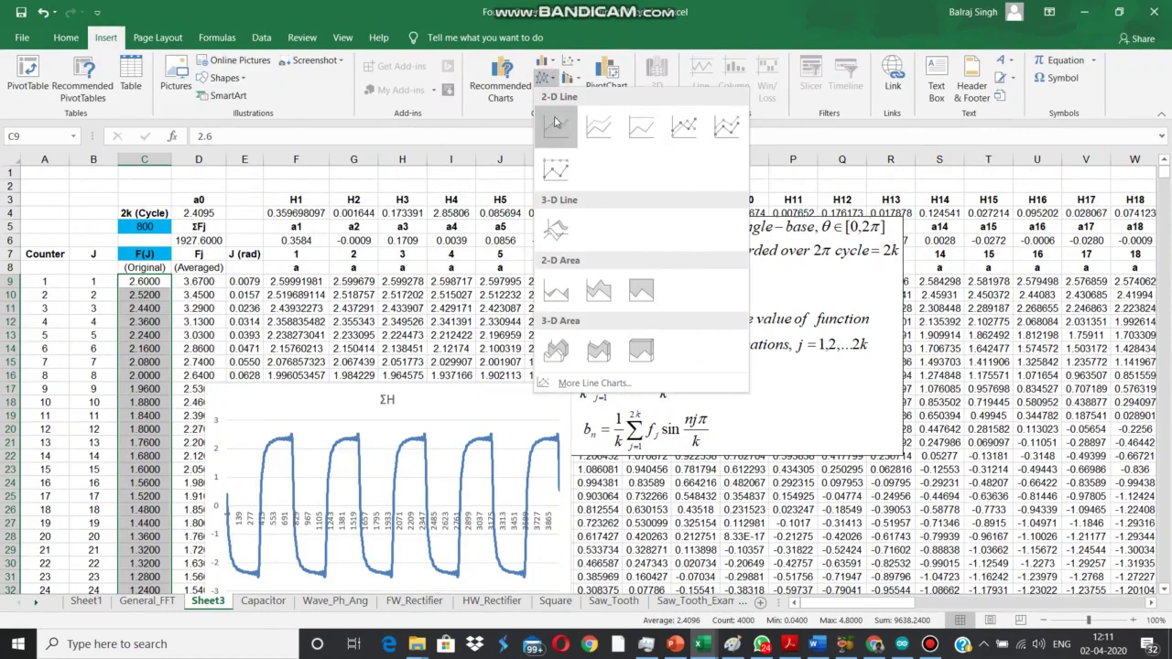
click(554, 123)
drag(485, 286, 281, 183)
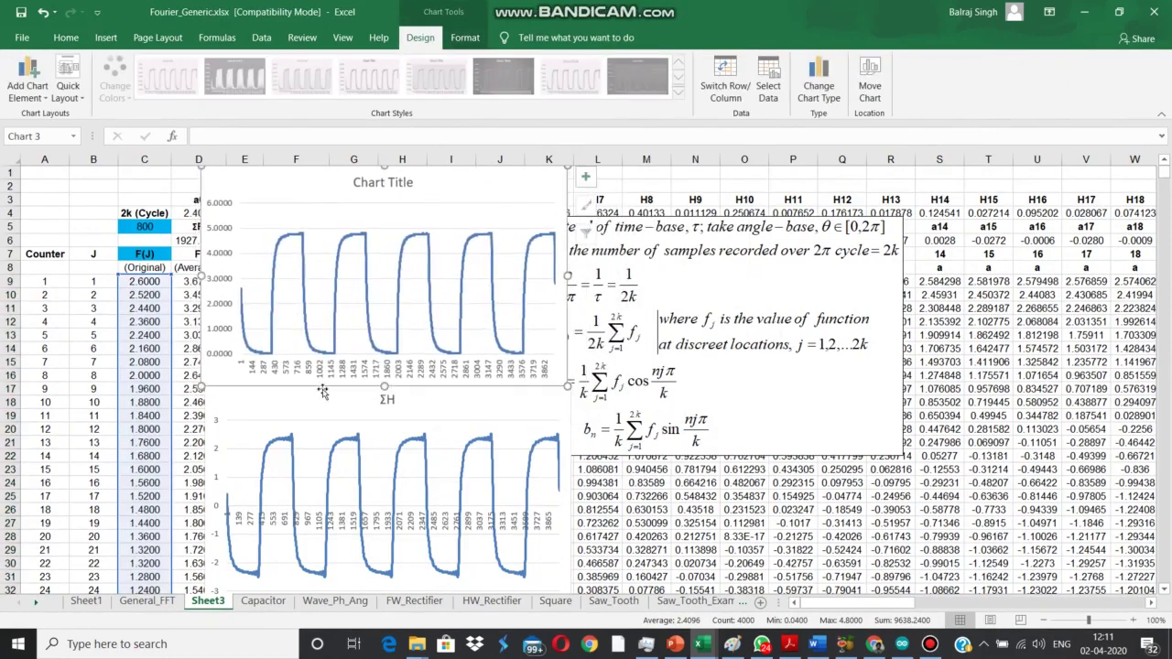
drag(323, 401, 327, 421)
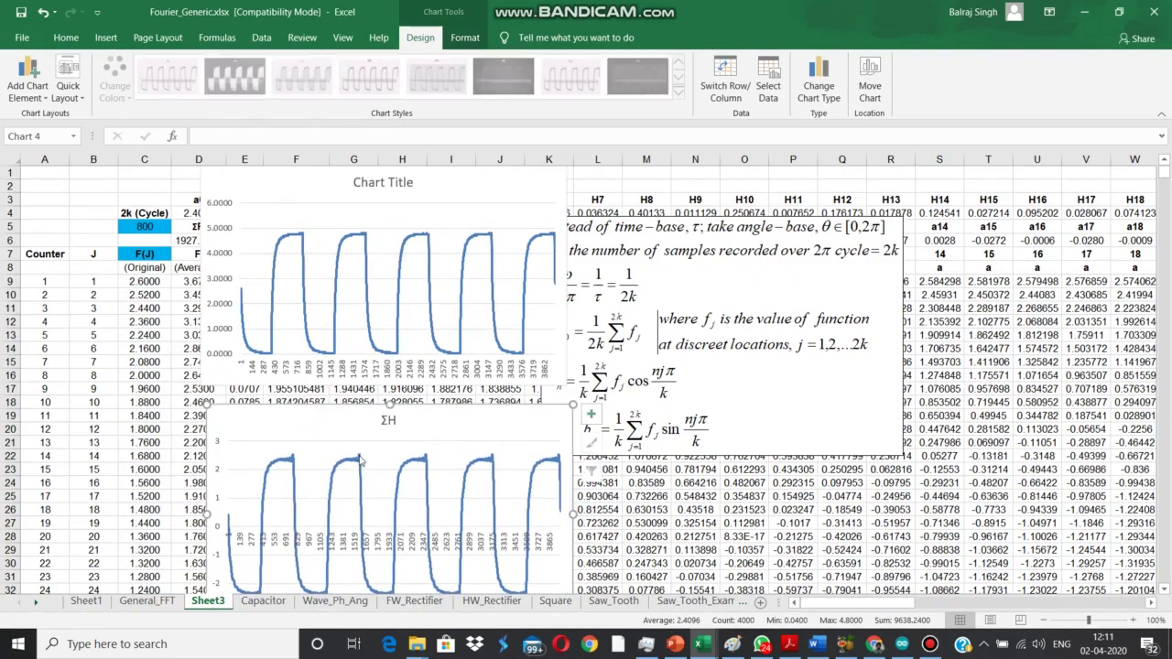
- Move the formula image out to the right of the charts
click(701, 236)
drag(701, 236, 939, 259)
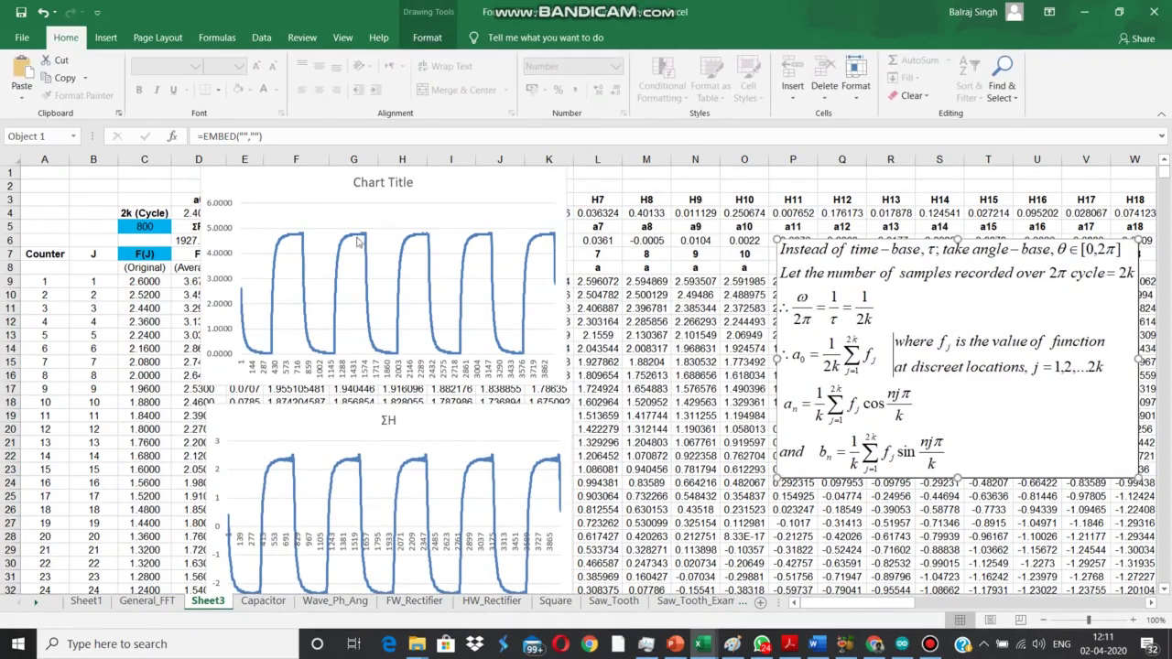
click(380, 183)
- Replace the upper chart's 'Chart Title' with 'Original Function'
triple_click(381, 182)
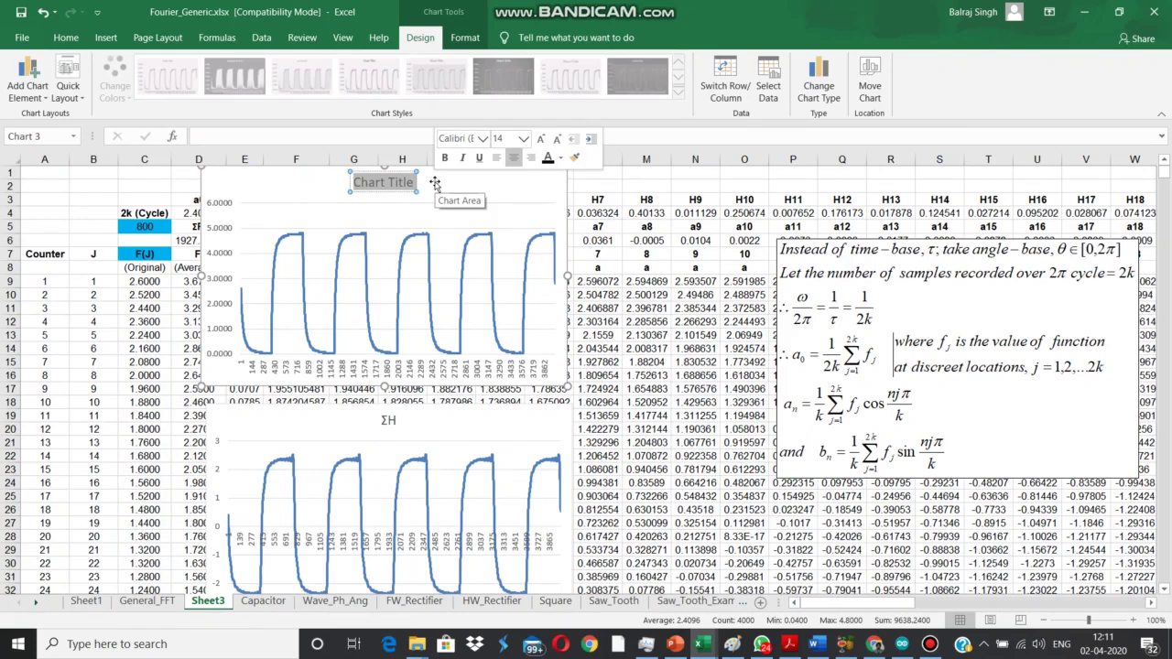
text(Original)
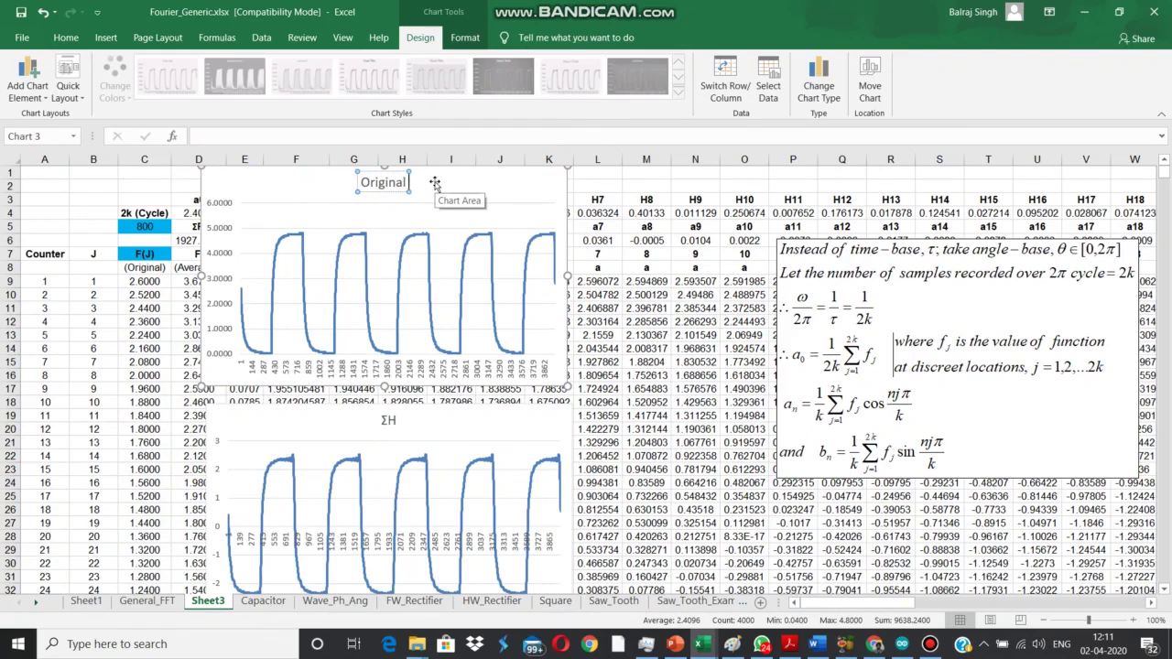
text( Function)
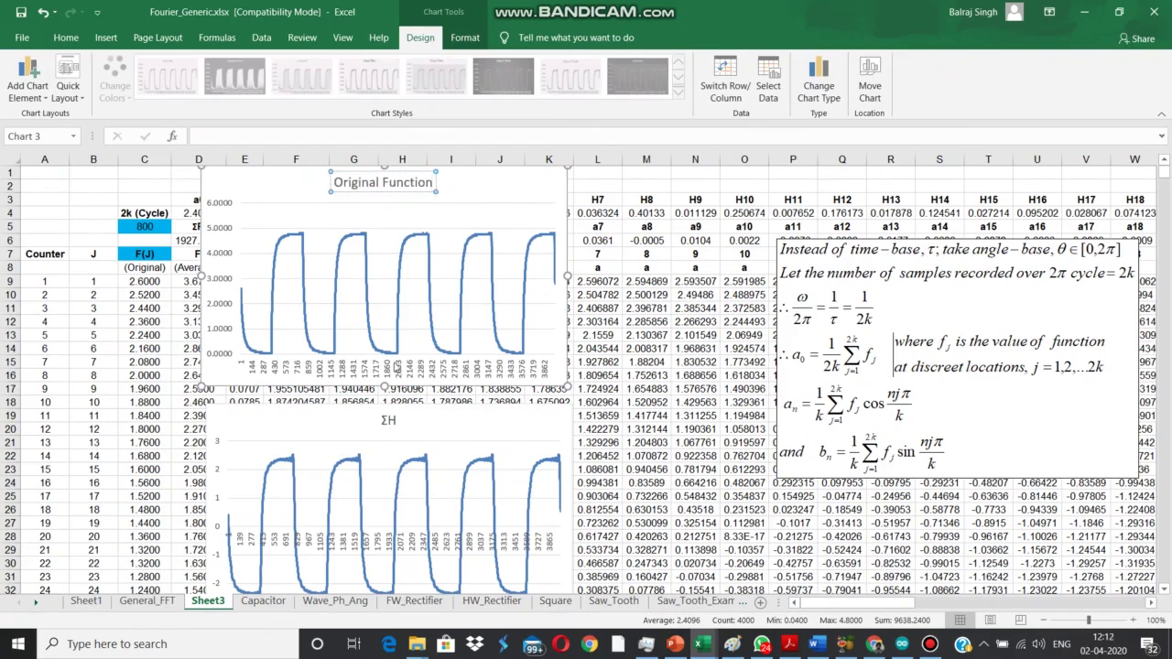
click(389, 426)
- Rename the lower ΣH chart's title to 'Sum of 21 Harmonics'
click(390, 421)
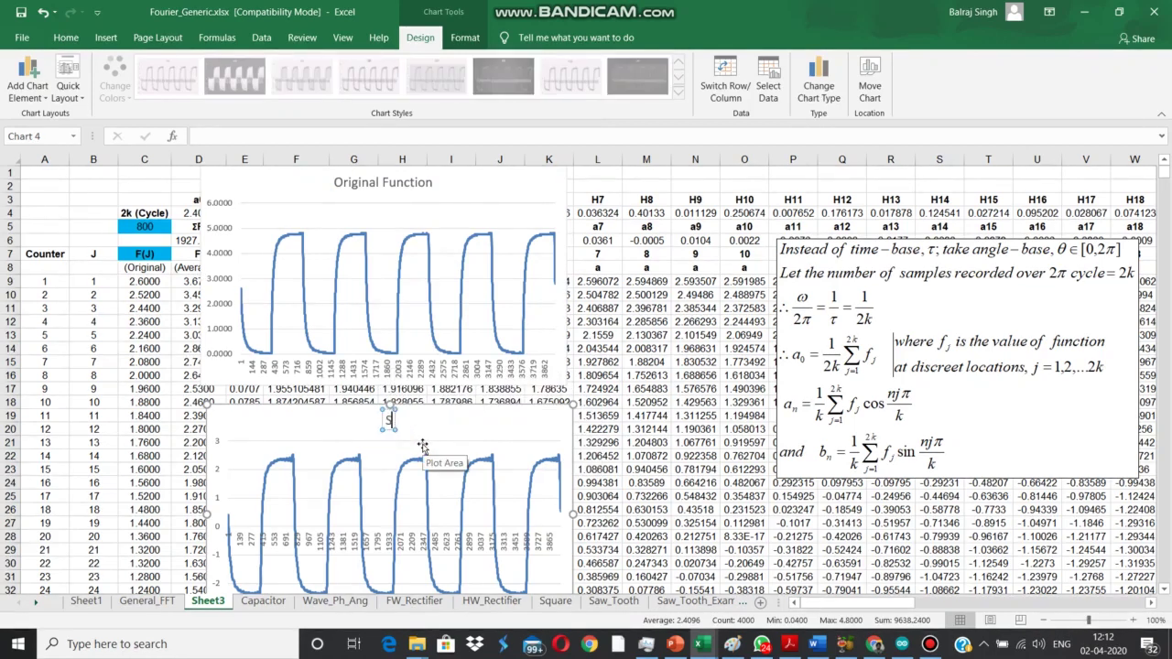
text(Sum of 21 Harmonics)
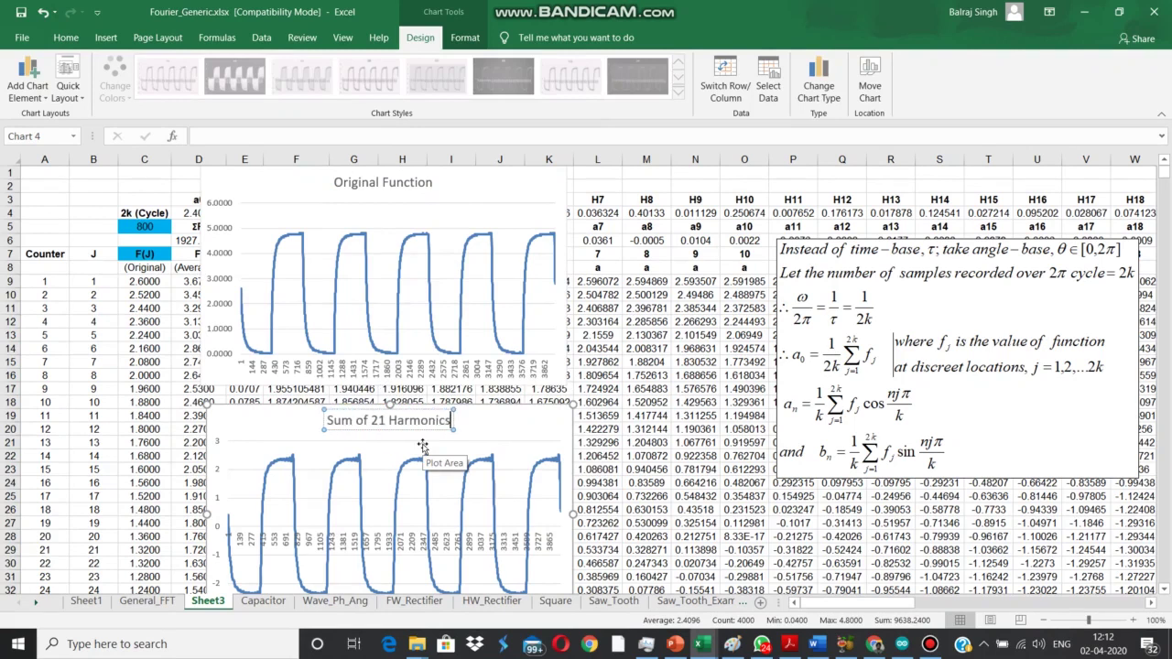
click(640, 389)
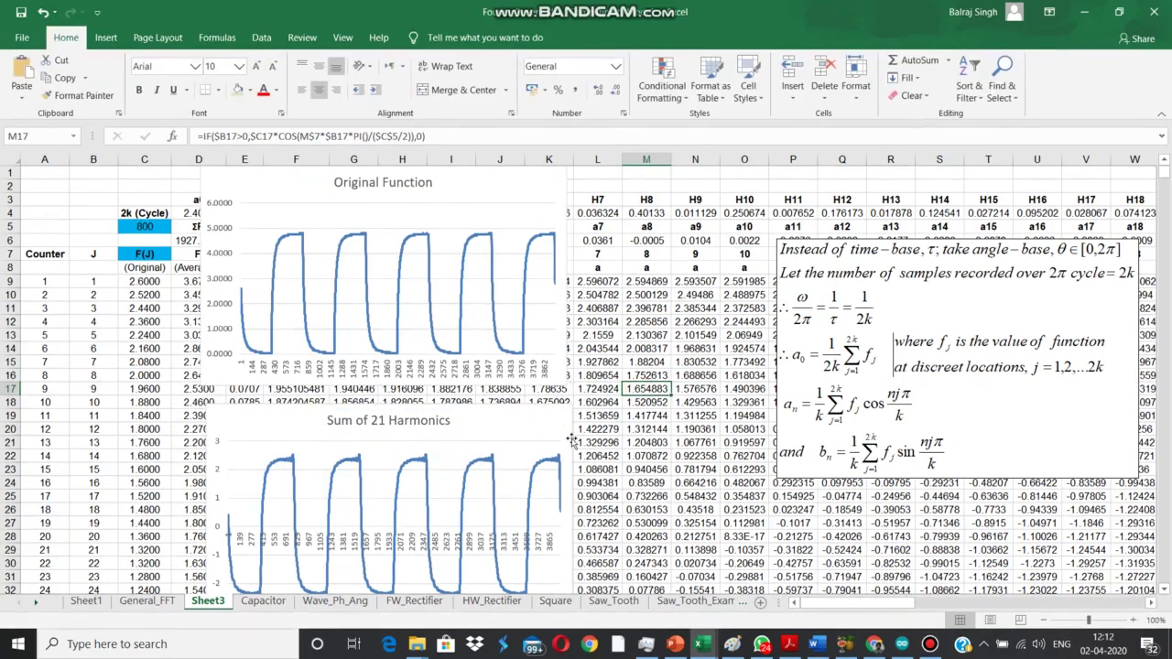